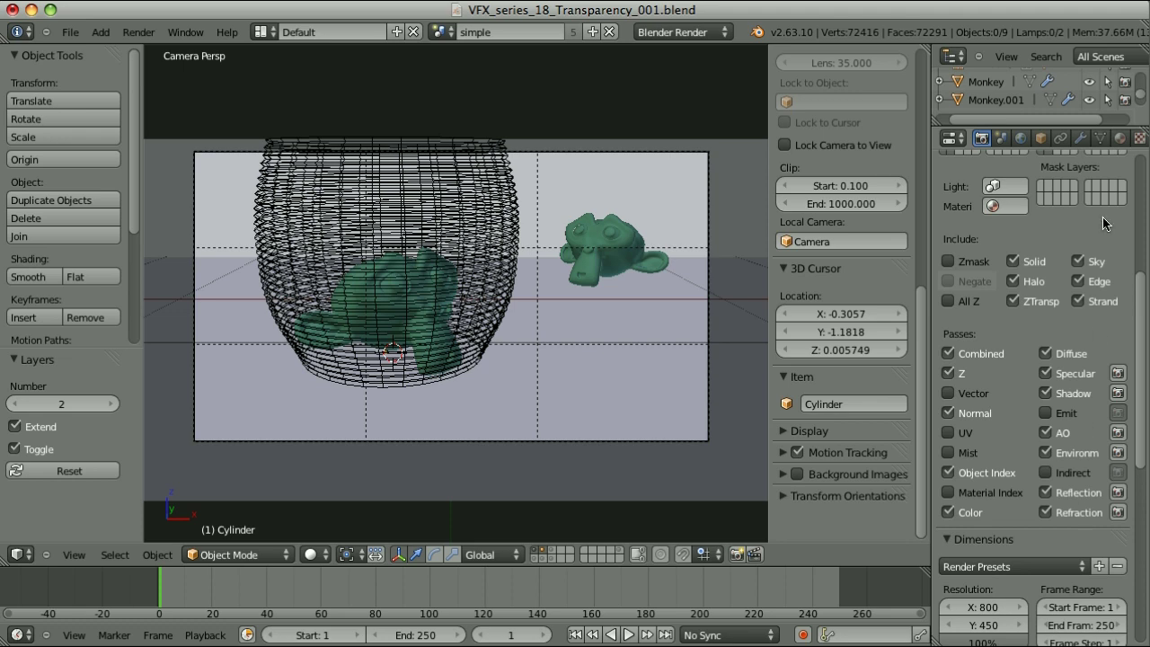
Select the glass cylinder to review its material's transparency and mirror settings, and isolate scene layer 2 in the viewport.
click(1118, 139)
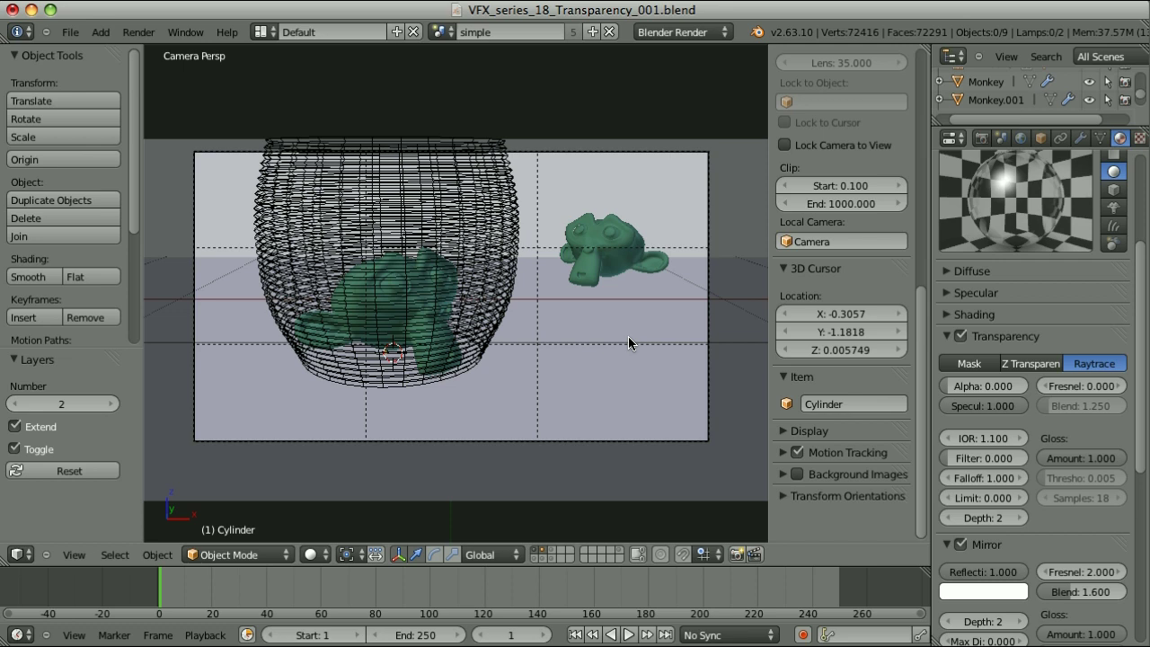
right_click(494, 210)
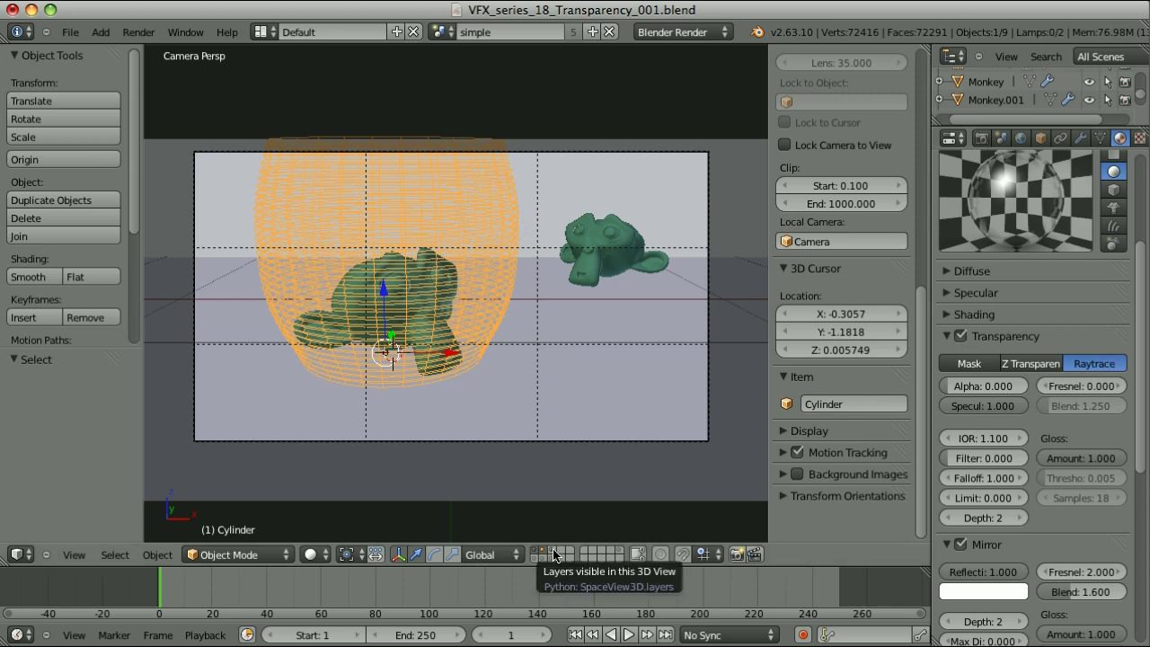
key(2)
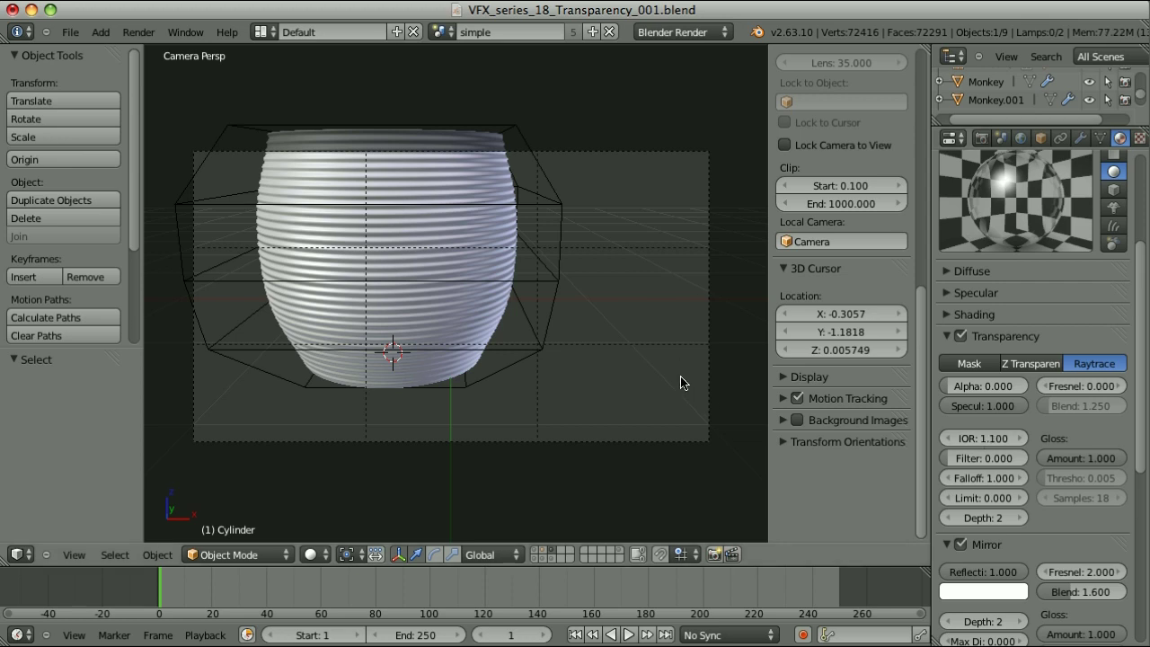
In the Compositing layout, preview the noRefract node and the Refract node in the viewer, enlarged on the glass.
key(ctrl+Left)
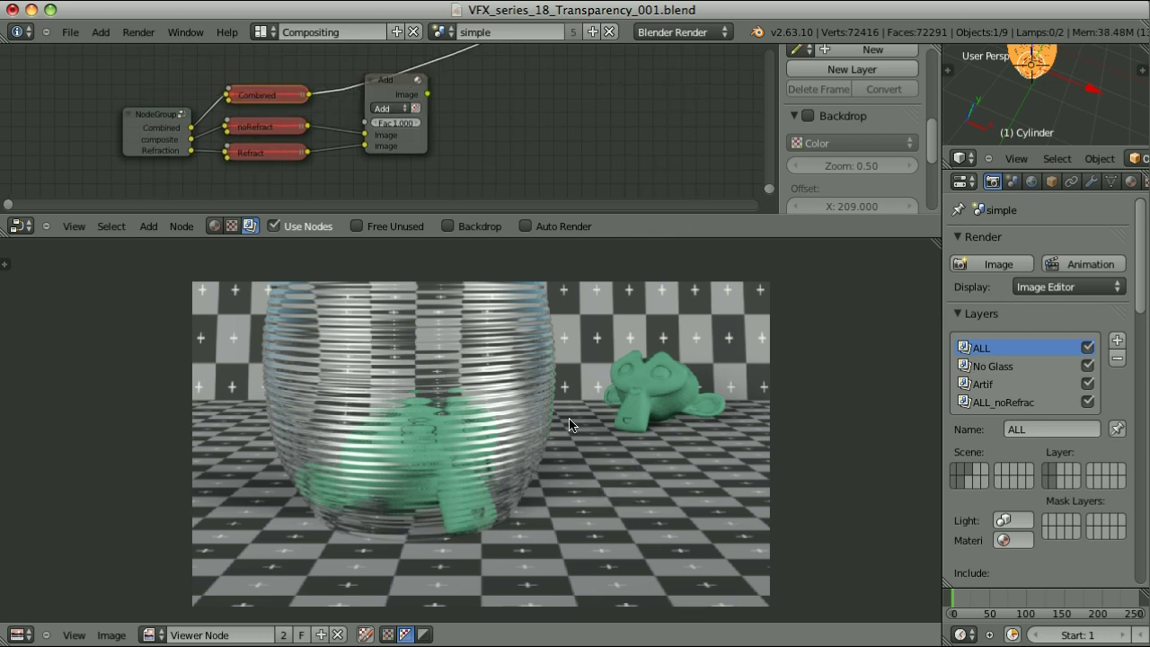
ctrl+shift+click(273, 133)
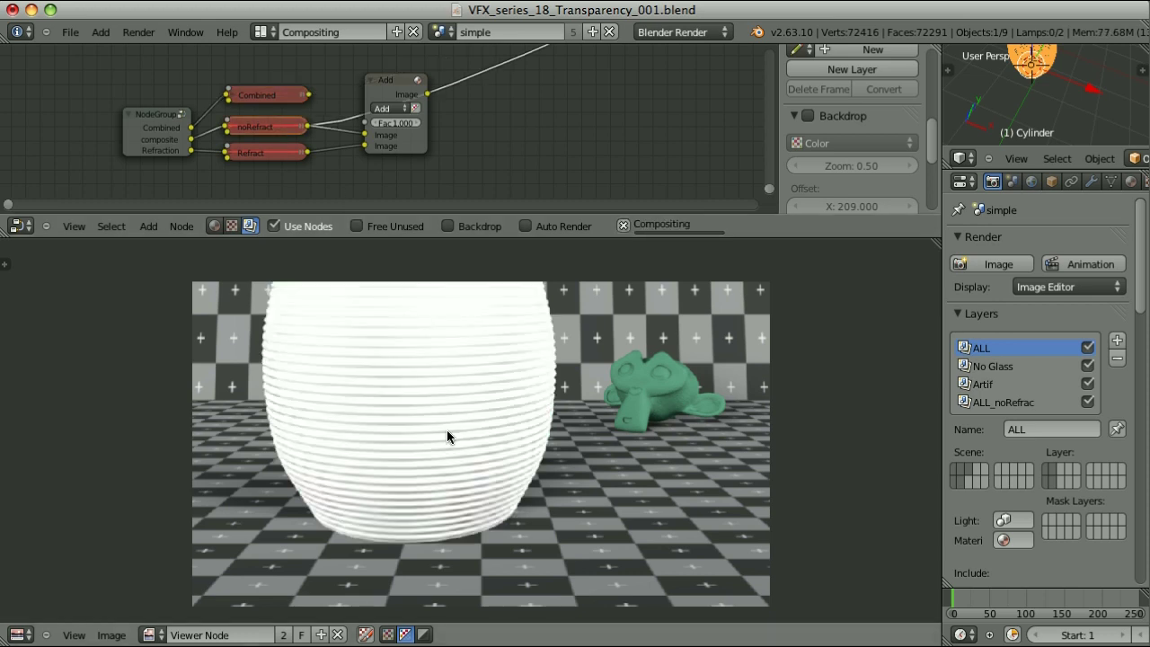
scroll(512, 458, up, 2)
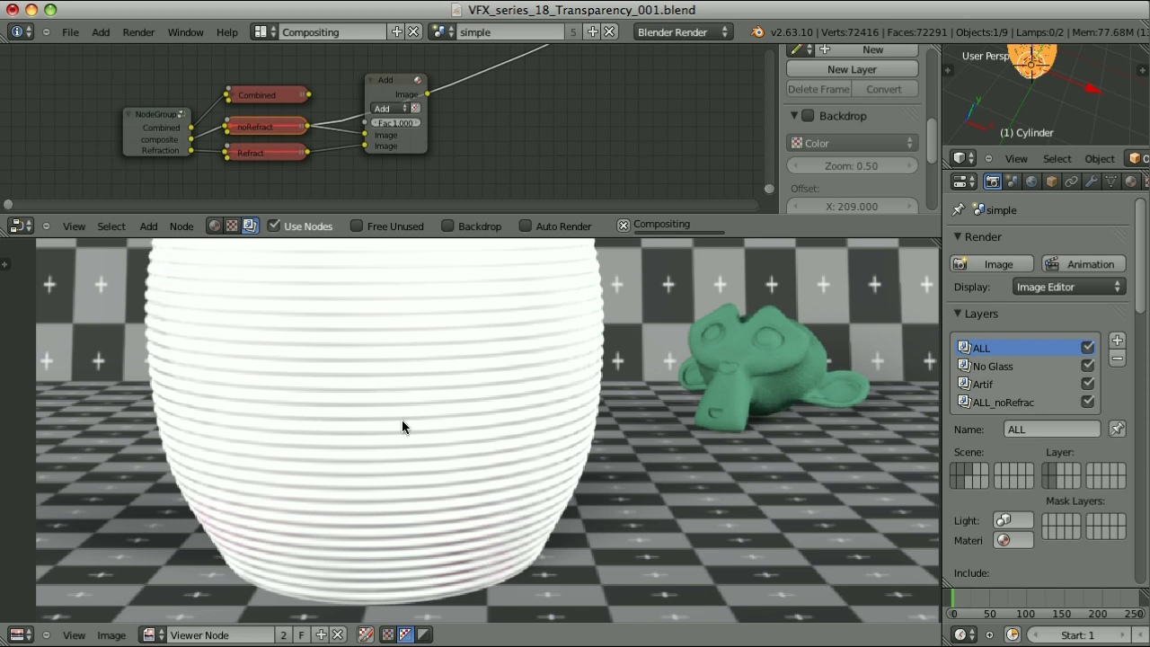
ctrl+shift+click(289, 157)
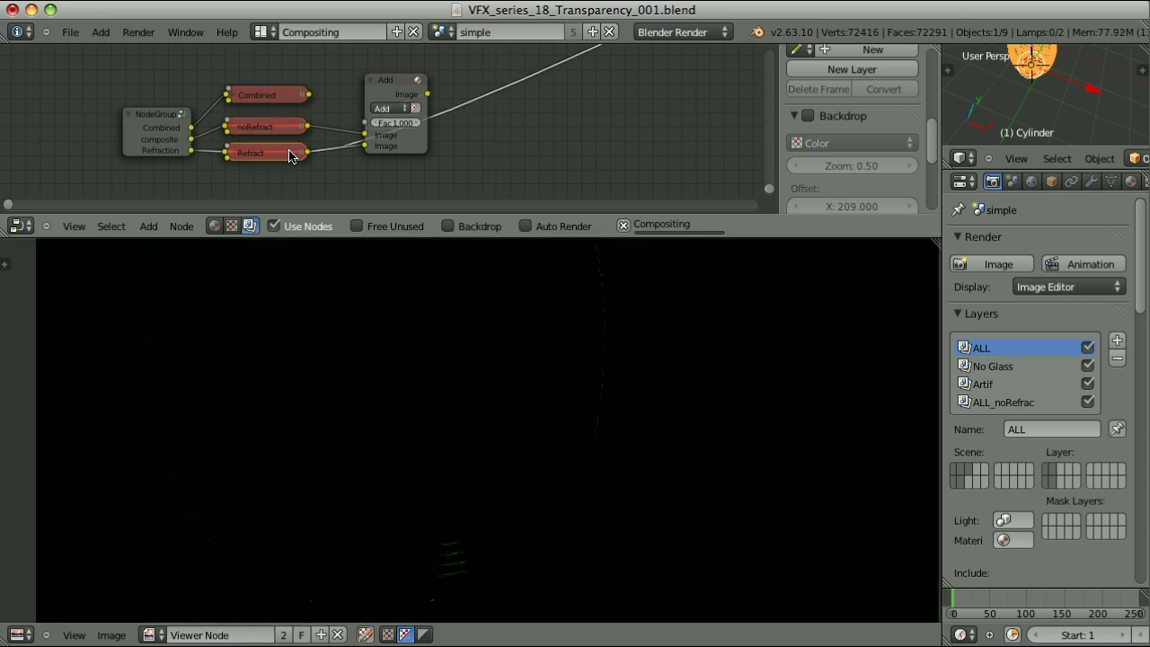
drag(385, 405, 428, 446)
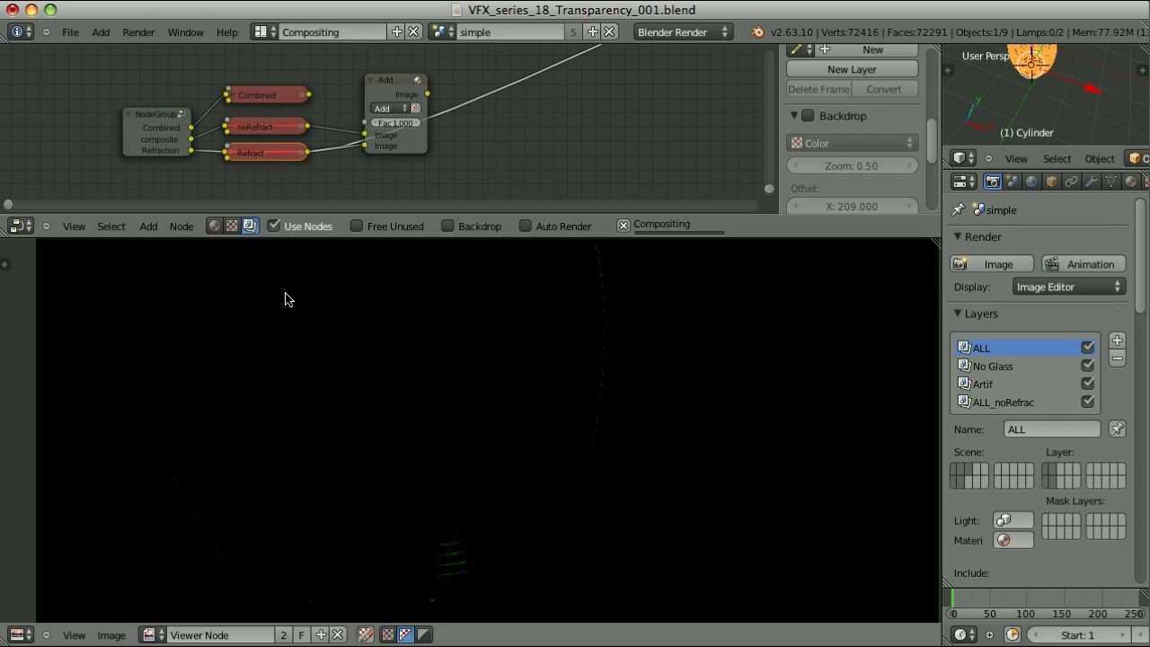
Compare the Add node's recombined result with the Combined node in the viewer, finishing on the Add node.
ctrl+shift+click(393, 86)
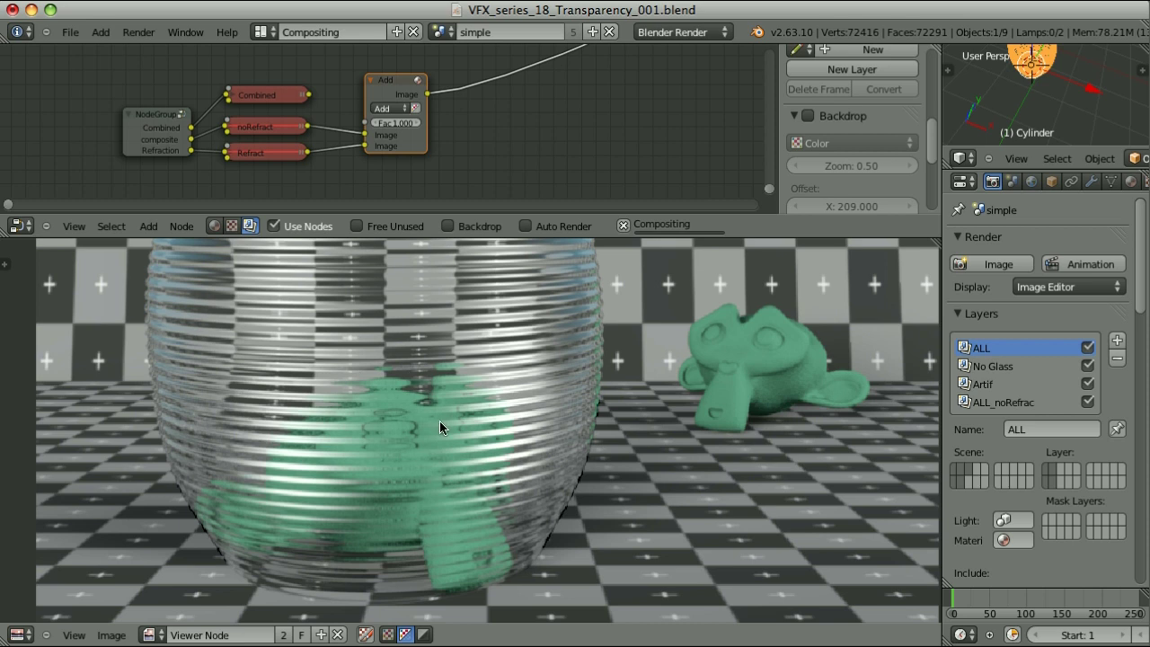
ctrl+shift+click(271, 99)
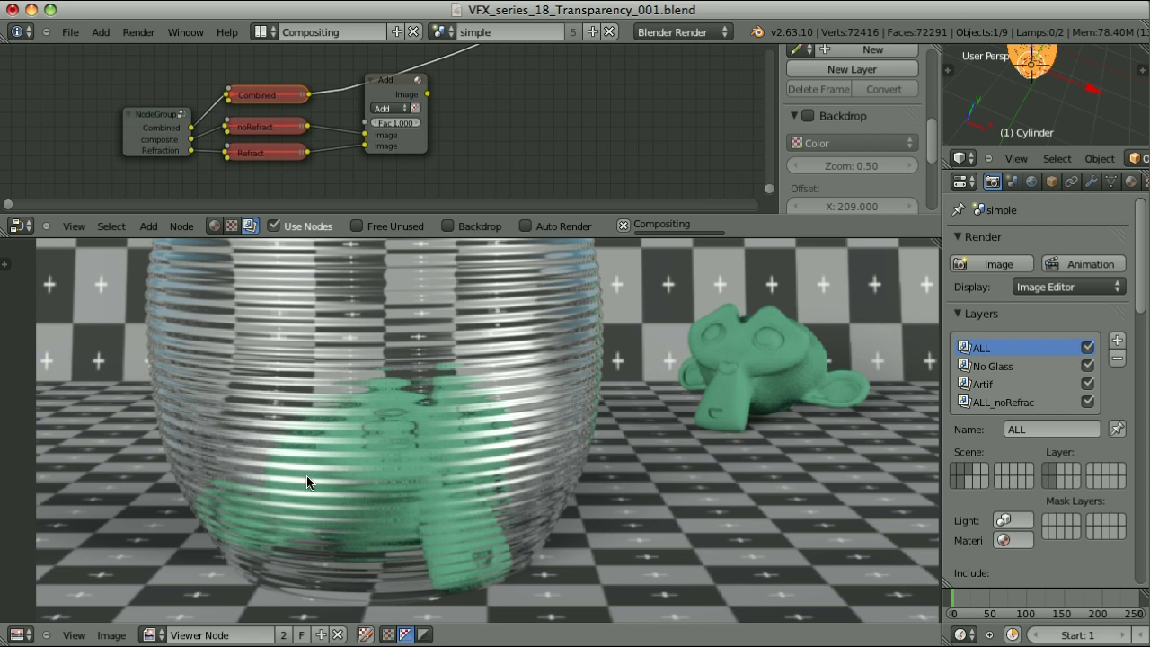
ctrl+shift+click(386, 87)
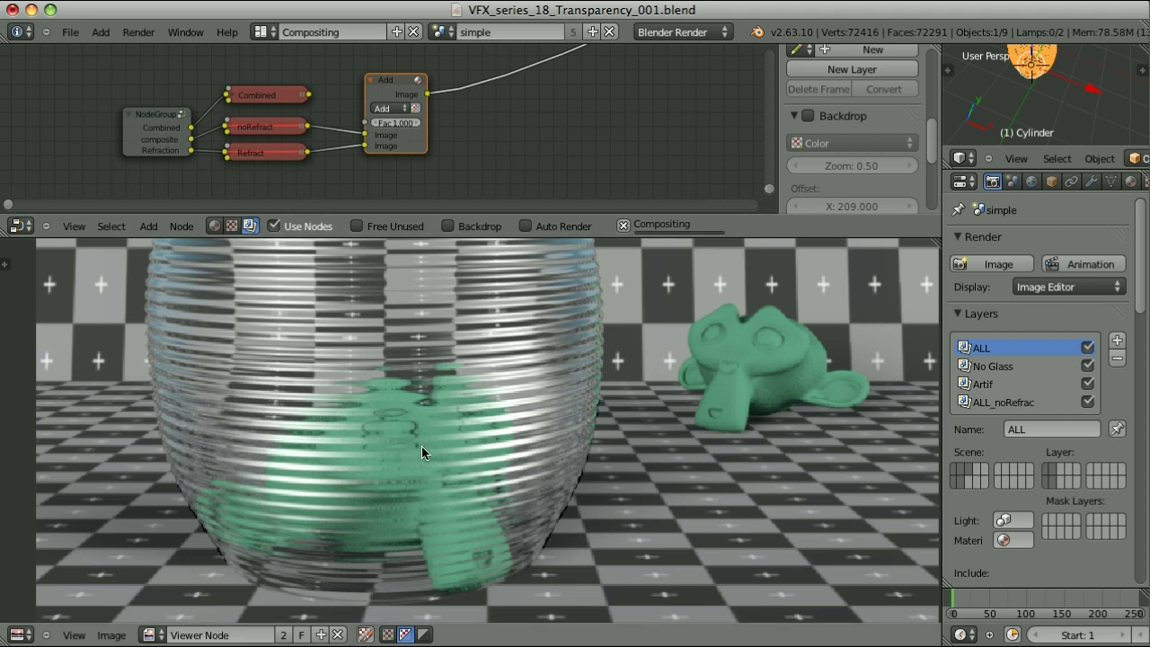
Try a factor of 0.6 on the Add node that recombines the refraction, and settle on 0.8.
scroll(425, 139, up, 1)
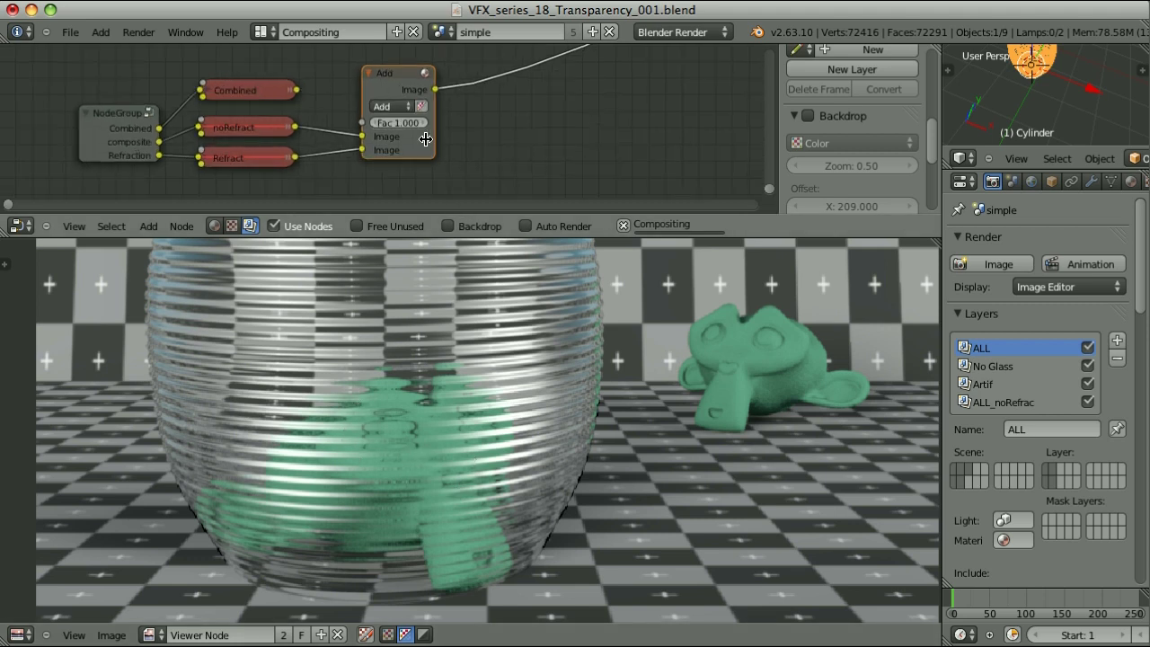
scroll(425, 139, up, 2)
click(407, 110)
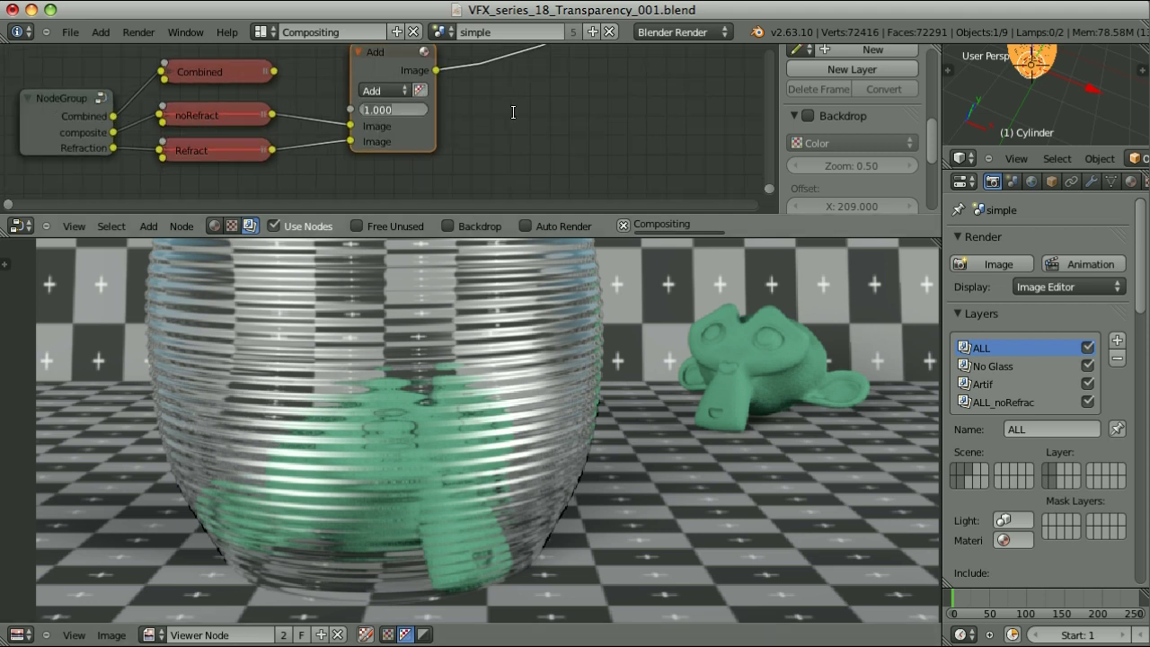
text(.6)
key(Return)
text(.8)
key(Return)
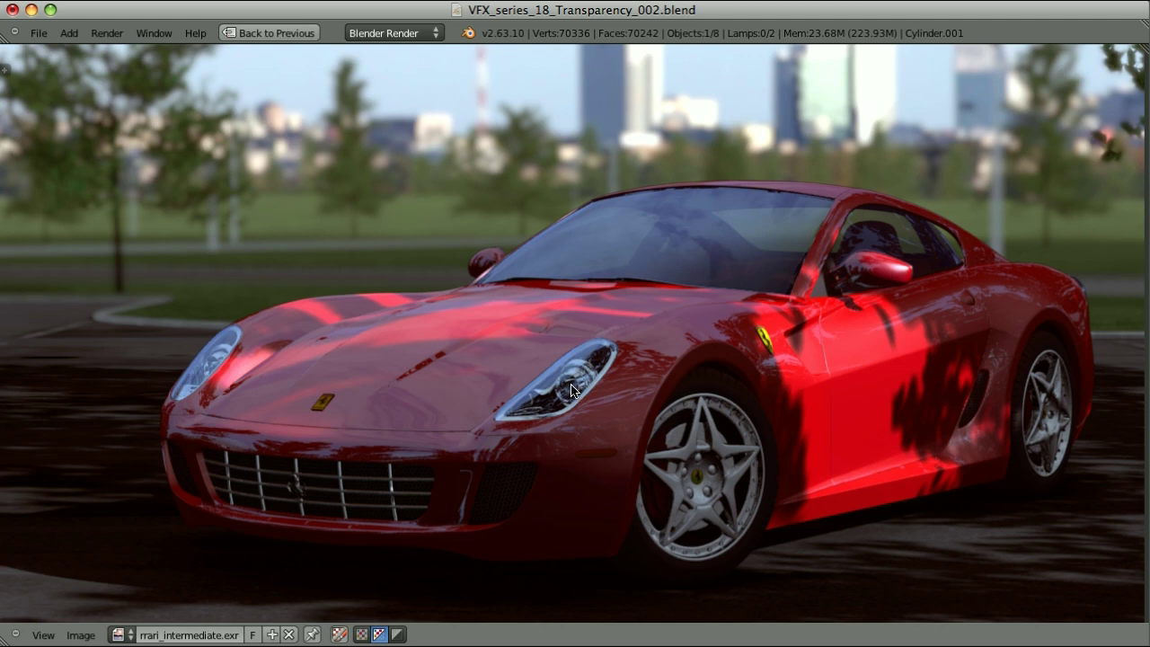
In the Default layout, select the glass cylinder, set its material's diffuse intensity to 1 and expand the specular settings.
key(ctrl+Right)
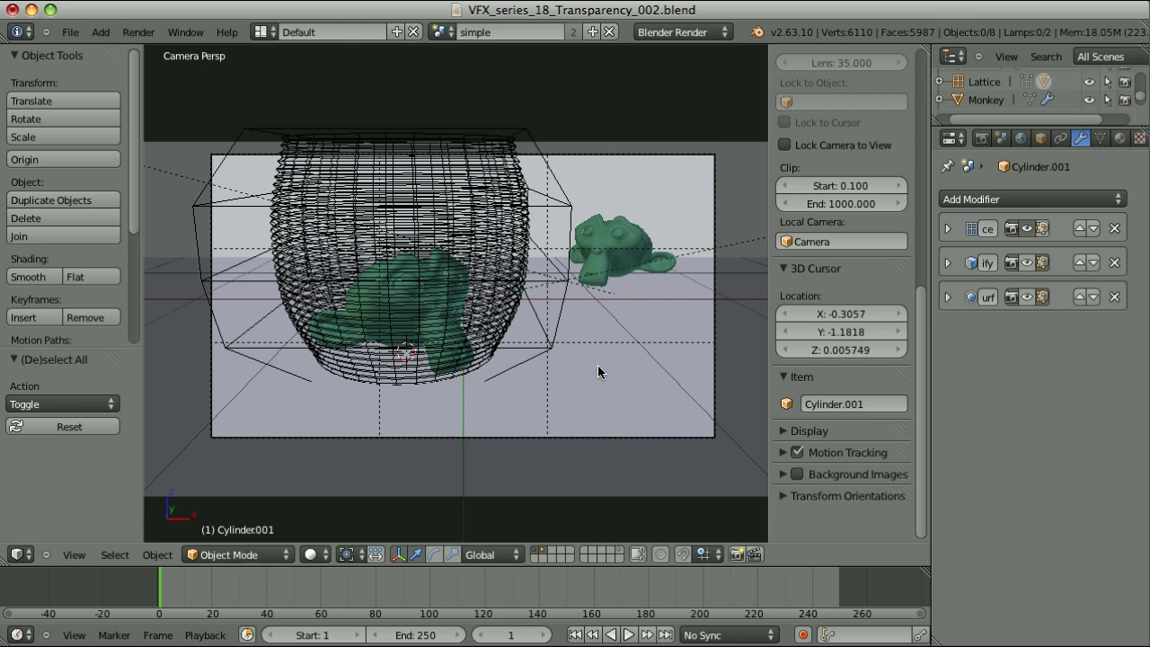
right_click(523, 243)
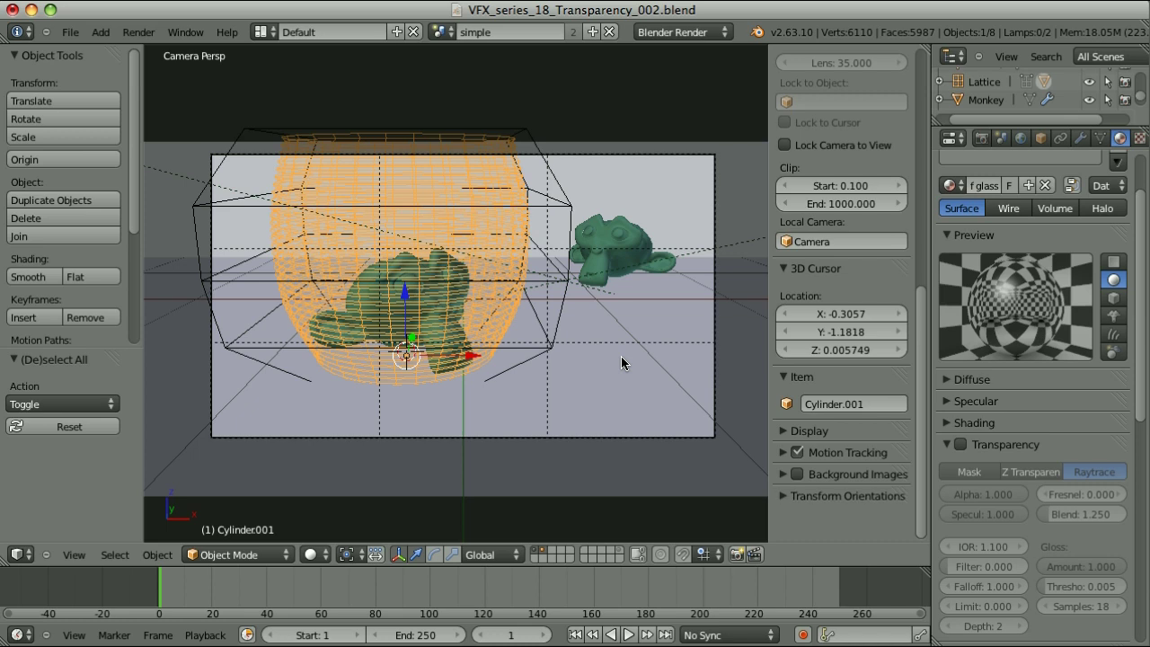
click(947, 445)
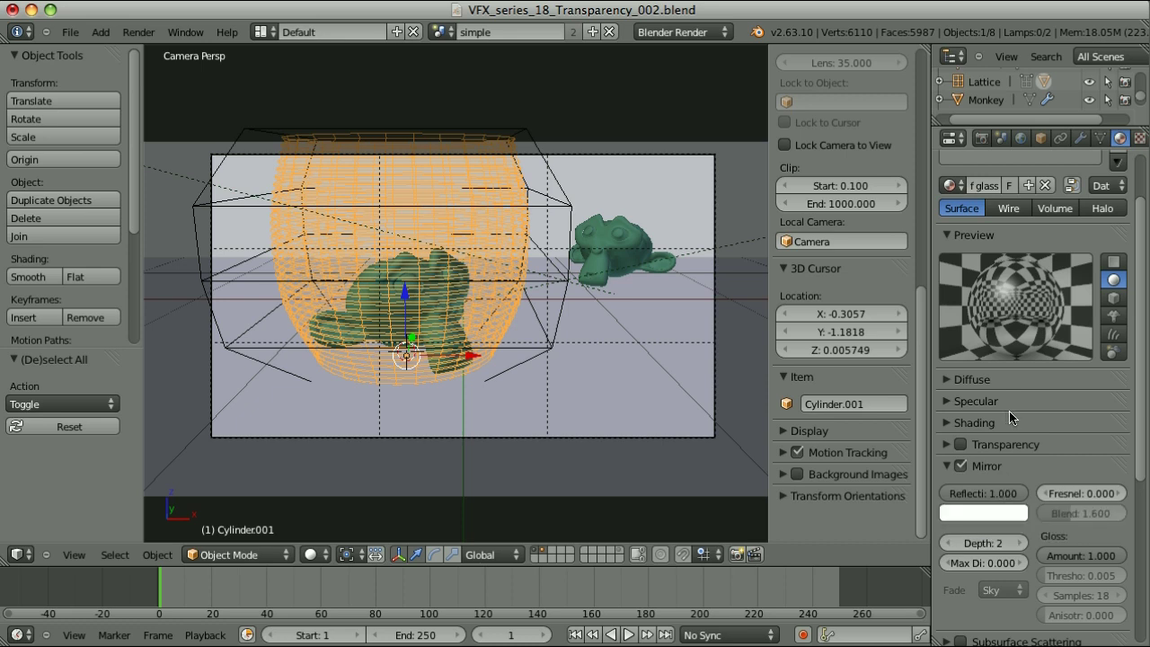
click(949, 381)
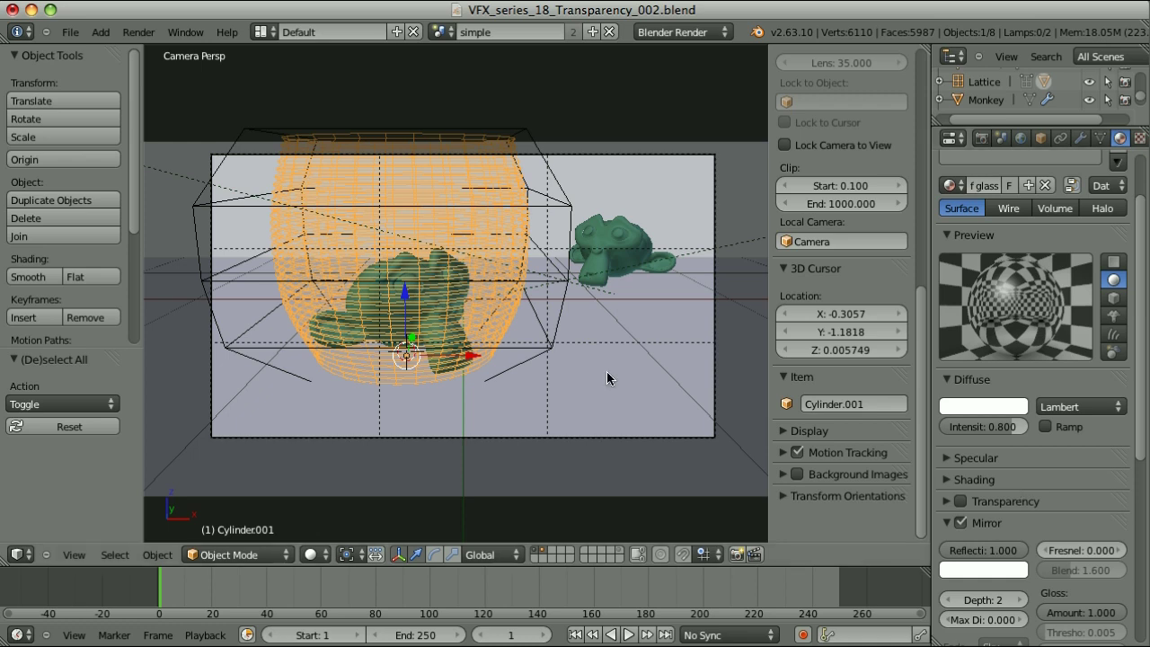
click(995, 427)
text(1)
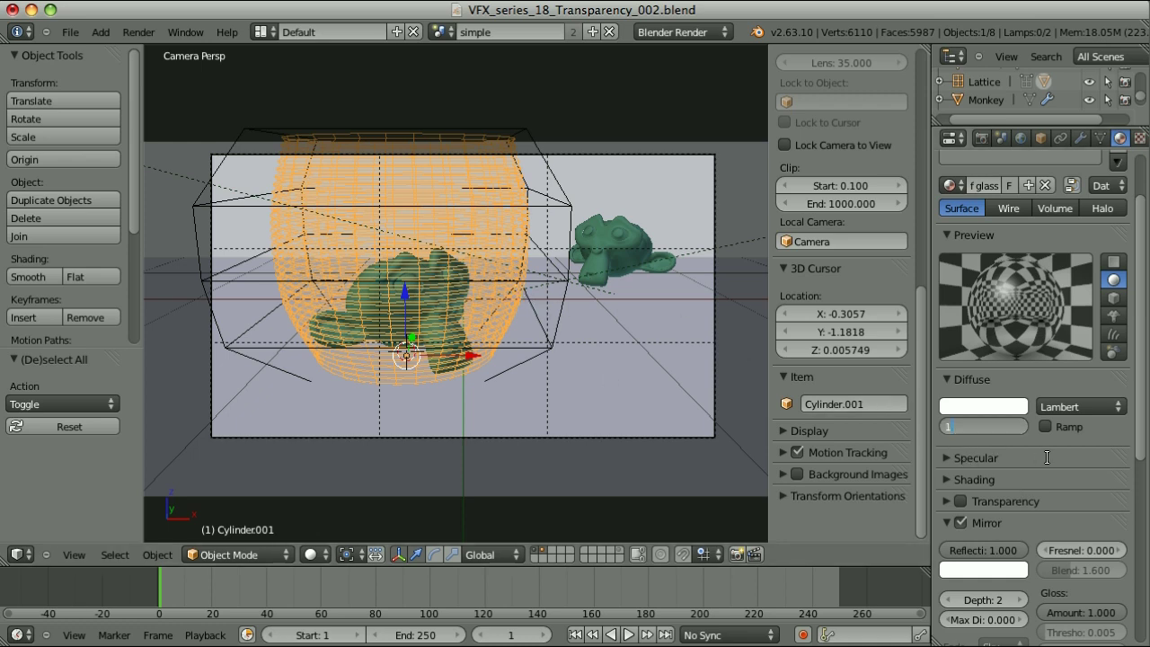
key(Return)
click(984, 458)
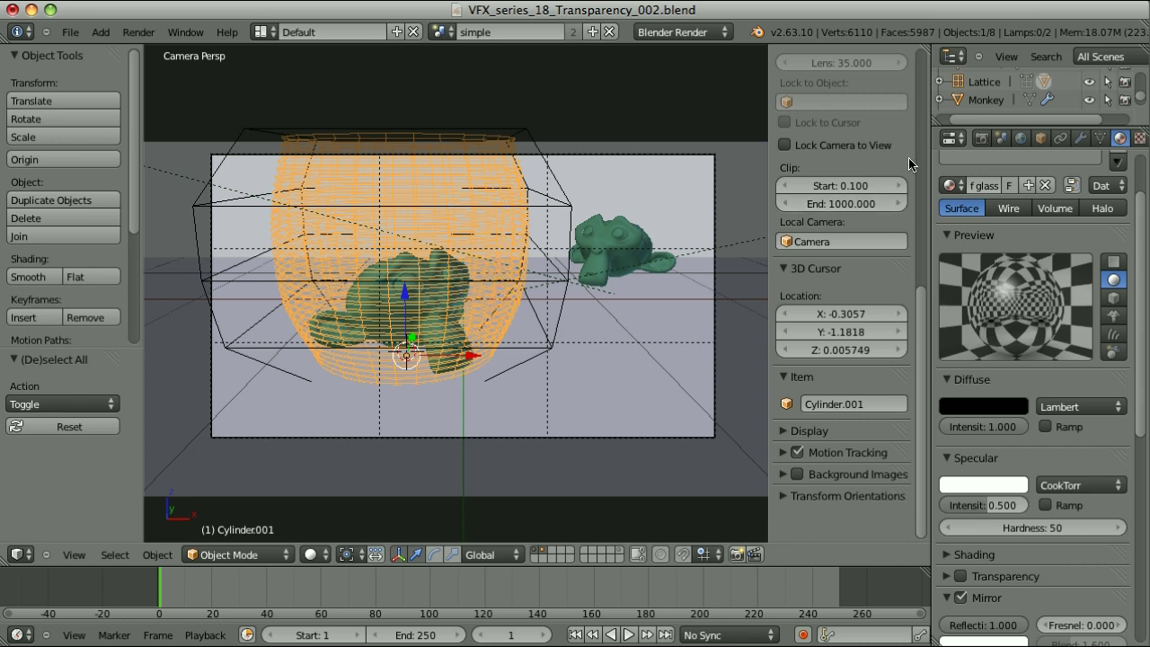
Review the Artif render layer's settings and isolate scene layers 1 and 2 in turn before showing both together.
click(980, 143)
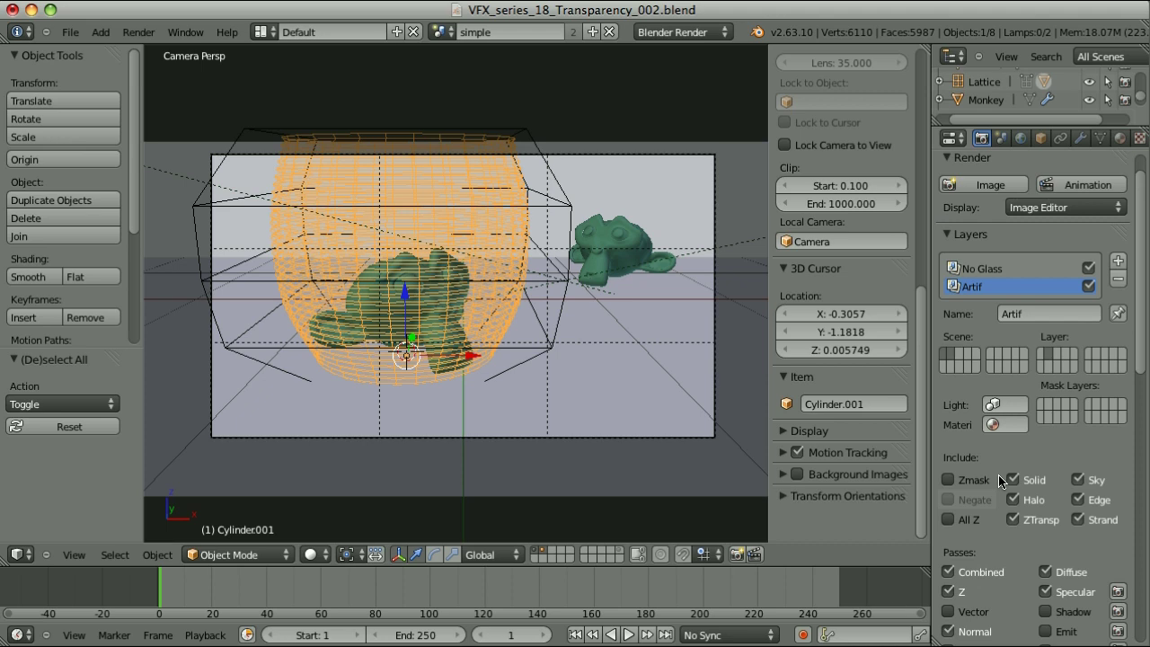
scroll(977, 607, down, 1)
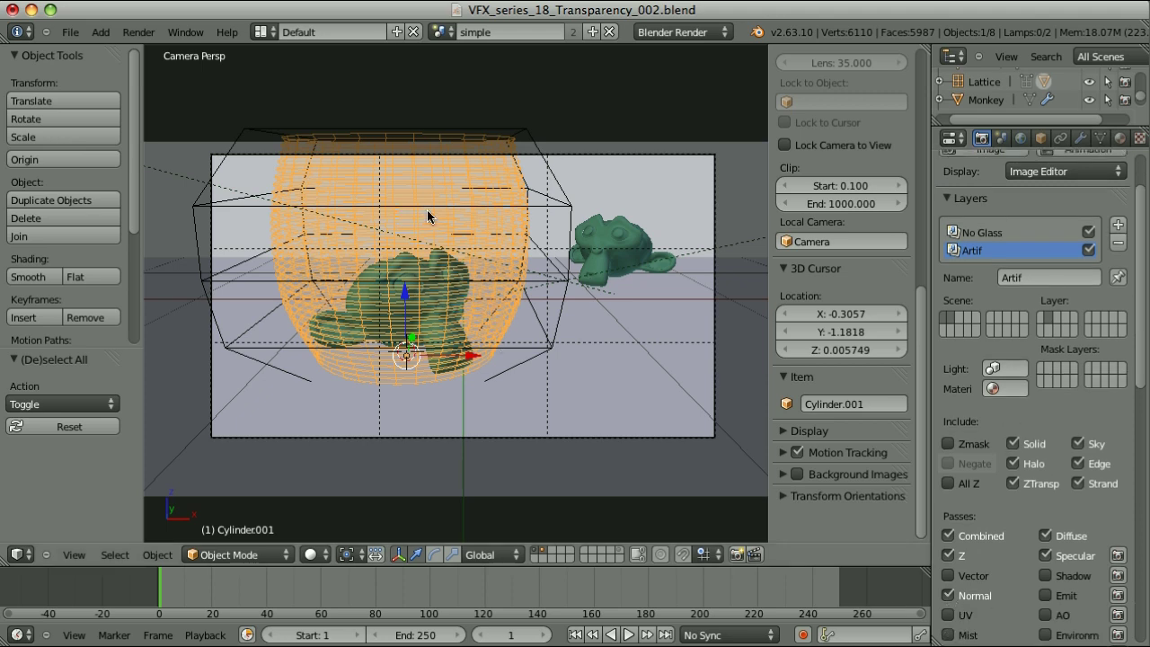
click(535, 551)
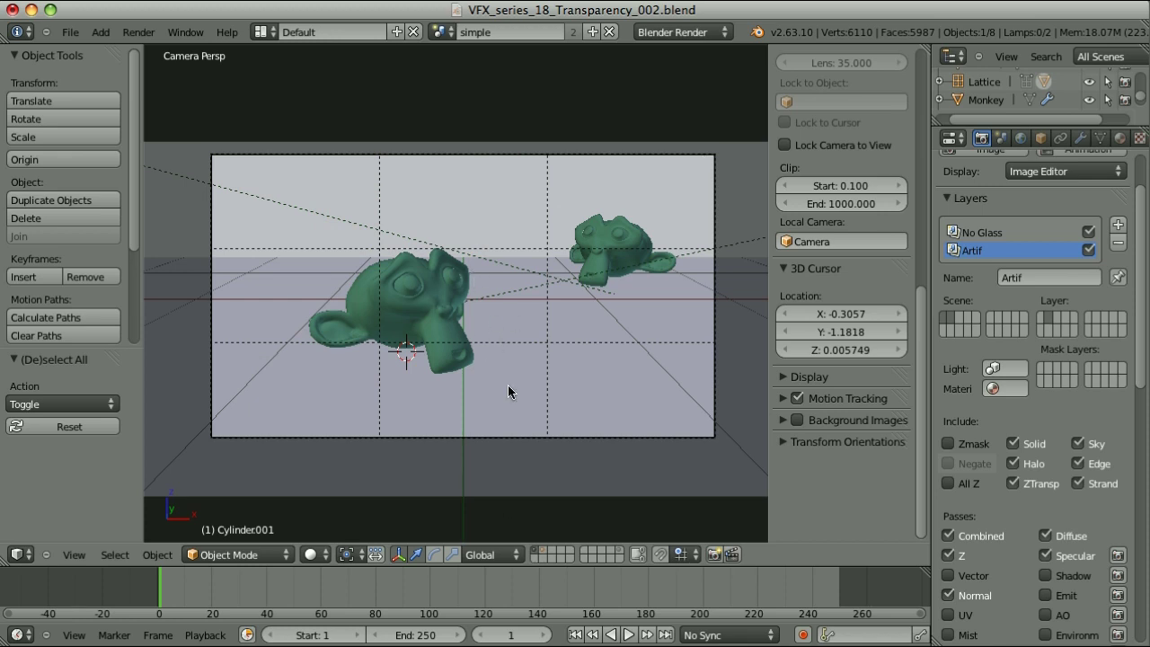
click(540, 556)
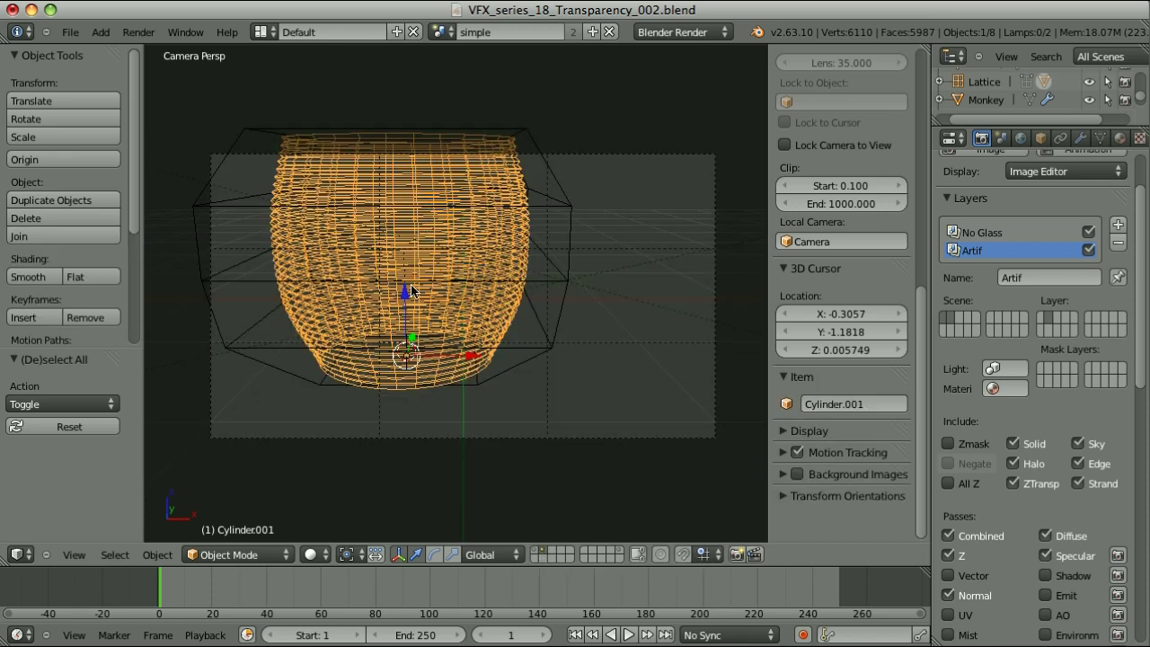
shift+click(536, 552)
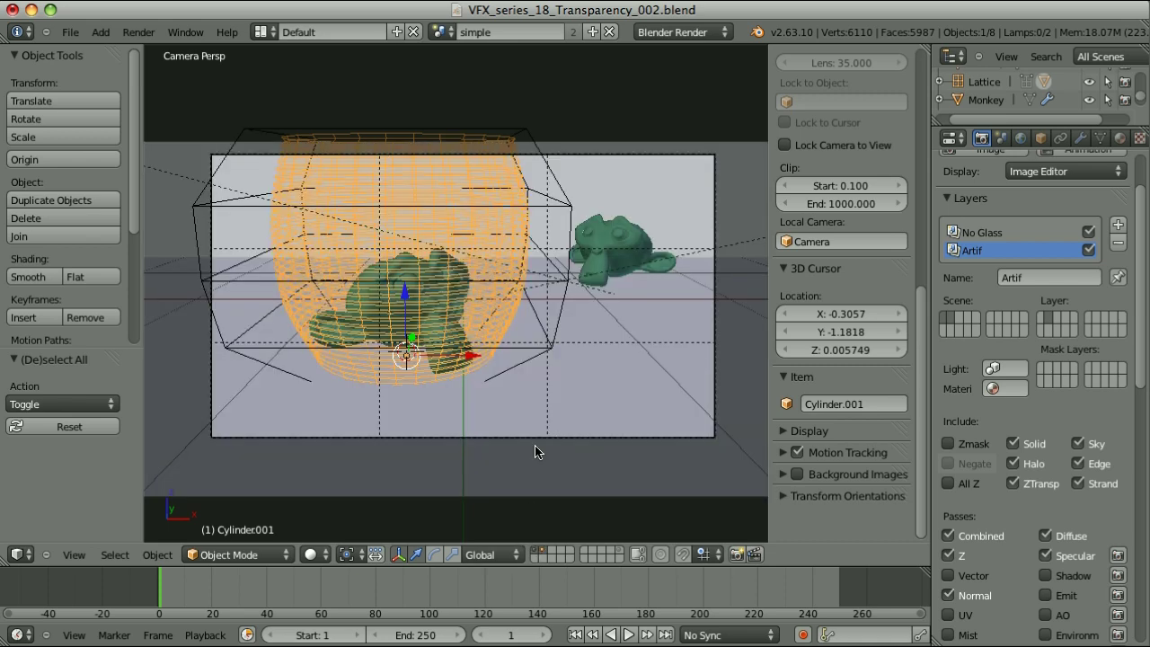
Compare the scene layers and passes of the No Glass and Artif render layers with only layer 1 shown in the viewport.
click(988, 234)
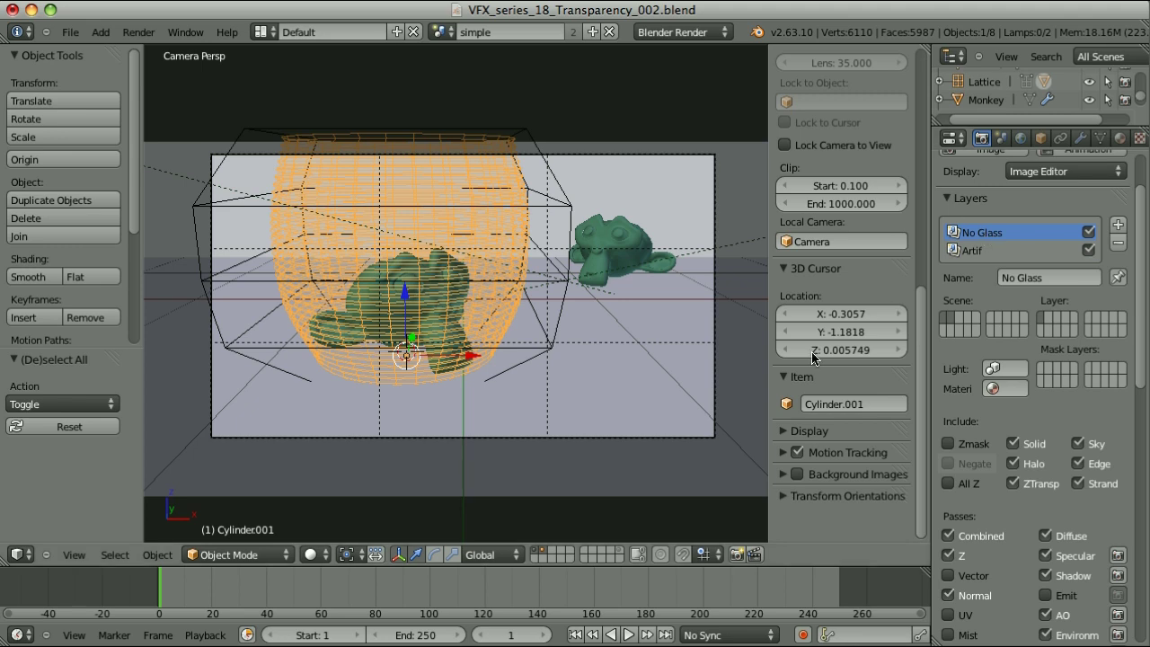
click(534, 554)
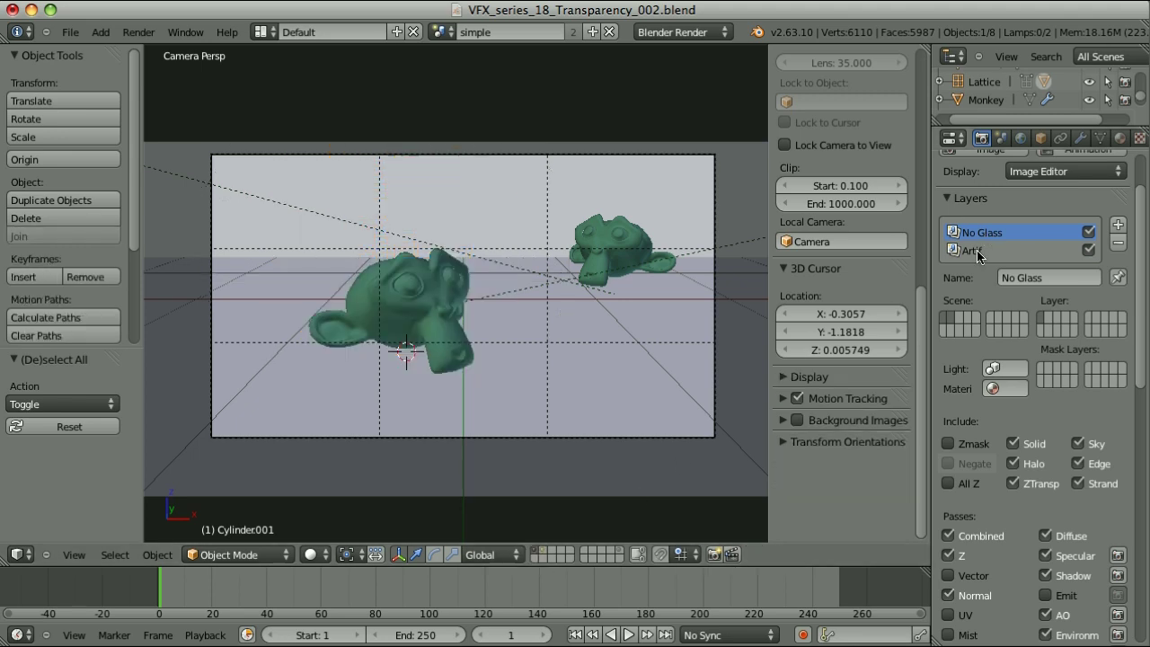
click(976, 250)
click(539, 554)
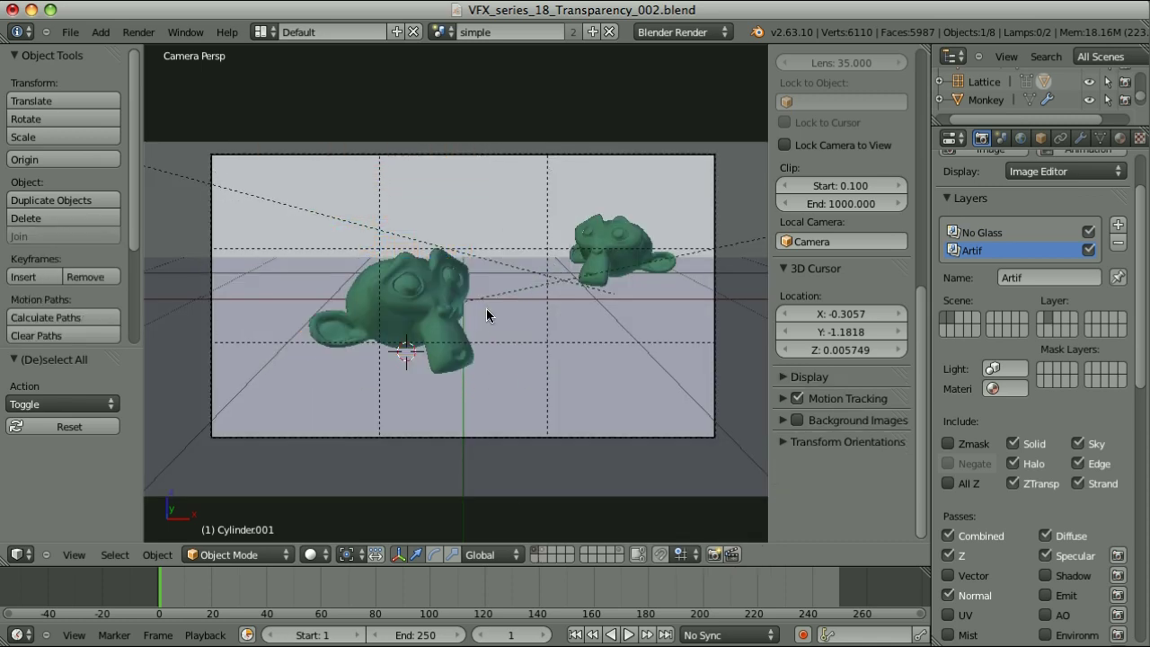
scroll(1046, 485, down, 3)
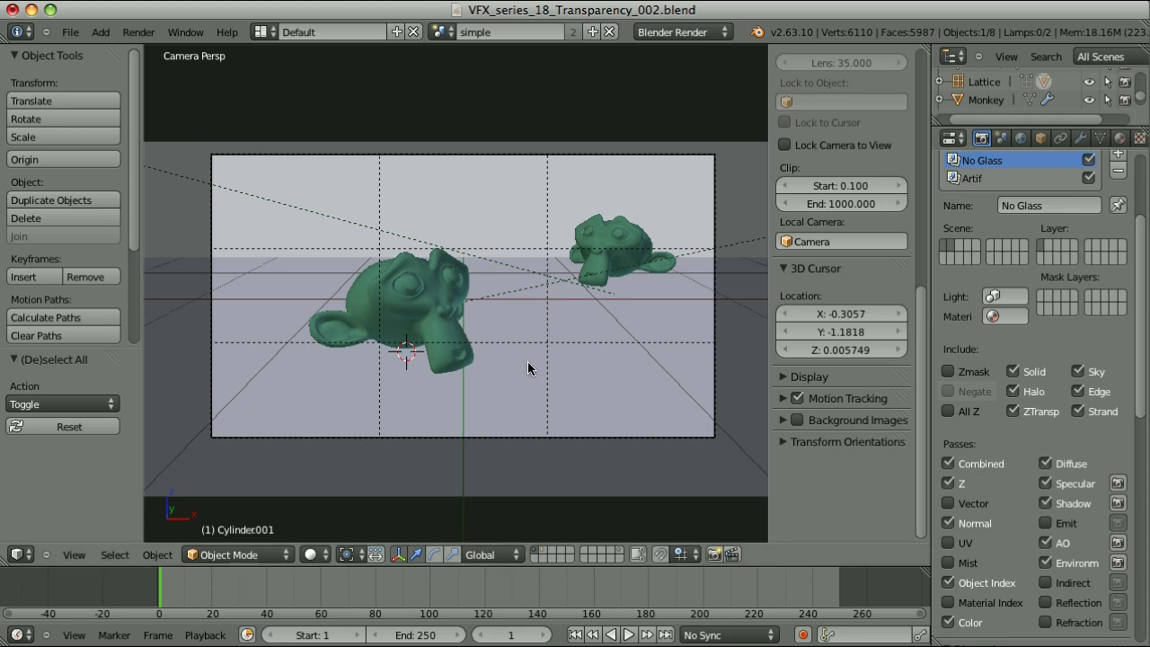
click(1006, 177)
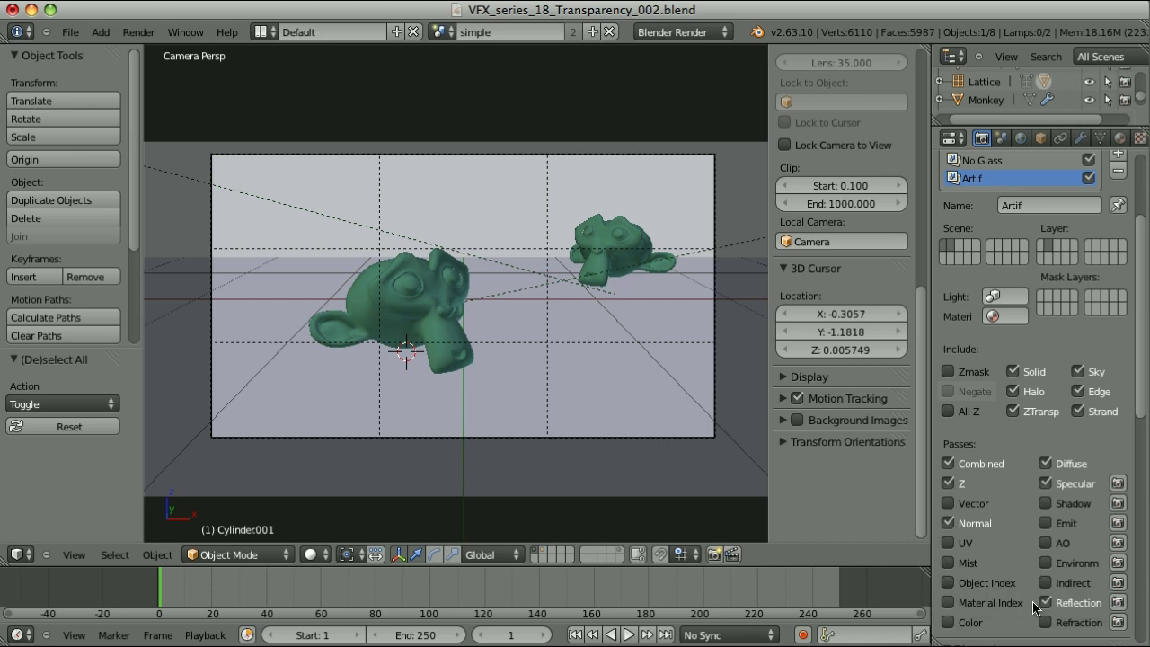
In the Compositing layout, preview the Artif image node, cycling the viewer from Combined through its Color, Depth, Diffuse and Normal passes.
key(ctrl+Left)
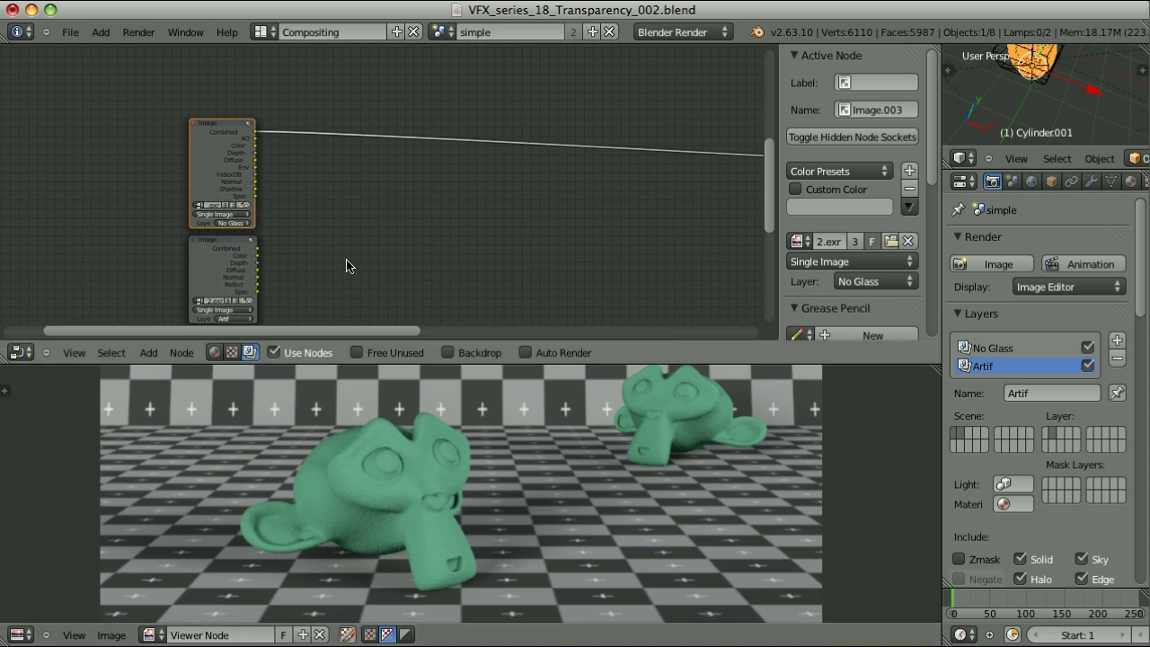
ctrl+shift+click(226, 249)
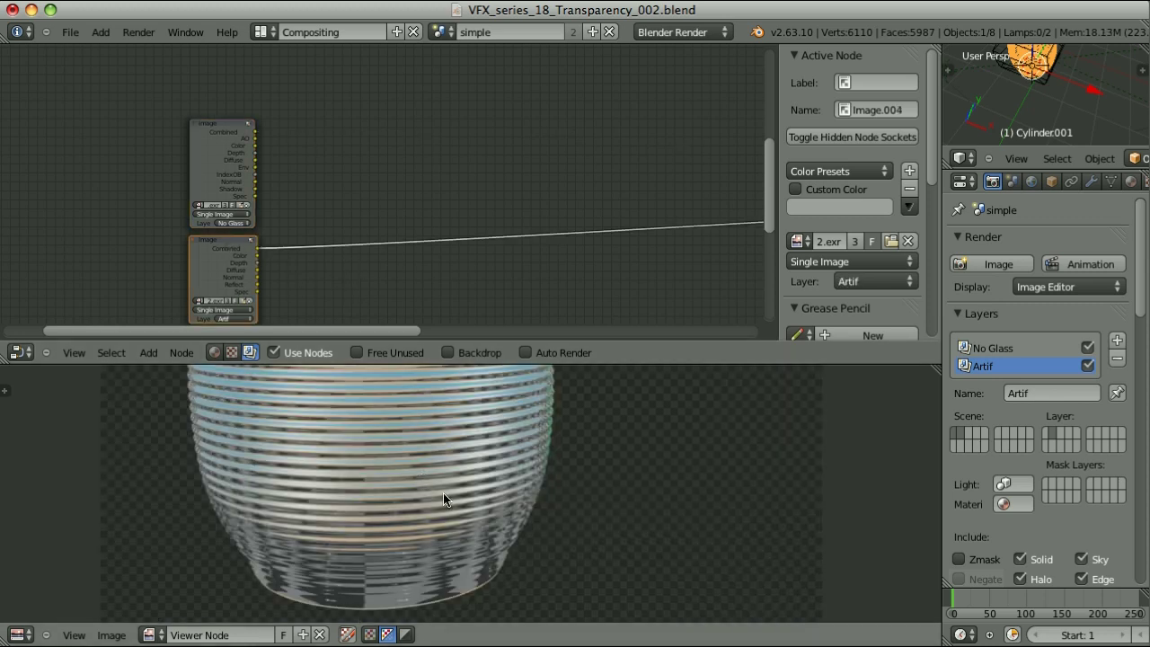
ctrl+shift+click(216, 254)
ctrl+shift+click(216, 252)
ctrl+shift+click(215, 252)
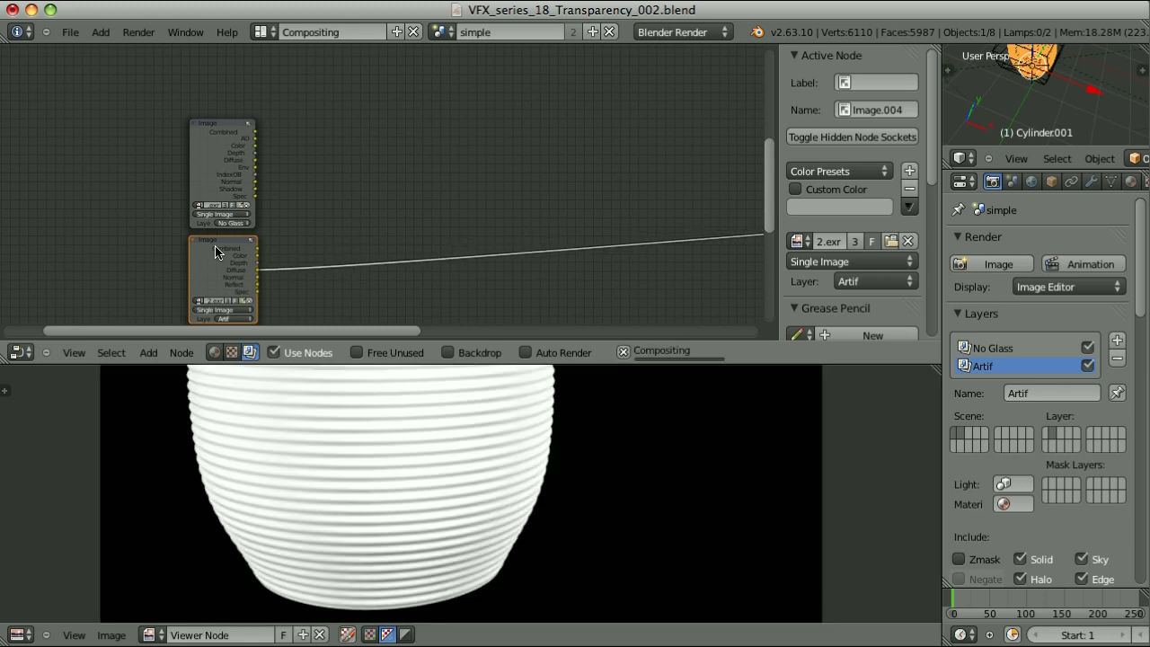
ctrl+shift+click(216, 253)
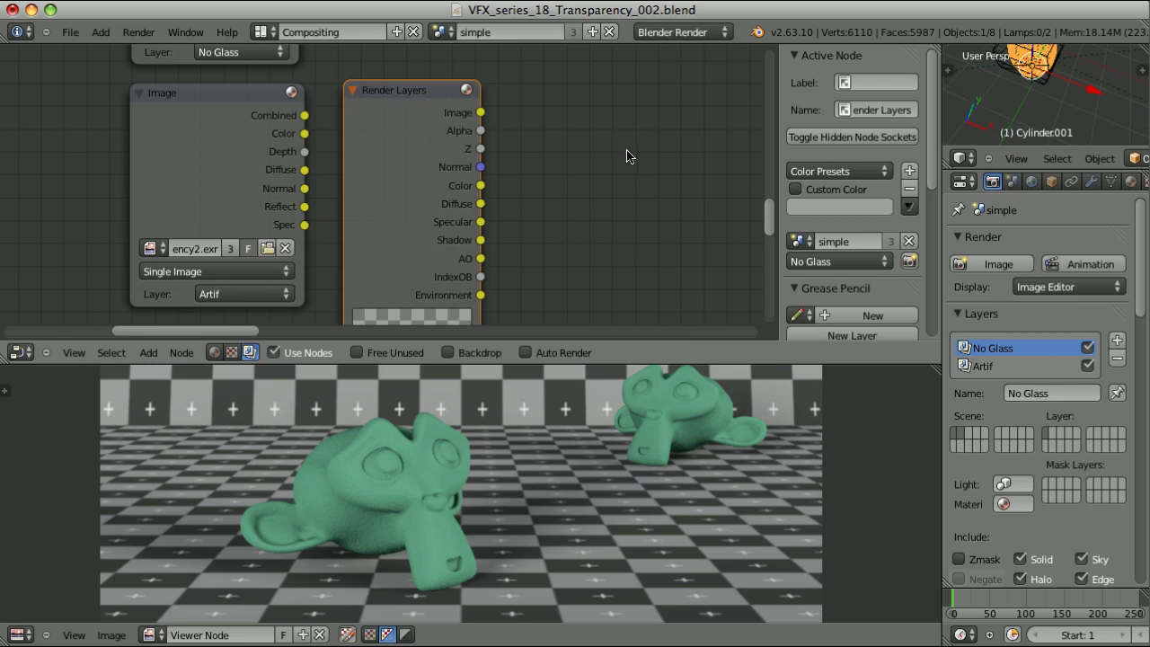
drag(481, 131, 529, 179)
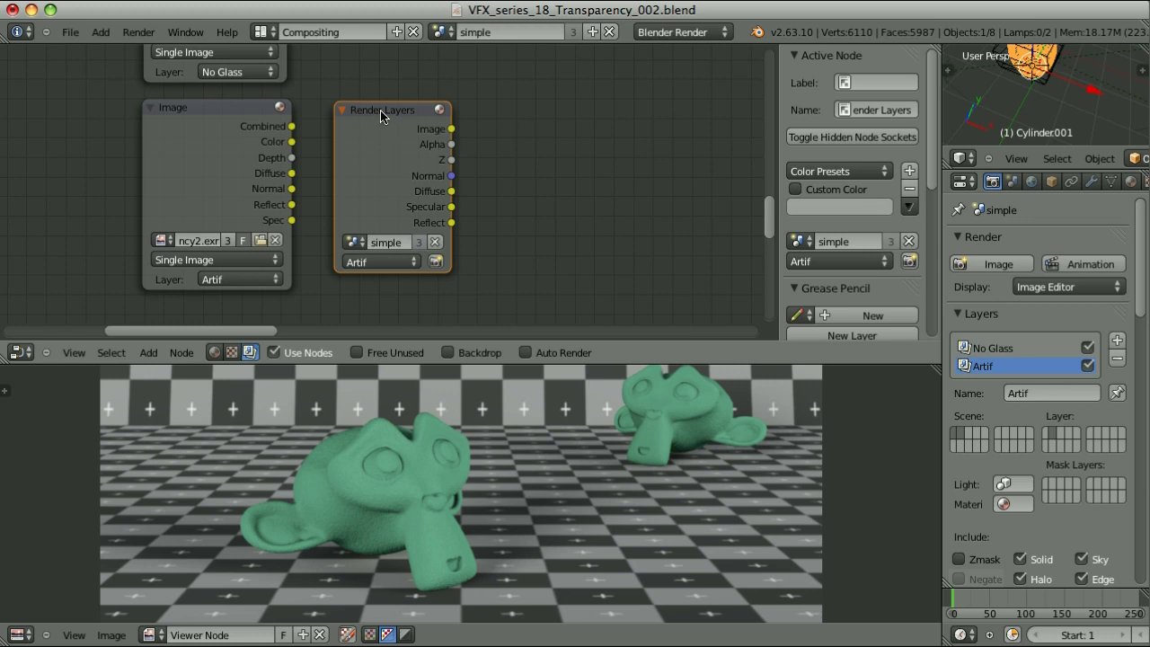
Preview the Artif image node's Combined pass and delete the Render Layers node beside it.
click(191, 114)
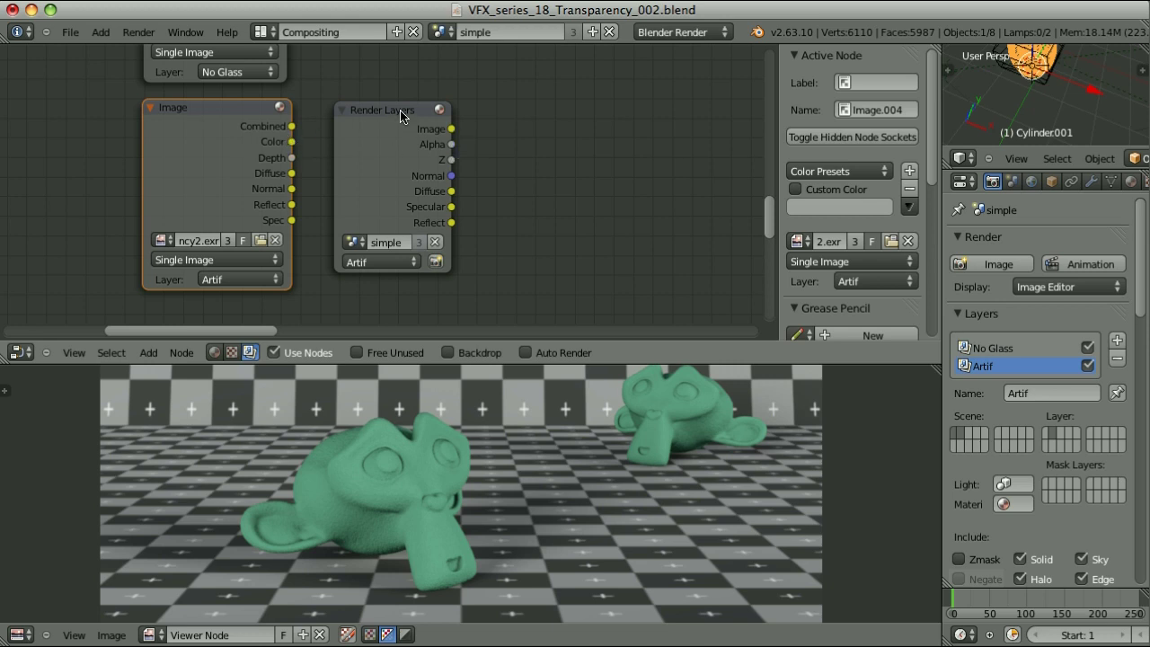
ctrl+shift+click(216, 110)
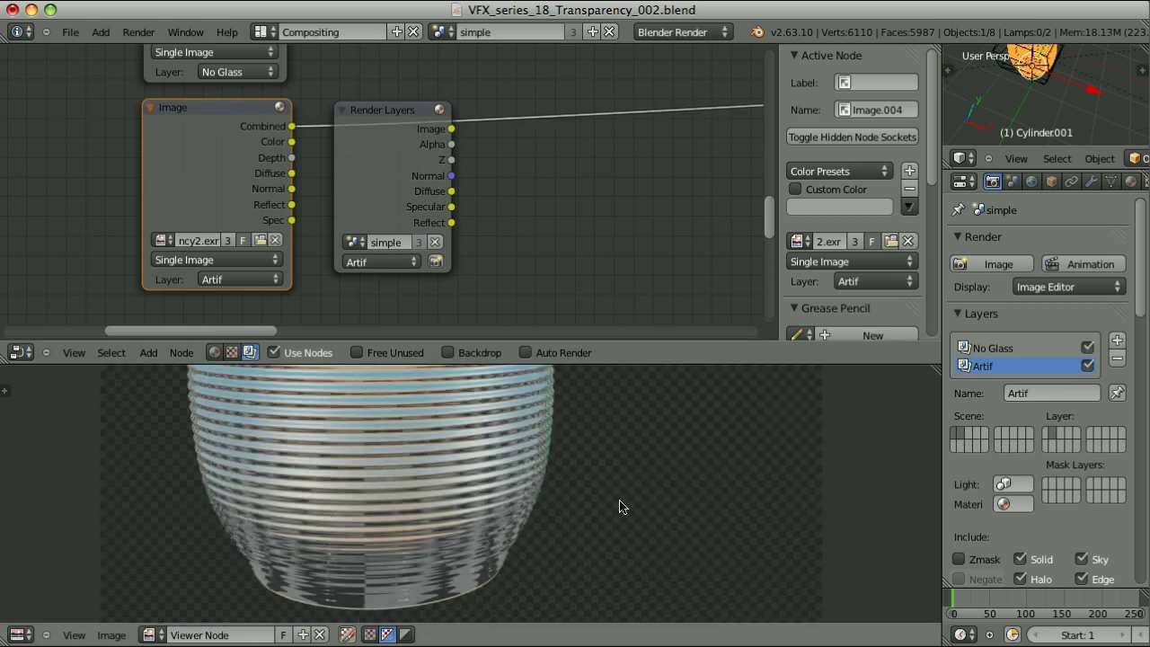
click(384, 111)
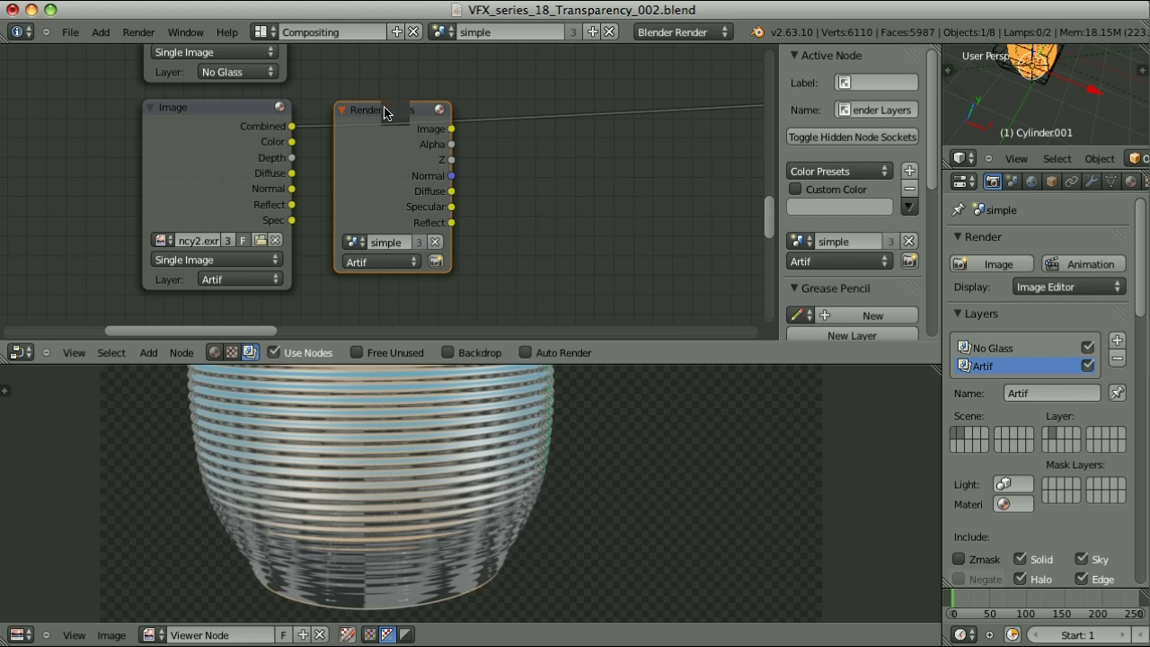
key(x)
Add a Separate RGBA node to the Artif image's Combined output, preview its channels and hide all its outputs except alpha.
key(shift+a)
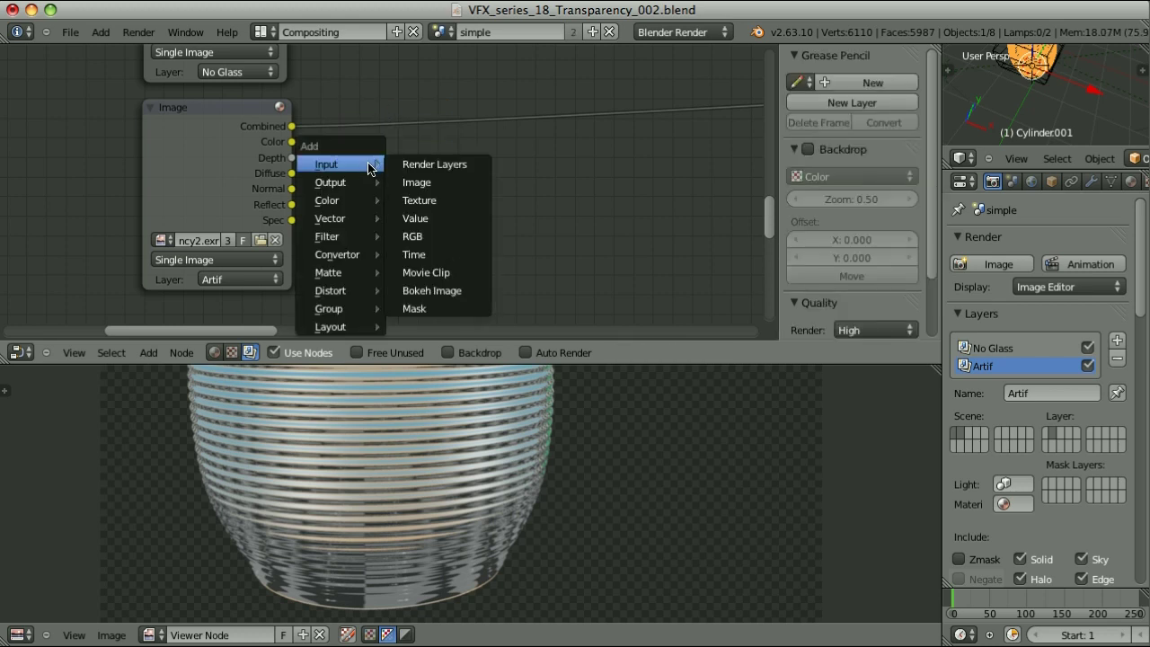
mouse_move(357, 254)
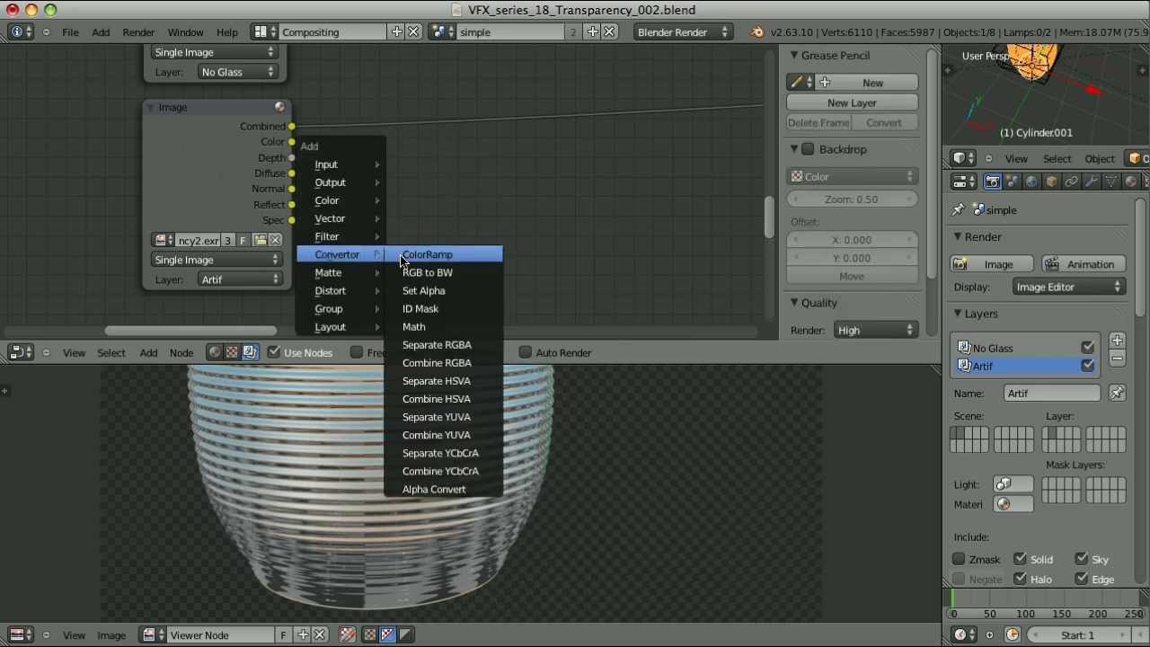
click(462, 344)
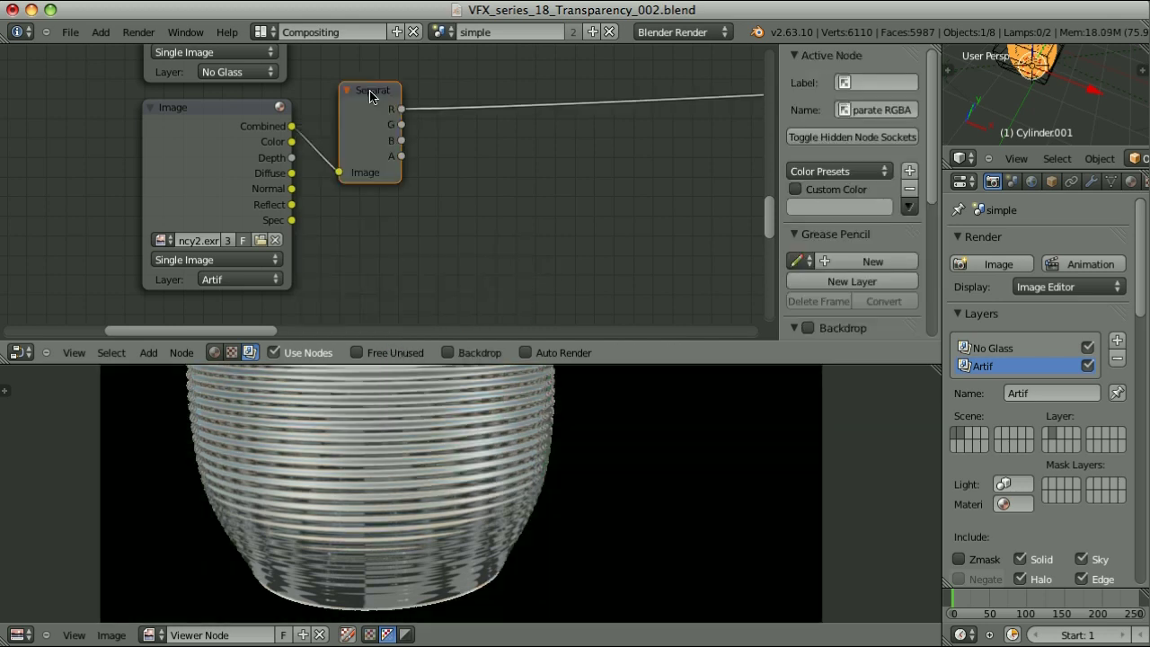
ctrl+shift+click(369, 93)
ctrl+shift+click(370, 94)
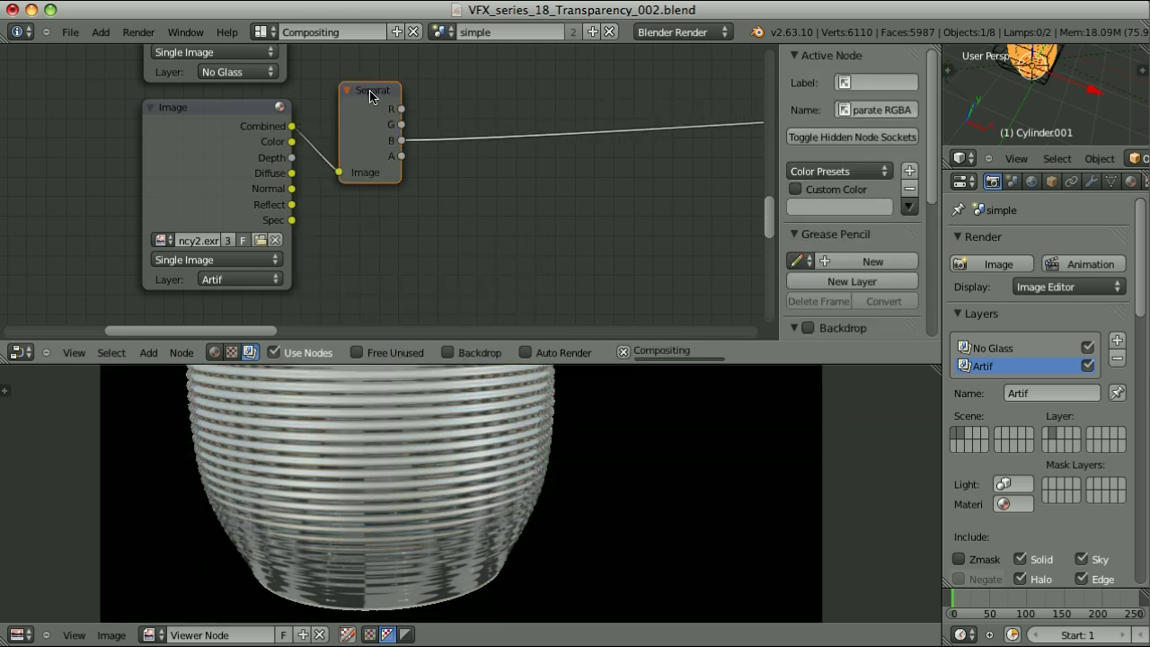
ctrl+shift+click(369, 94)
key(ctrl+h)
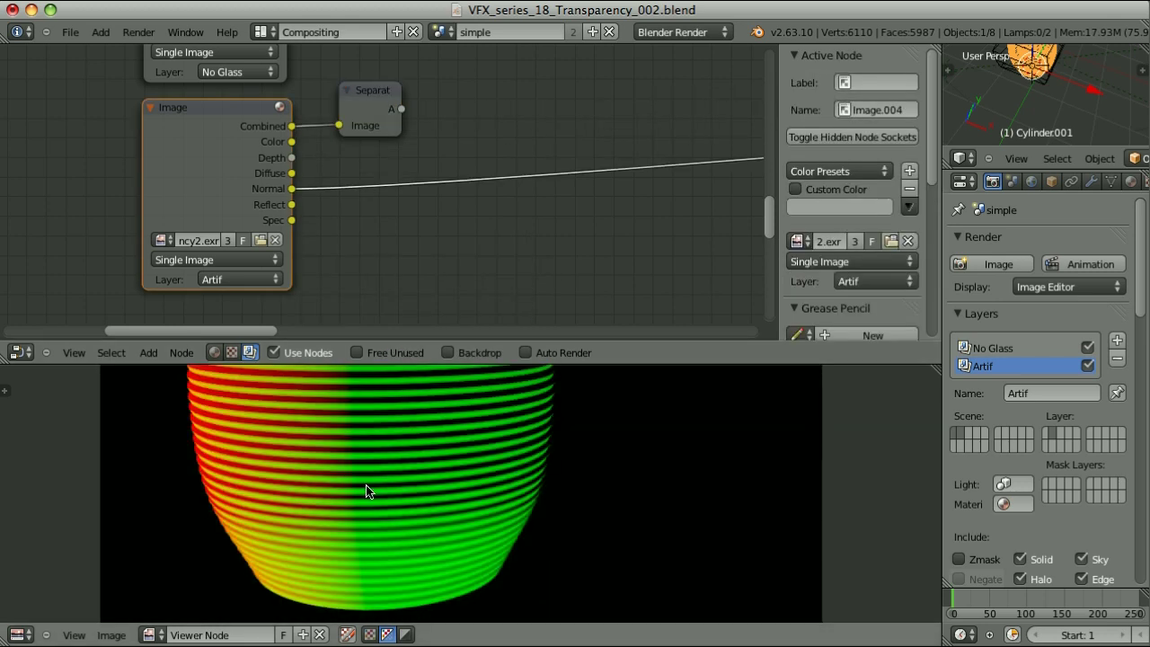
Add a Normal node fed by the Artif image's Normal pass, with its Dot output going to the viewer, and collapse the node.
key(shift+a)
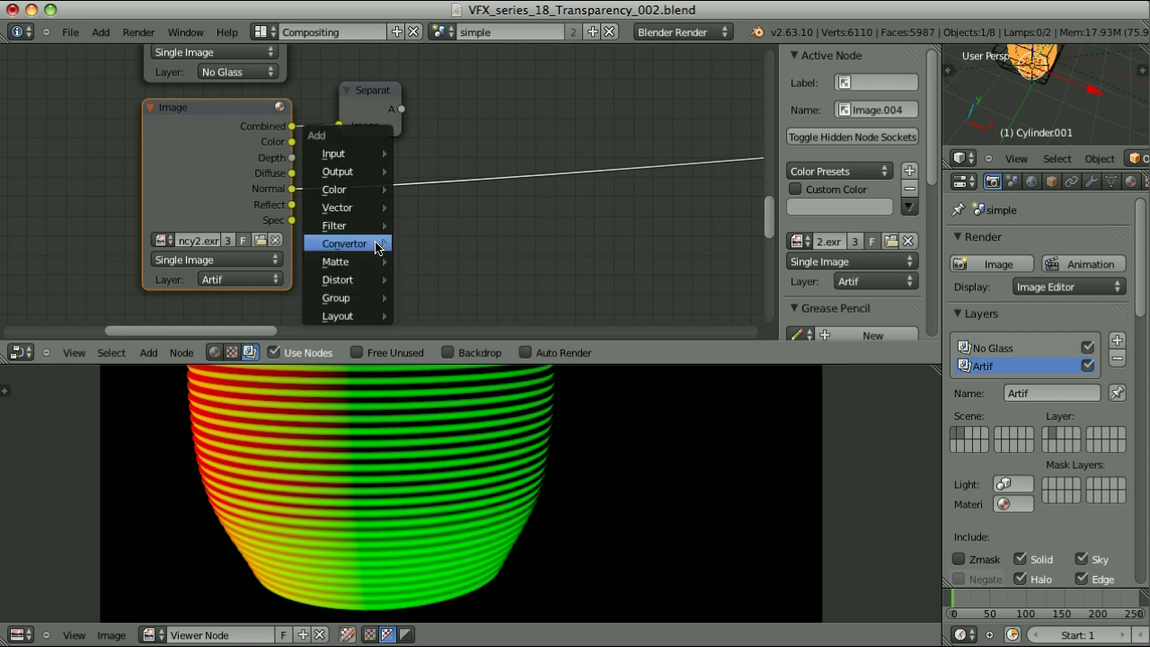
mouse_move(359, 213)
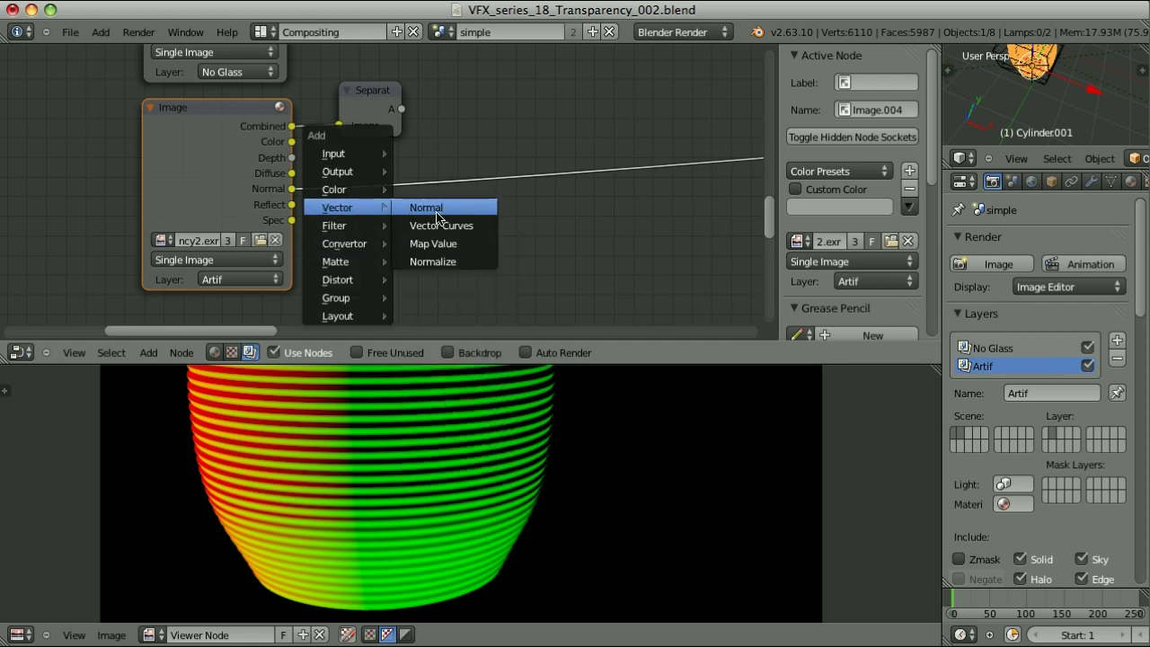
click(440, 205)
click(378, 162)
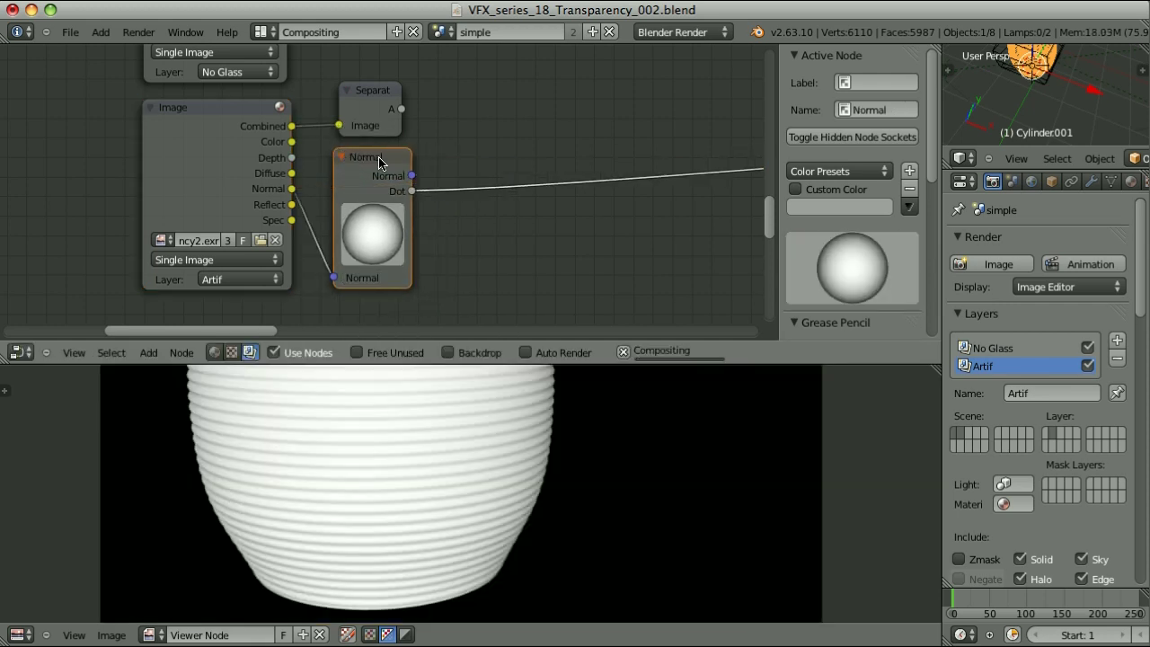
key(h)
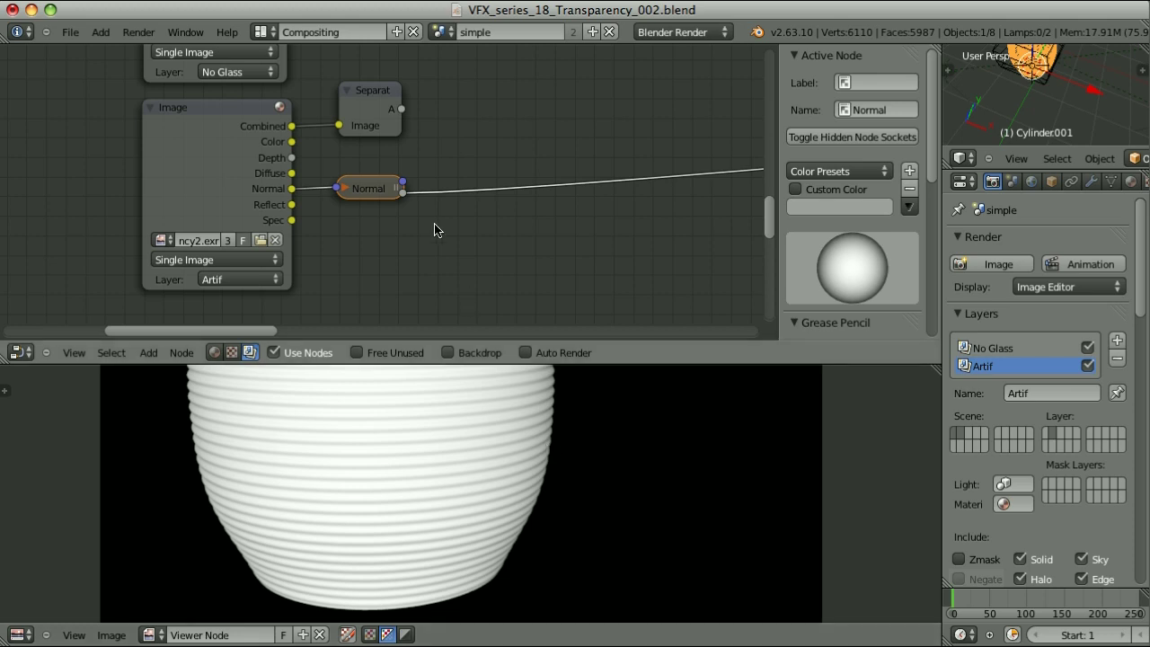
Insert a ColorRamp node after the Normal node's Dot output and flip its gradient to run from white to black.
key(shift+a)
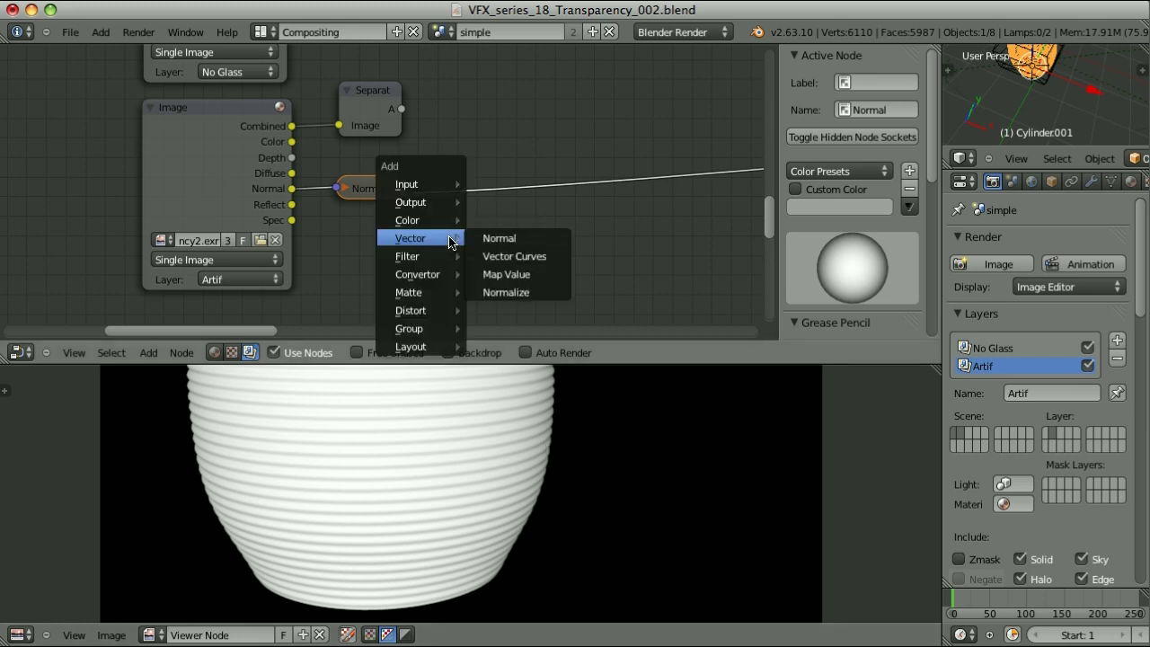
mouse_move(441, 267)
click(512, 266)
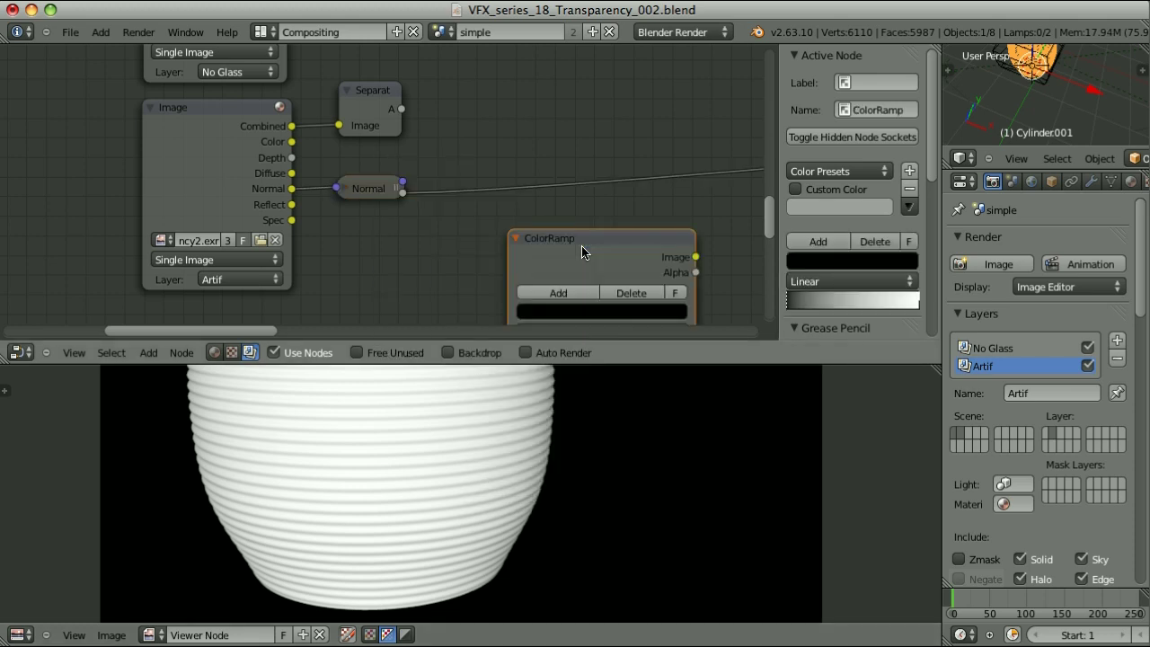
click(507, 159)
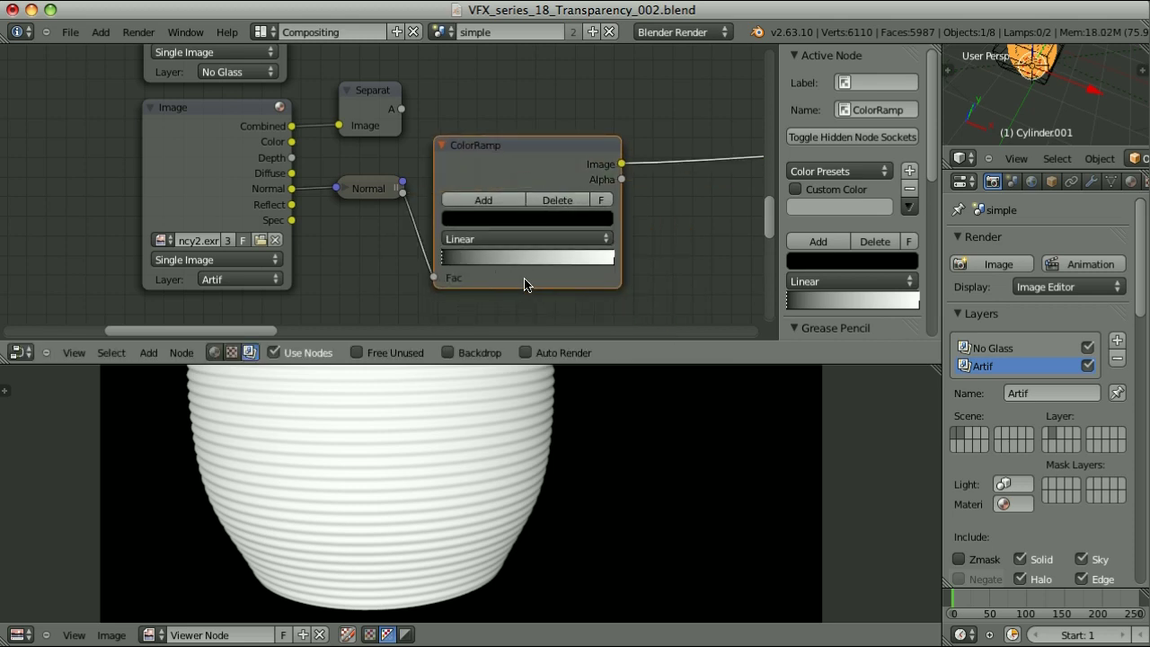
click(602, 200)
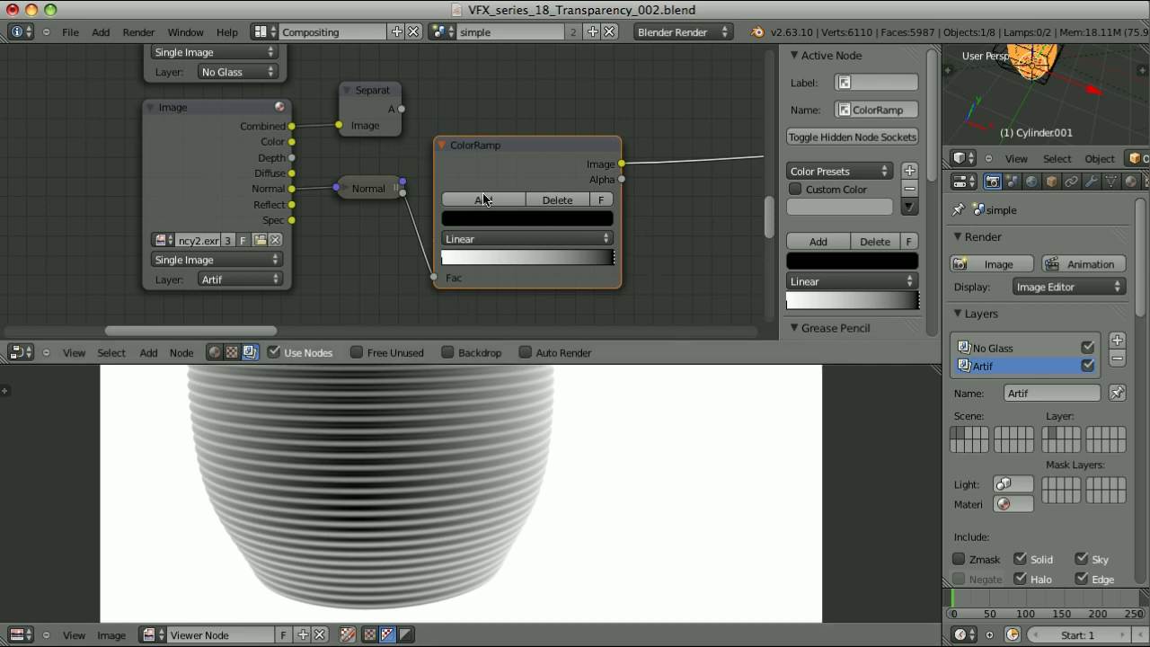
Add a Mix node set to Multiply that combines the Separate RGBA alpha with the ColorRamp's Image output.
ctrl+shift+click(361, 92)
key(shift+a)
mouse_move(645, 182)
mouse_move(616, 135)
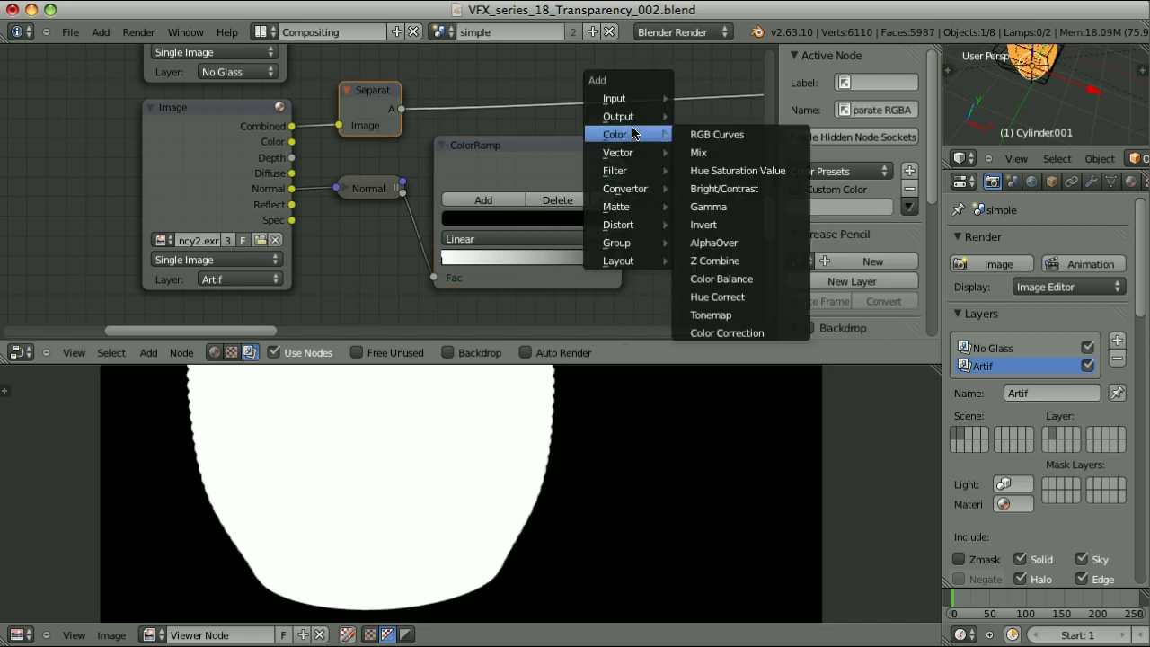
click(706, 149)
click(724, 230)
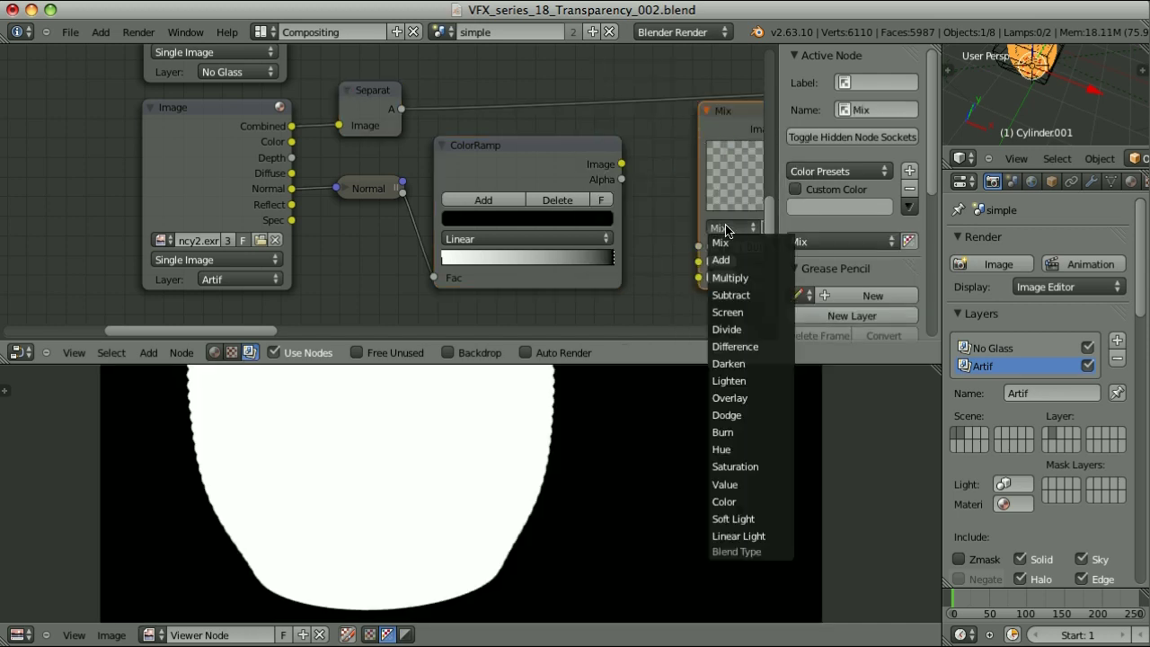
click(725, 277)
key(g)
click(665, 185)
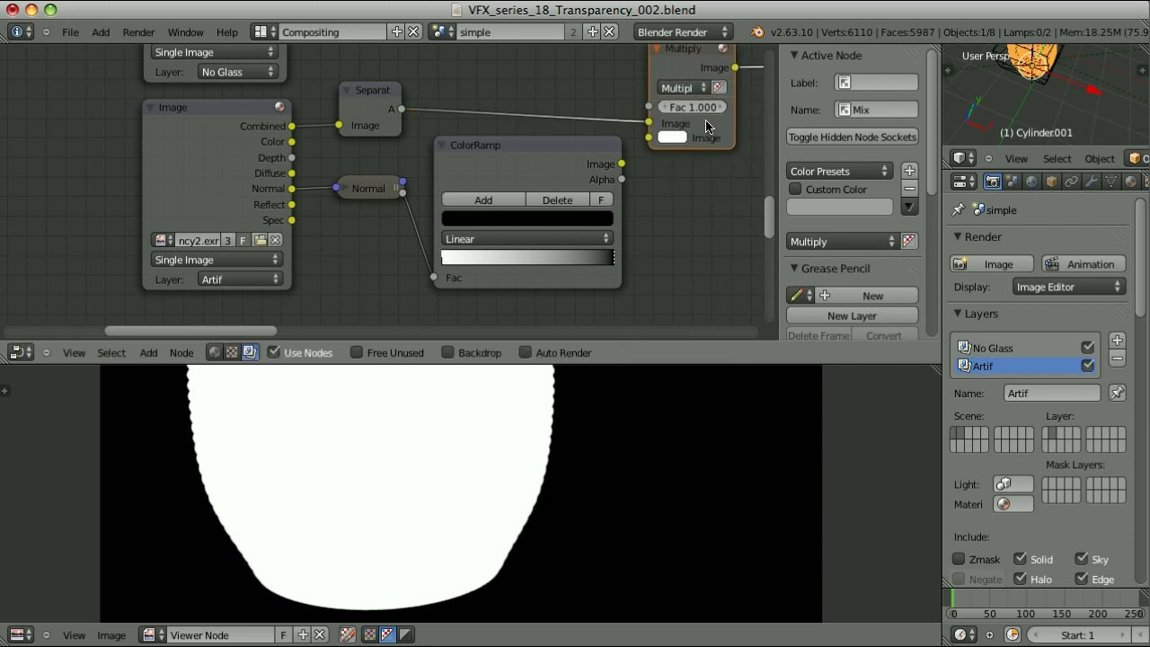
drag(622, 164, 649, 139)
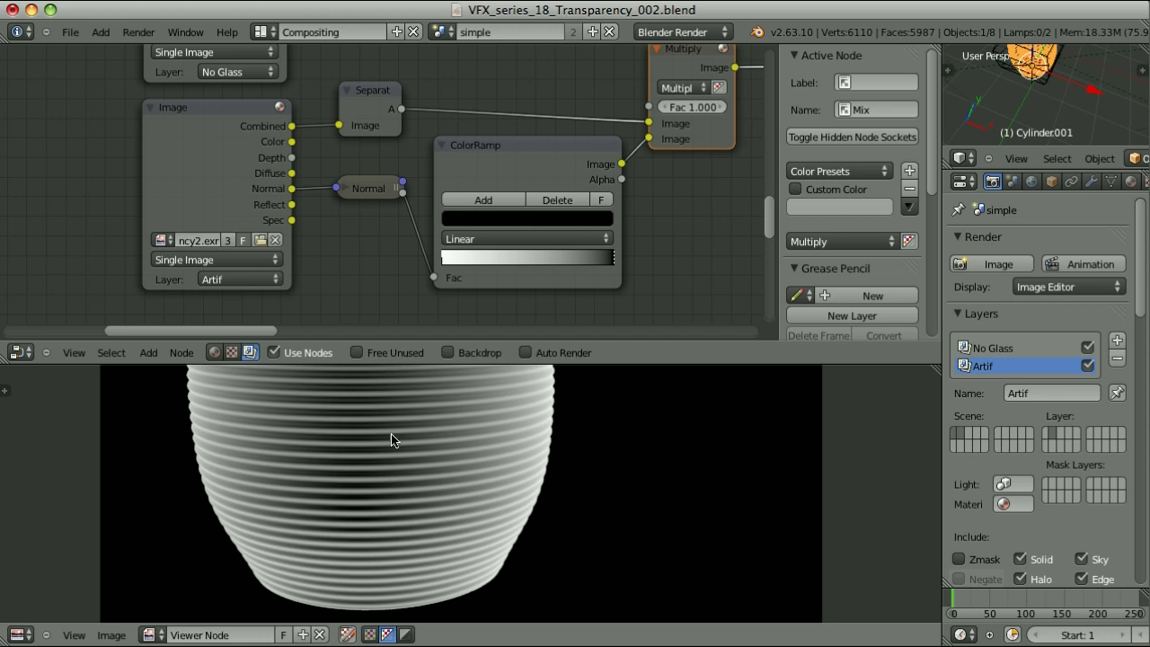
Move the ColorRamp's black stop slightly inward and darken its white stop to dark gray.
click(482, 154)
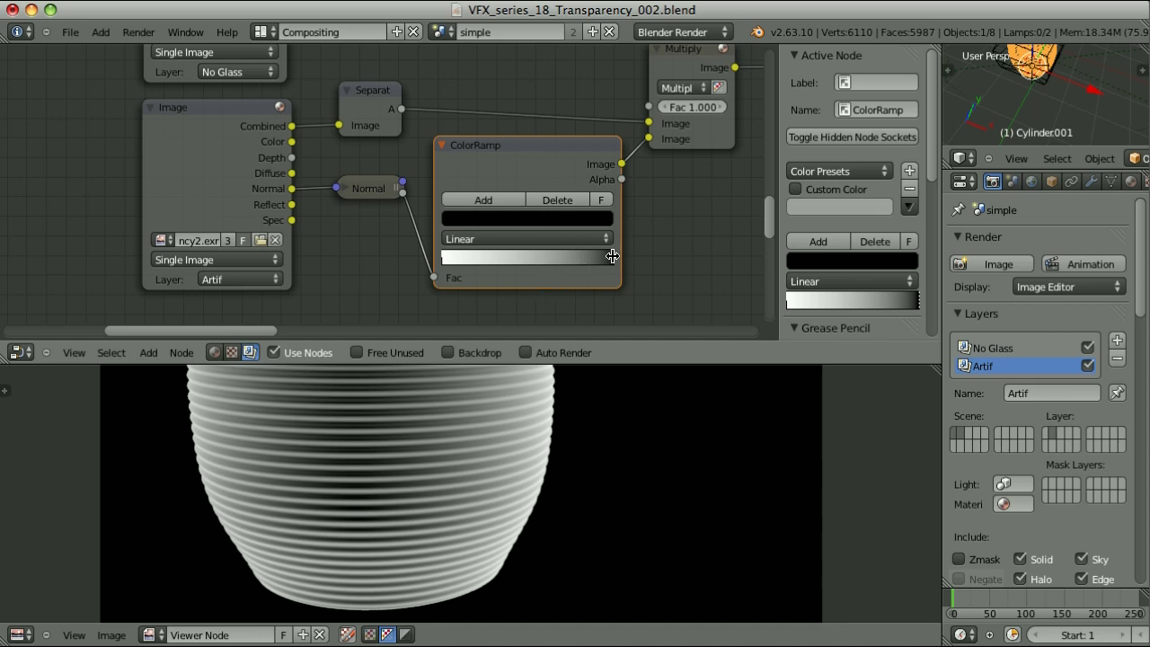
drag(611, 257, 586, 258)
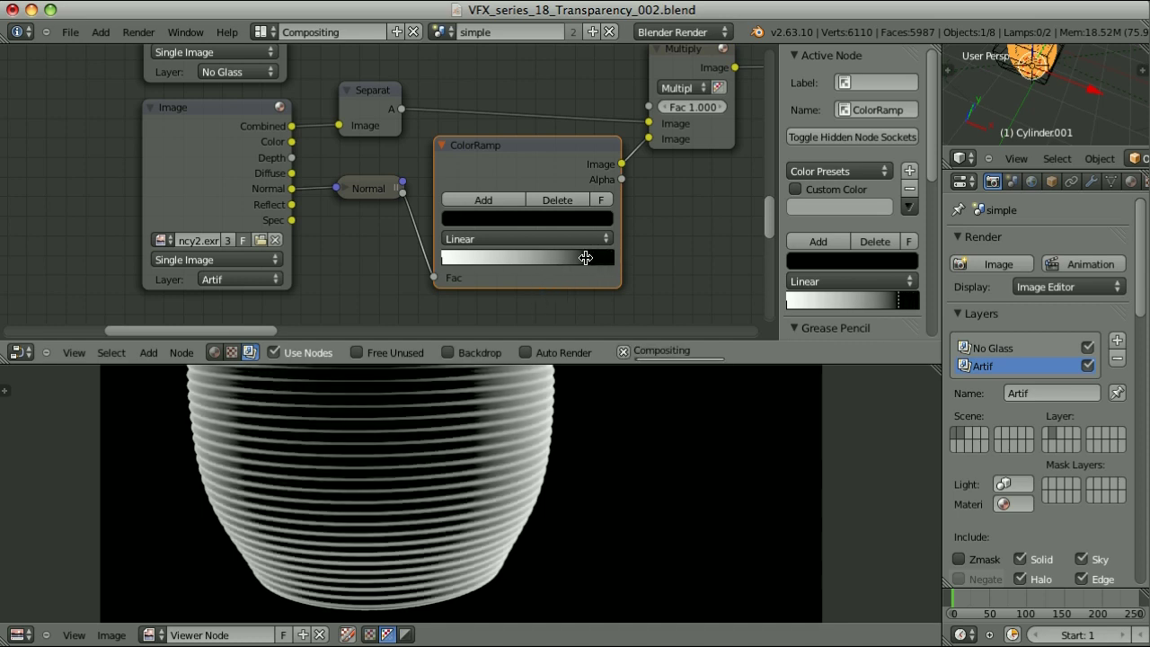
click(443, 259)
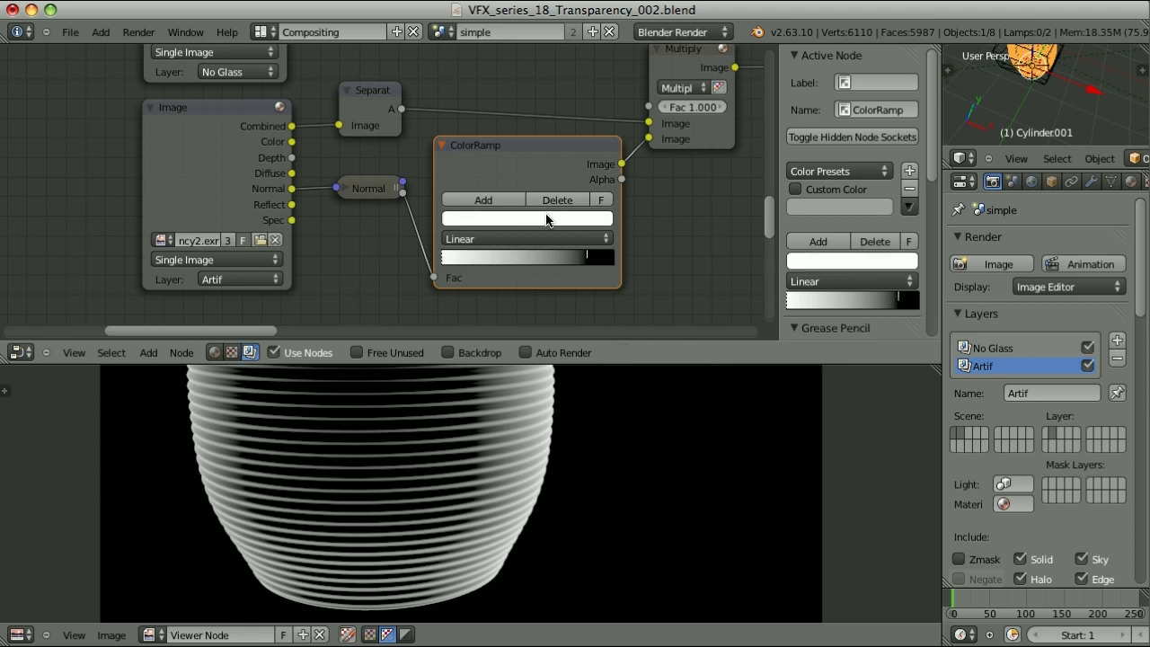
click(546, 221)
drag(576, 240, 577, 305)
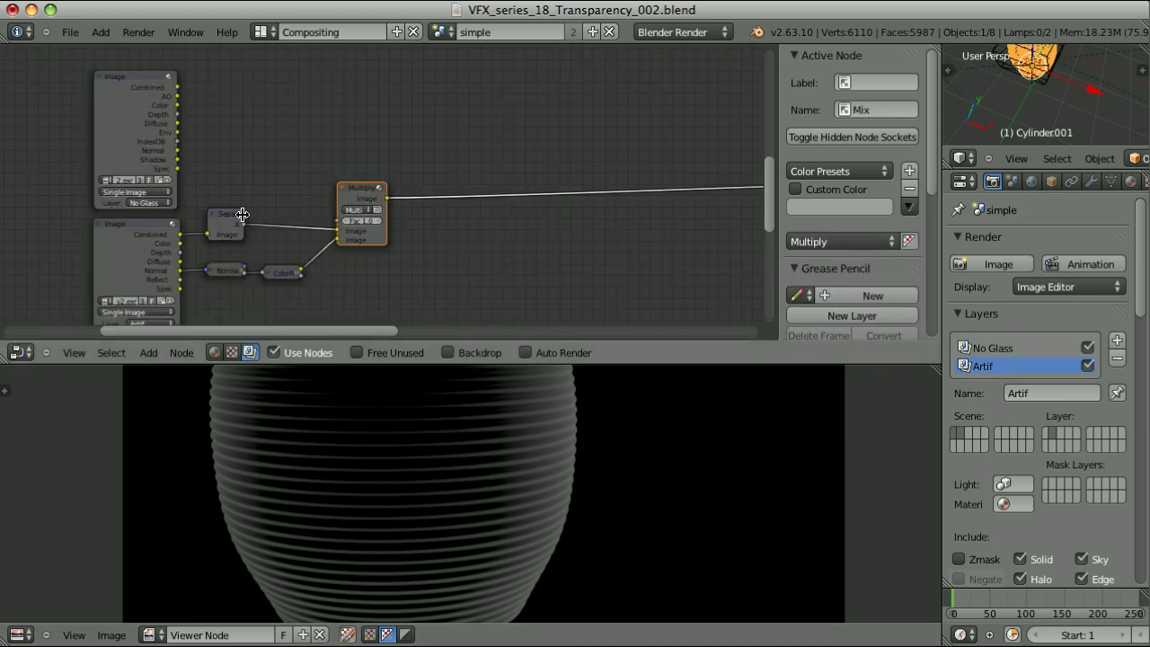
Add a second Mix node, feed the No Glass image's Combined output into its first image input and send it to the viewer.
ctrl+shift+click(137, 83)
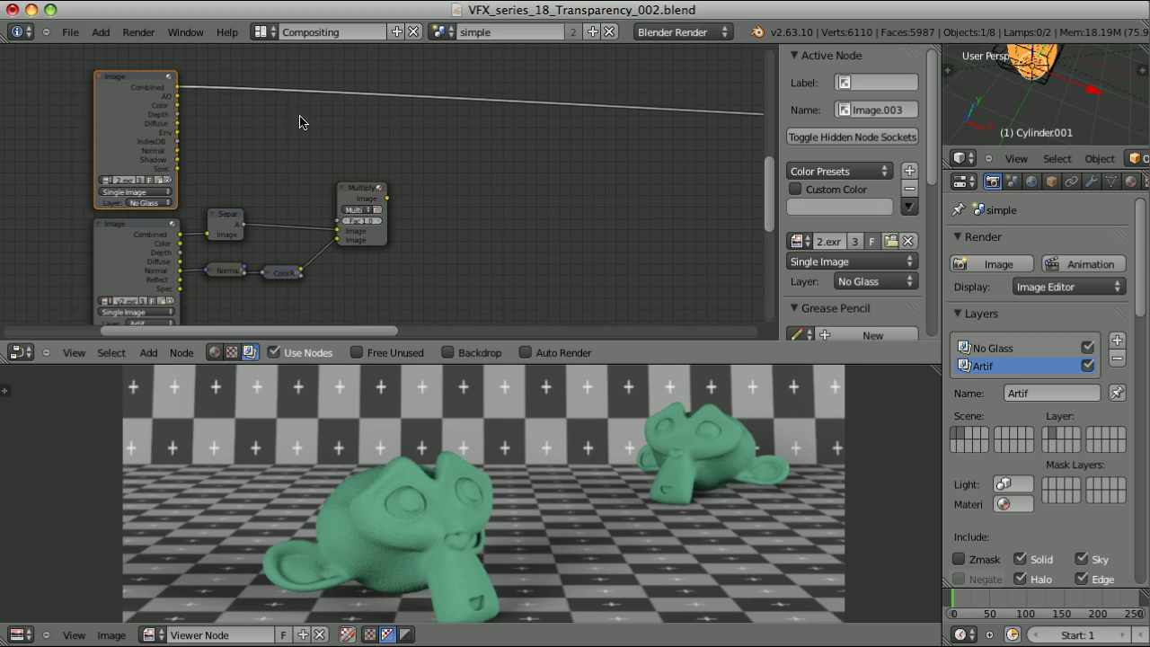
ctrl+shift+click(364, 194)
key(shift+a)
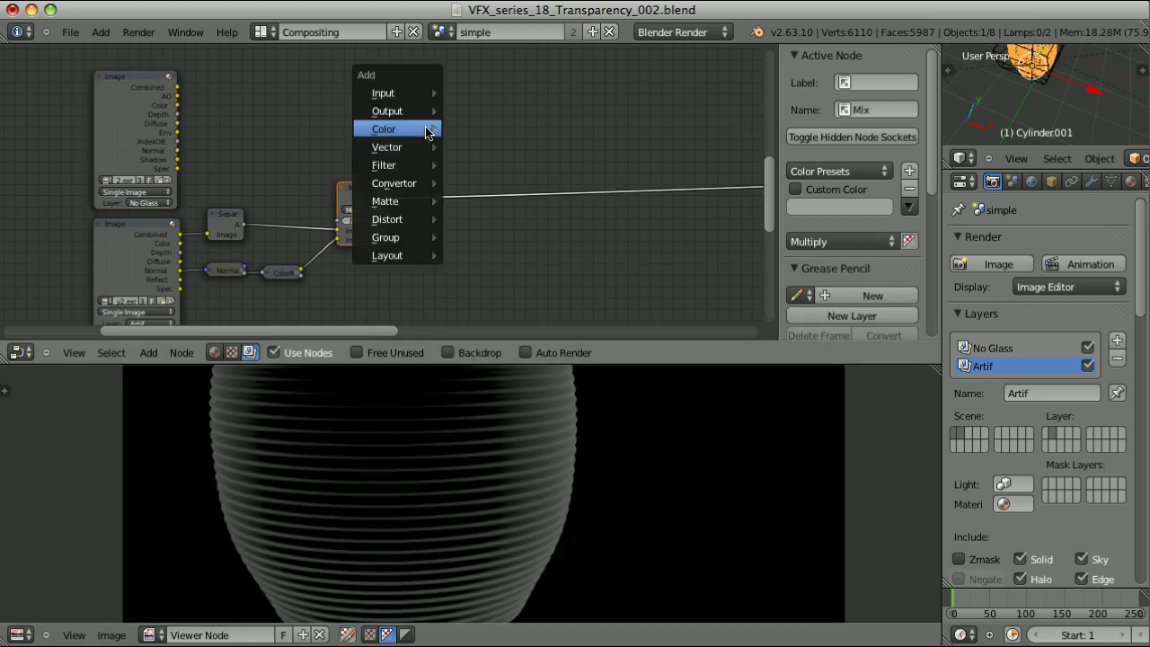
mouse_move(423, 124)
click(495, 144)
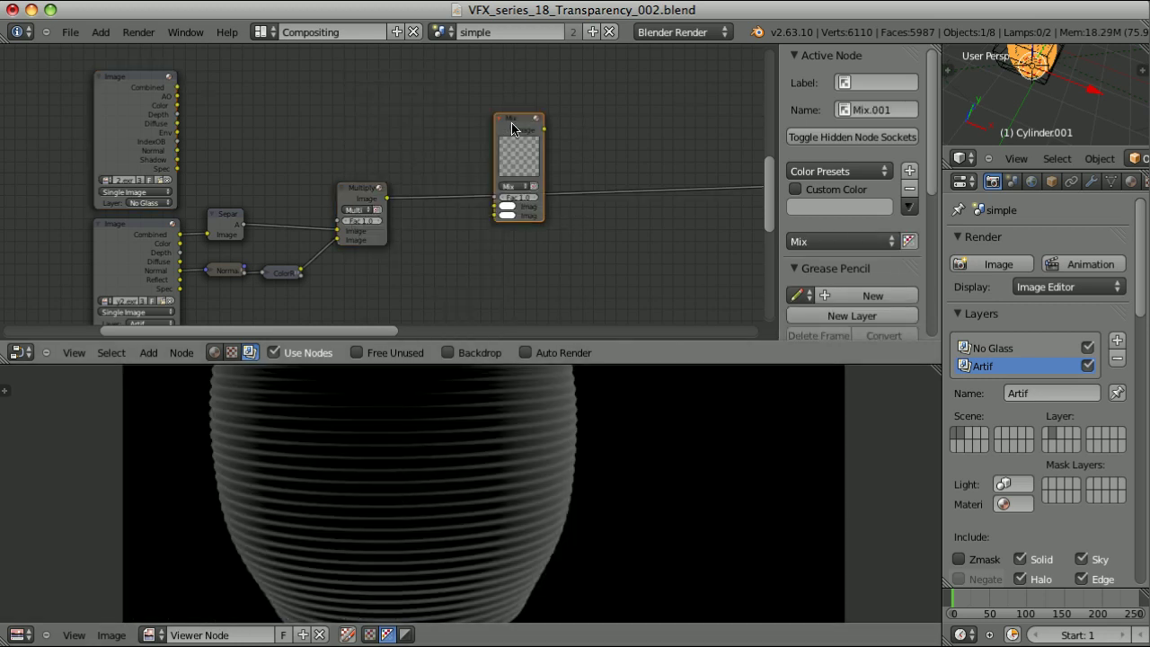
drag(512, 123, 502, 82)
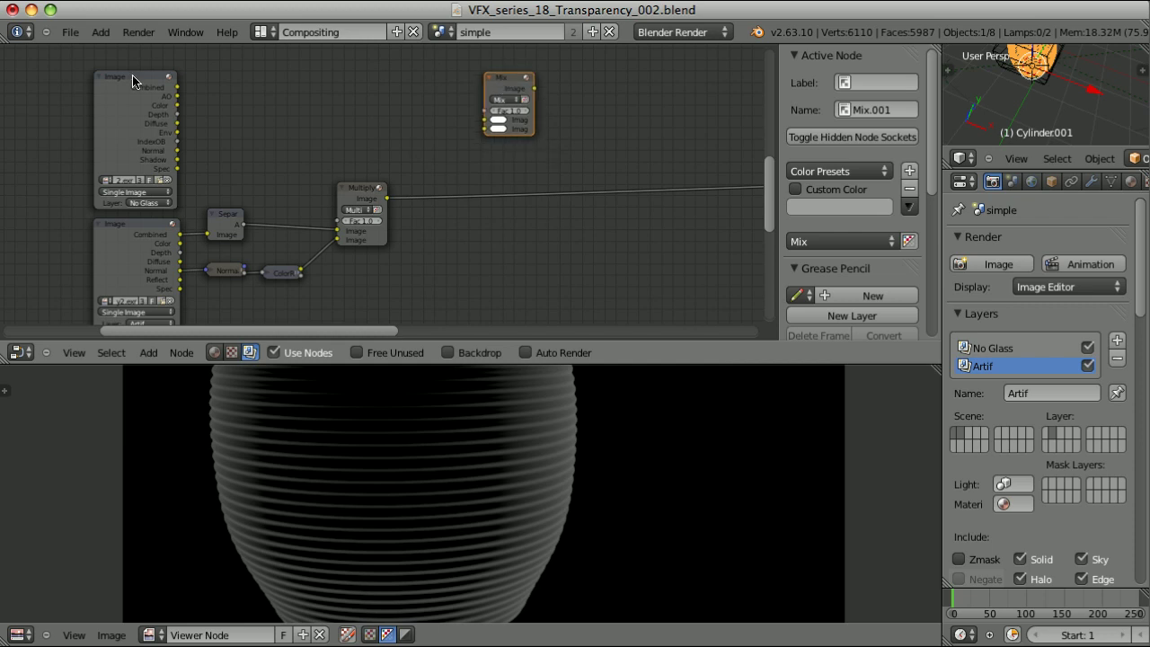
click(131, 77)
shift+click(504, 83)
key(f)
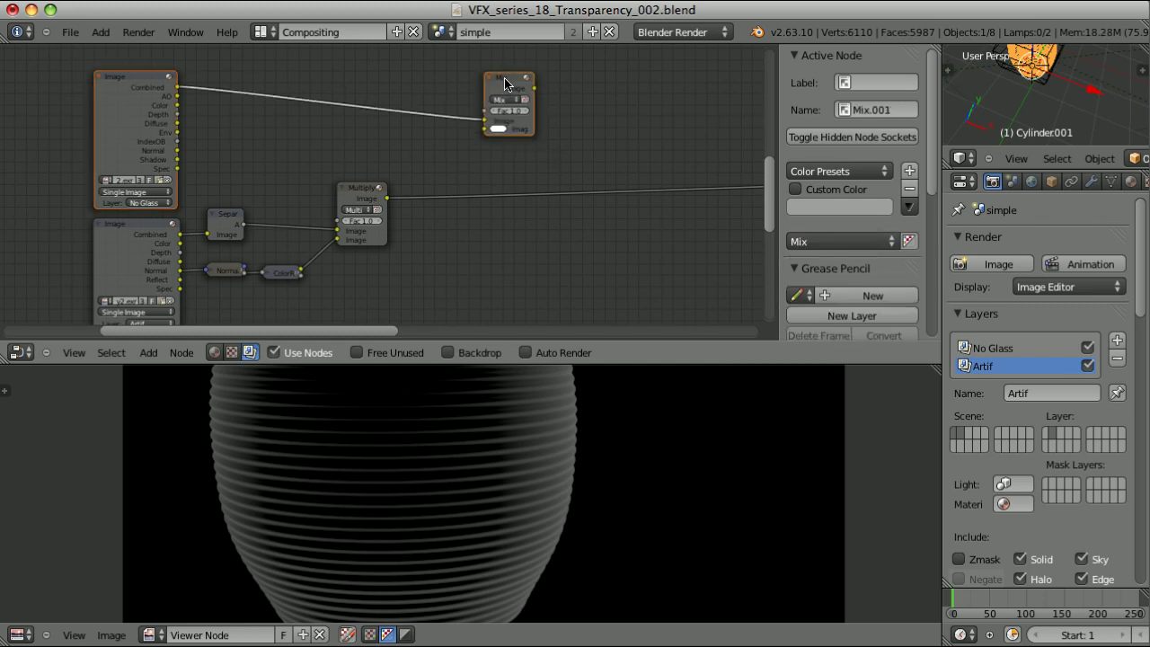
ctrl+shift+click(504, 84)
Set the new Mix node's second color to light pink and connect the Multiply output to its Fac input.
scroll(517, 202, up, 1)
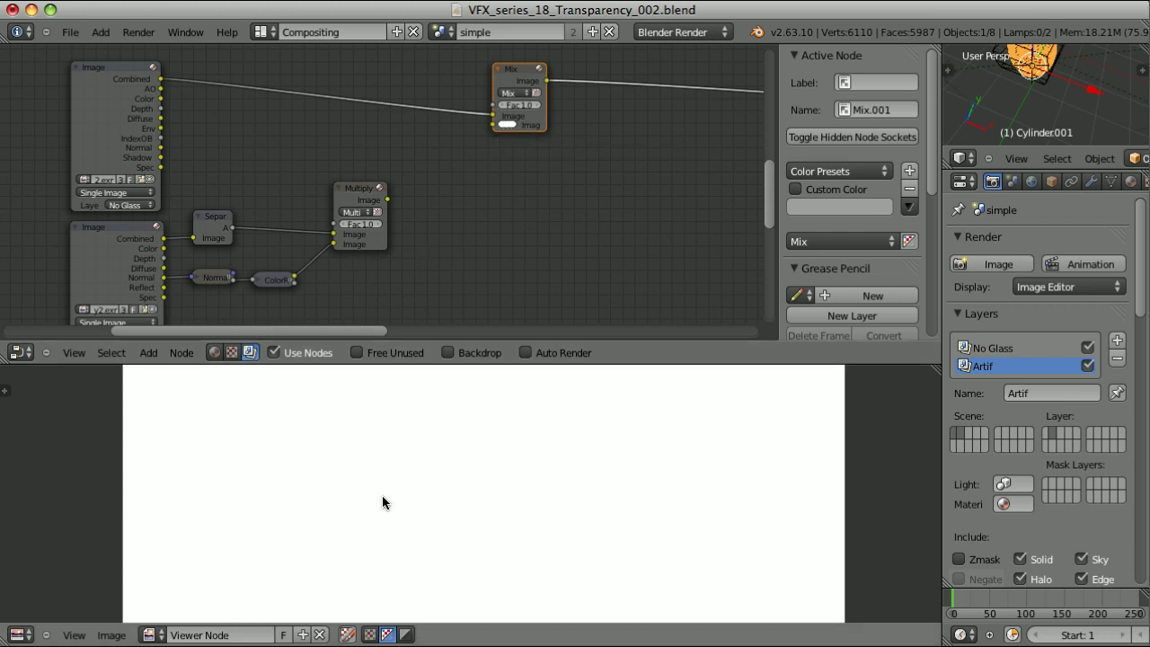
click(507, 125)
drag(540, 171, 552, 184)
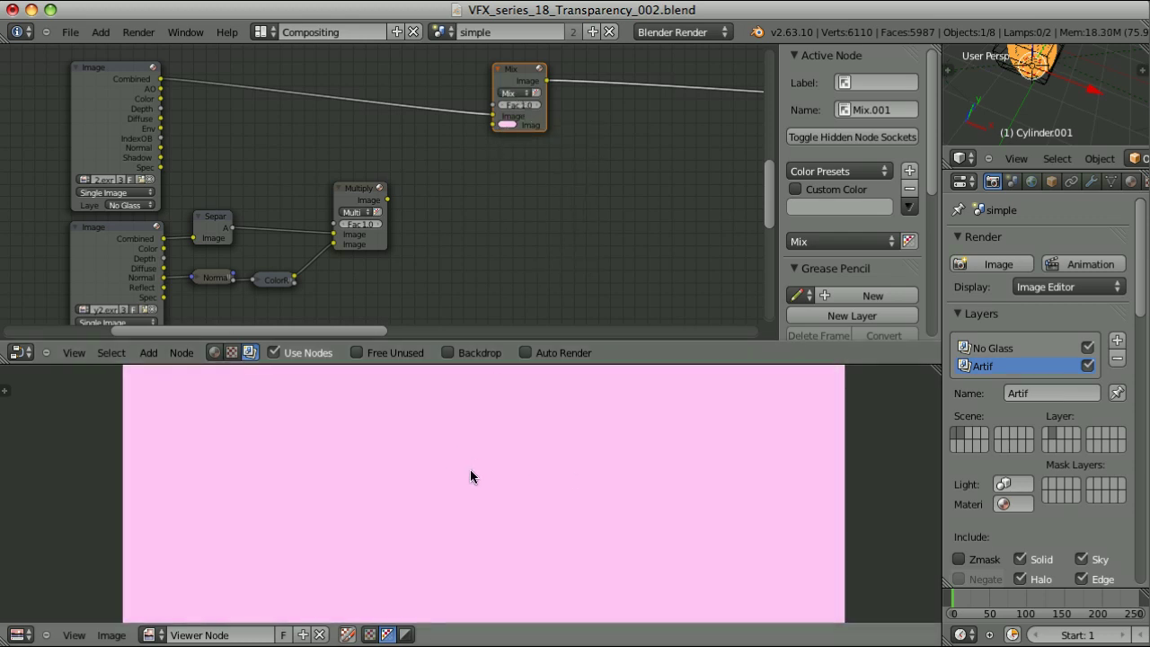
drag(387, 200, 493, 106)
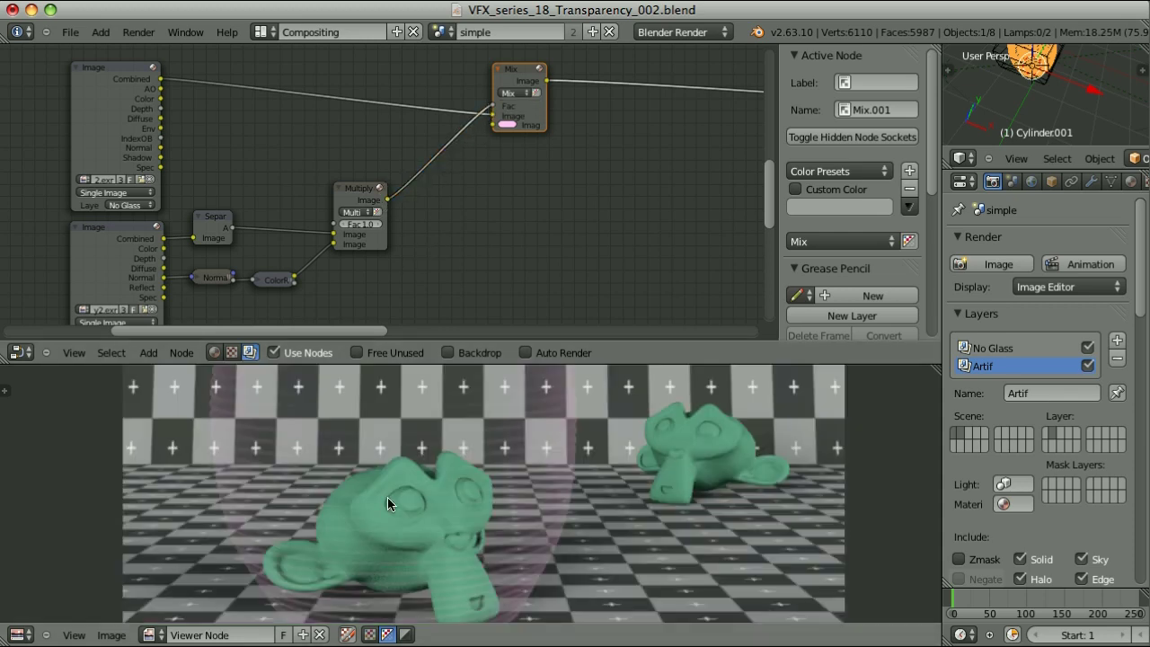
Brighten the ColorRamp's gray stop to strengthen the pink tint at the glass edges.
click(277, 281)
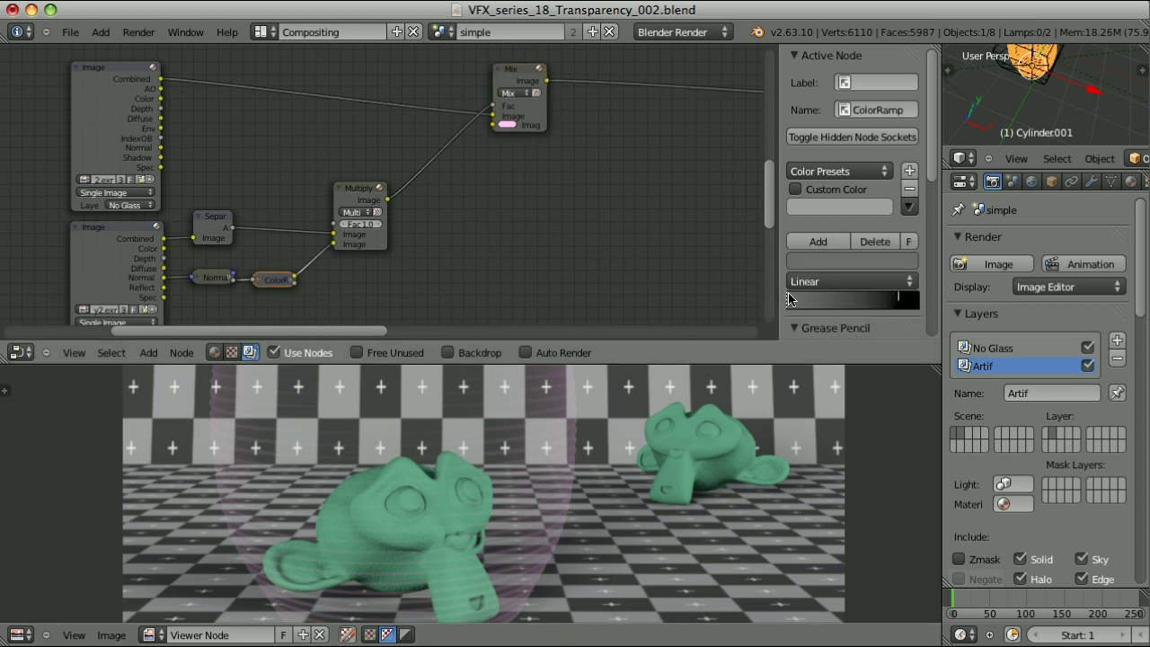
click(846, 260)
drag(941, 357, 942, 335)
scroll(530, 214, down, 3)
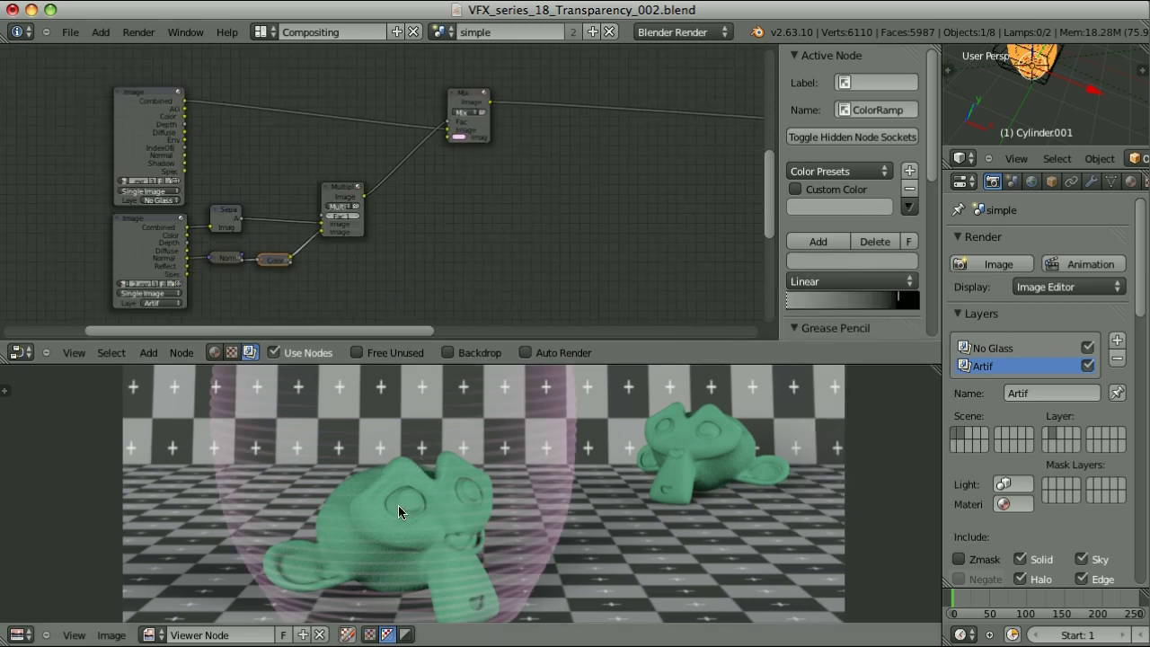
Preview the Artif image, duplicate the pink Mix node and connect the original's output to the copy's first image input.
ctrl+shift+click(137, 226)
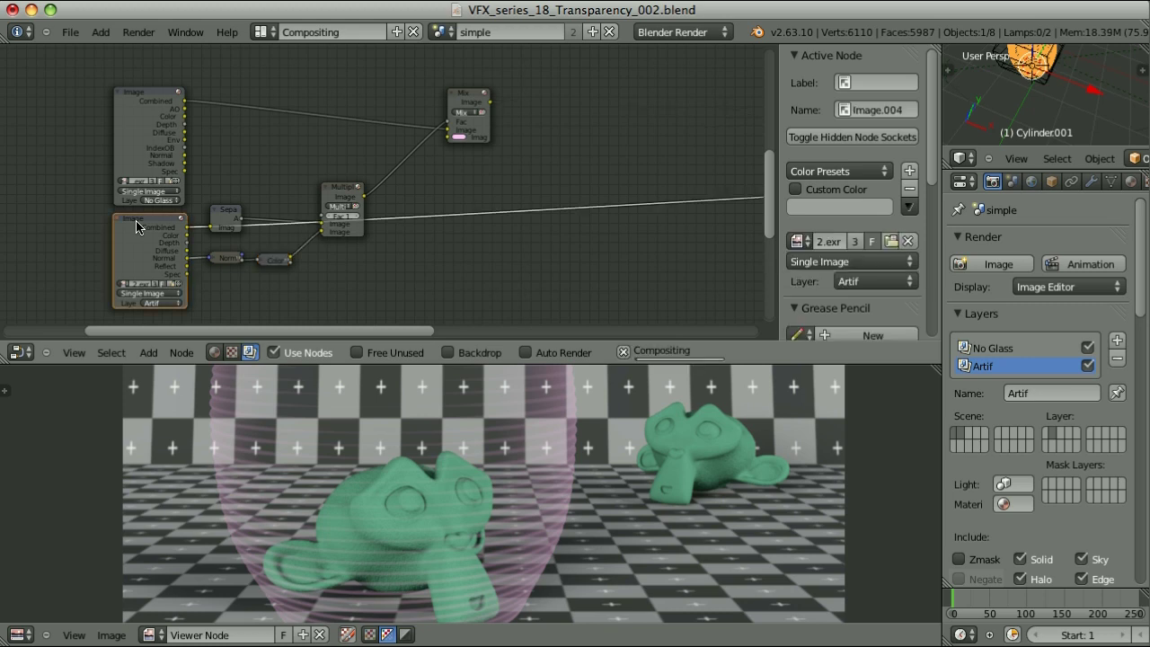
click(463, 100)
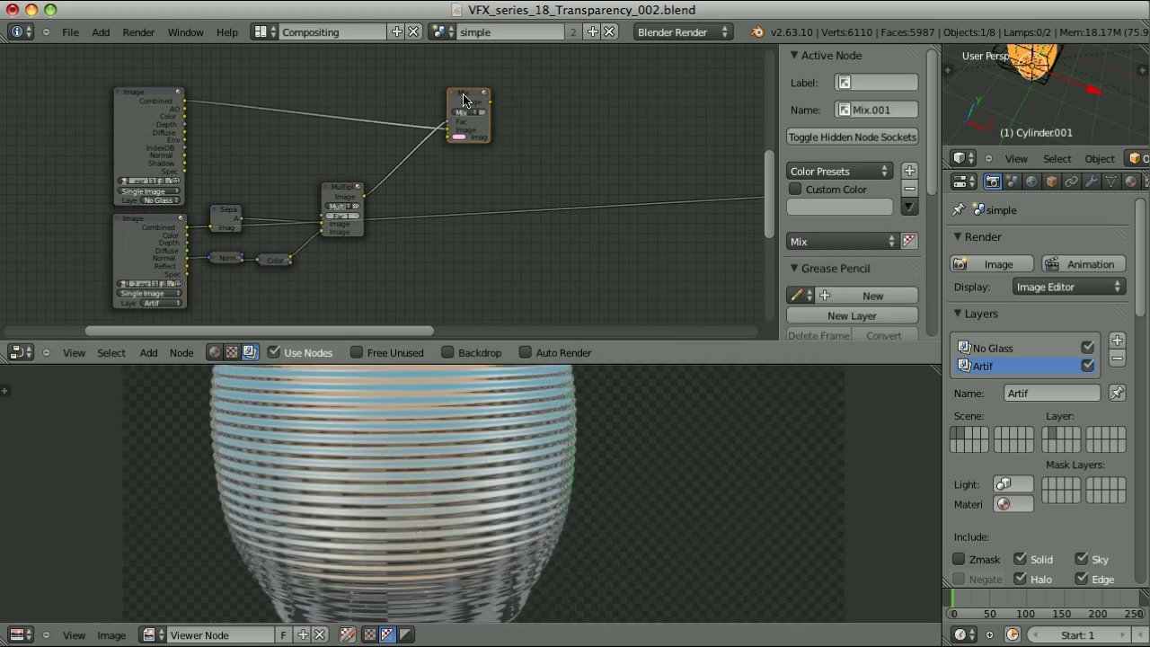
key(shift+d)
click(480, 117)
click(467, 100)
shift+click(534, 135)
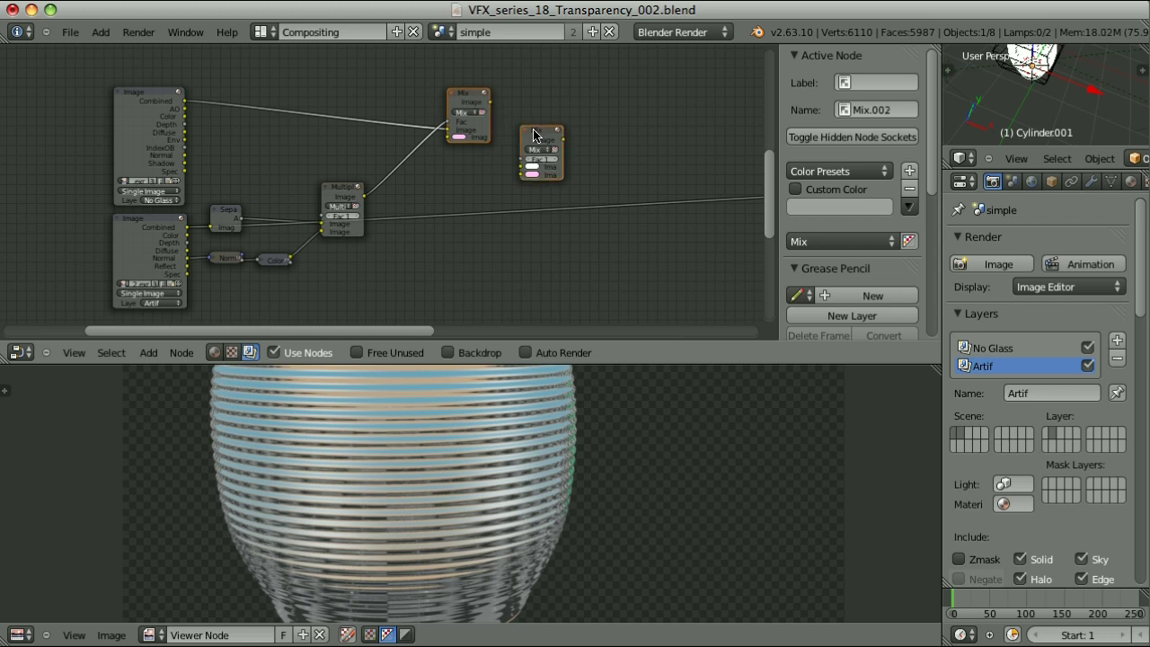
key(f)
Connect the Artif image's Combined output to the duplicated Mix node's second image input and send that node to the viewer.
click(139, 225)
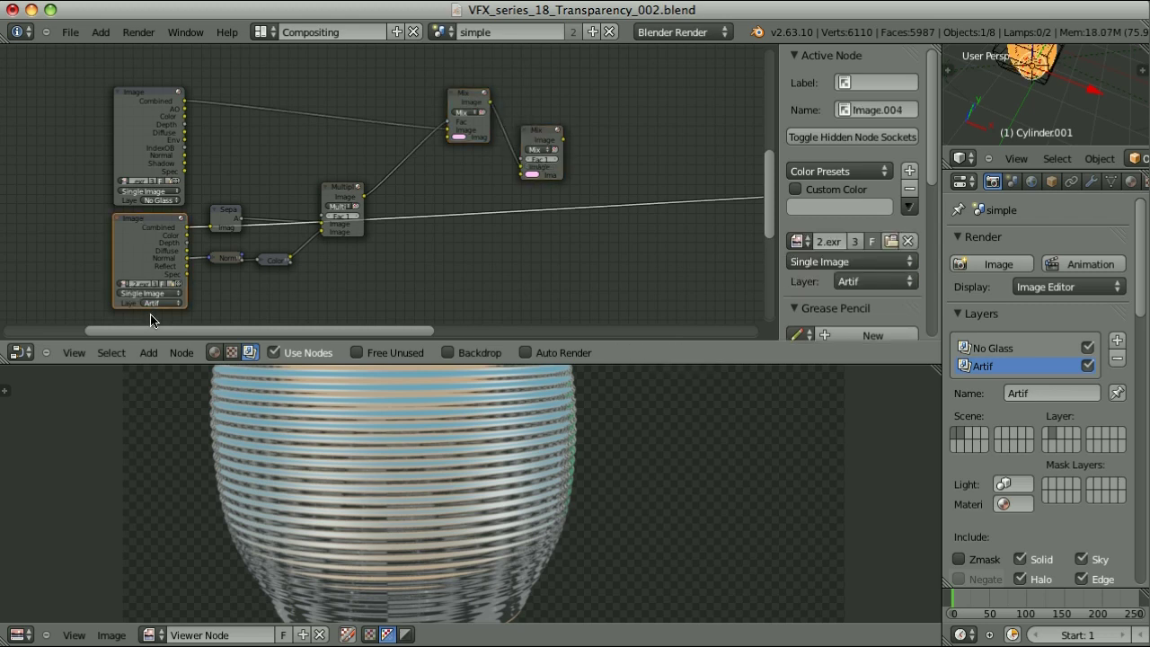
shift+click(539, 137)
key(f)
ctrl+shift+click(539, 135)
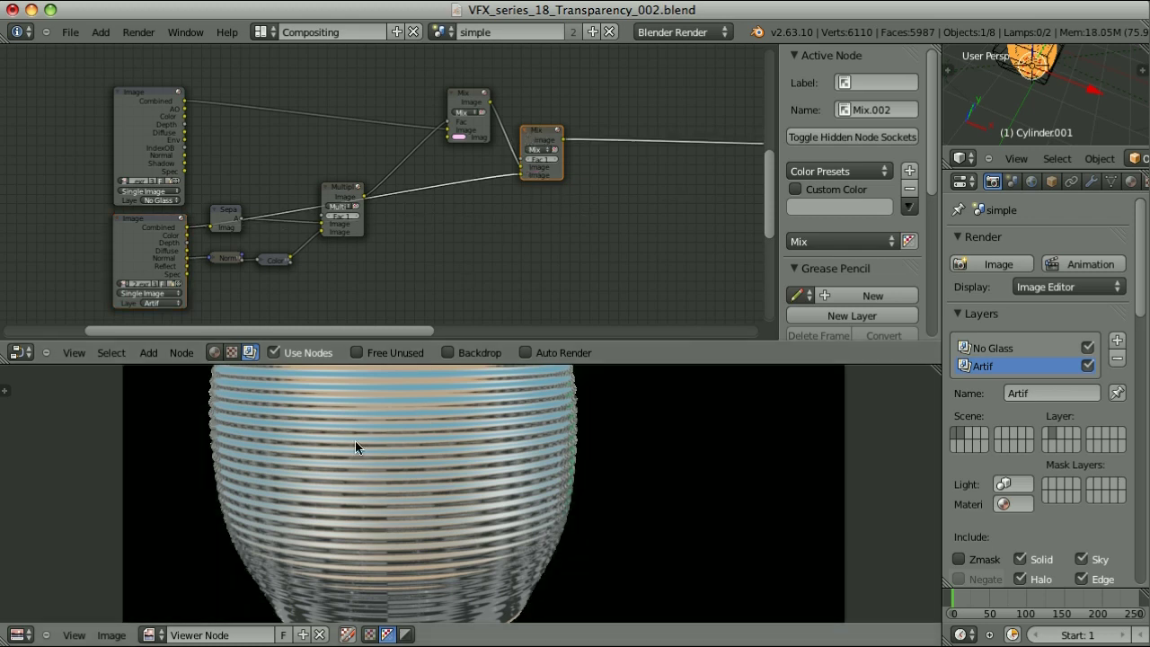
ctrl+shift+click(156, 229)
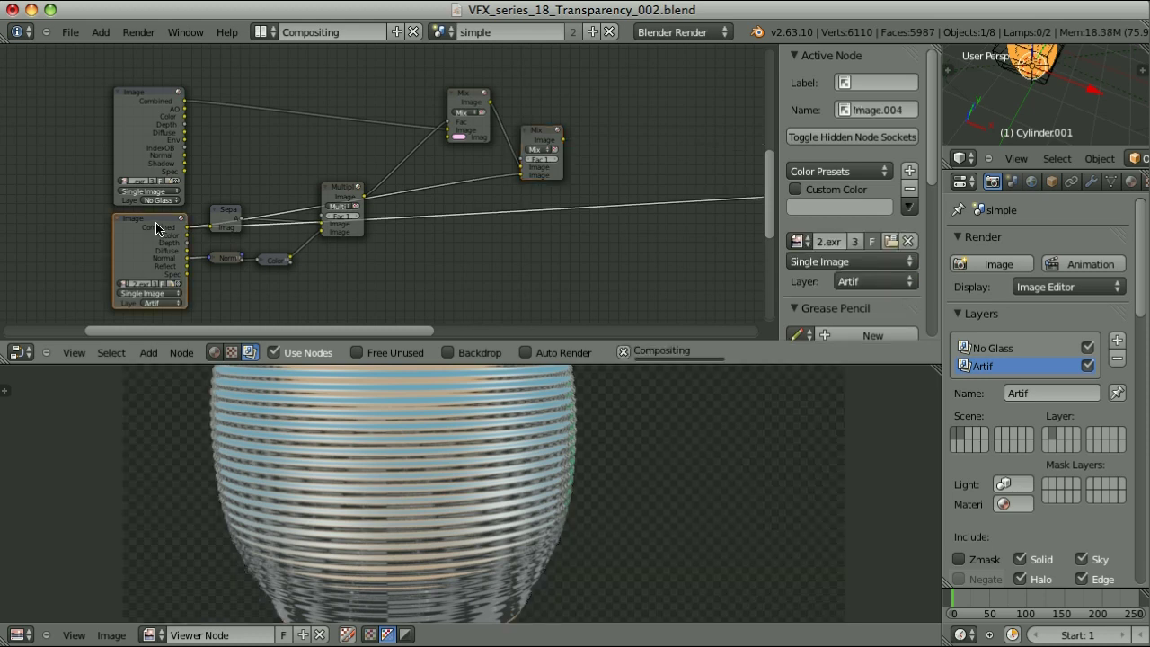
ctrl+shift+click(544, 137)
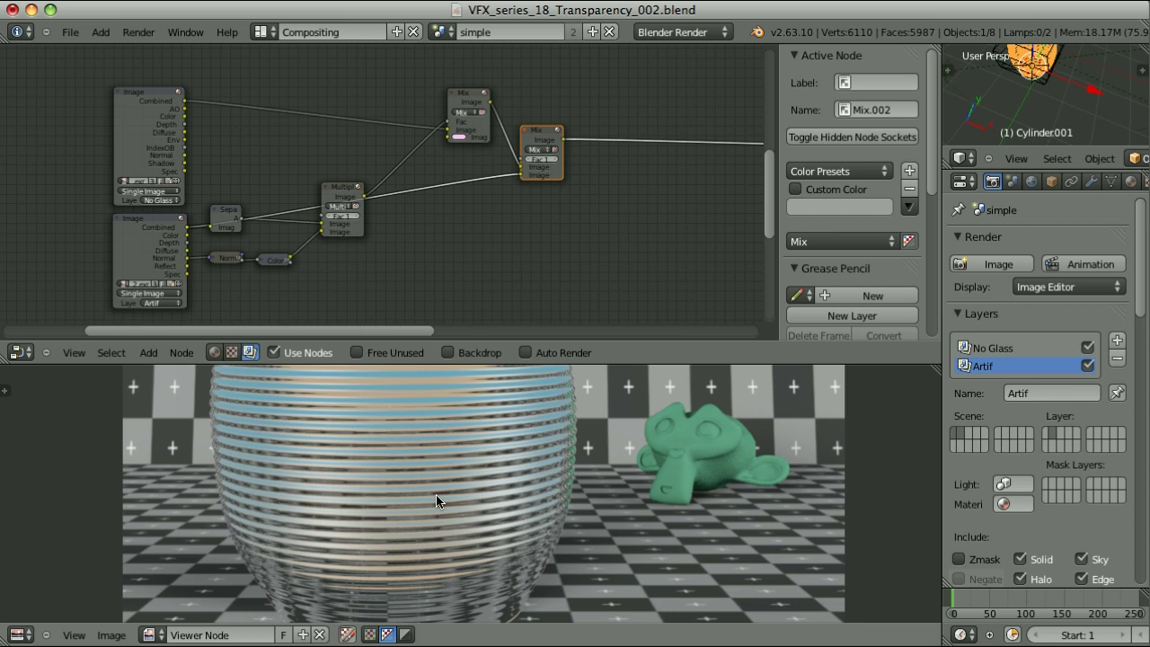
Change the duplicated Mix node's blend mode to Add.
scroll(549, 241, up, 5)
middle_drag(605, 213, 429, 240)
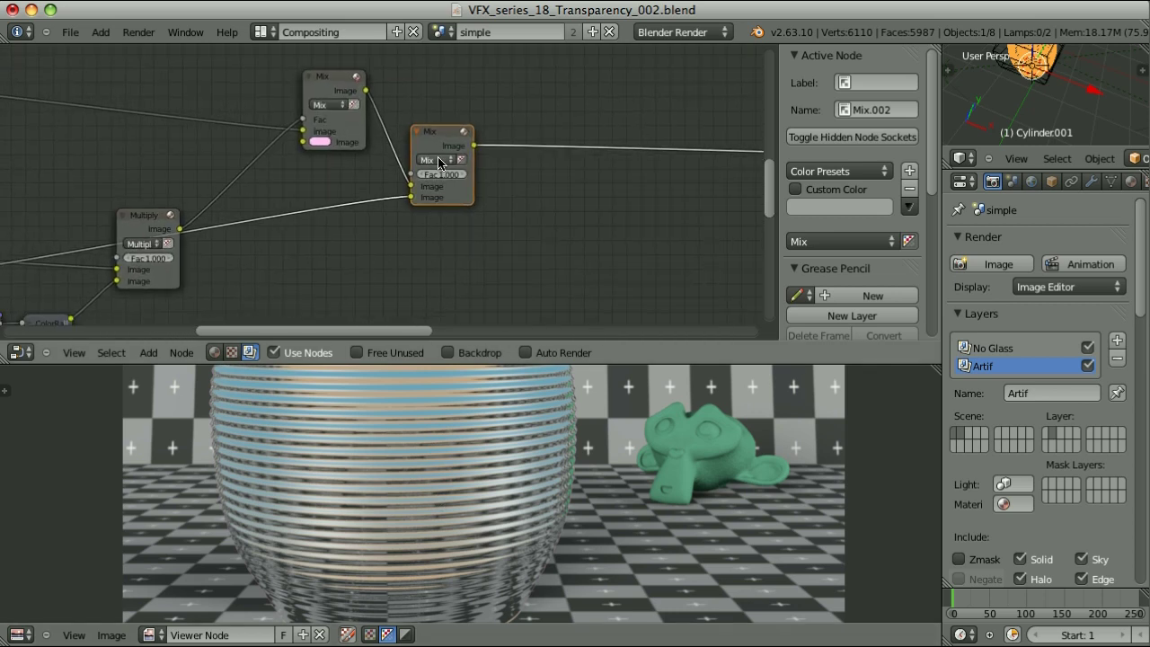
click(438, 159)
click(437, 184)
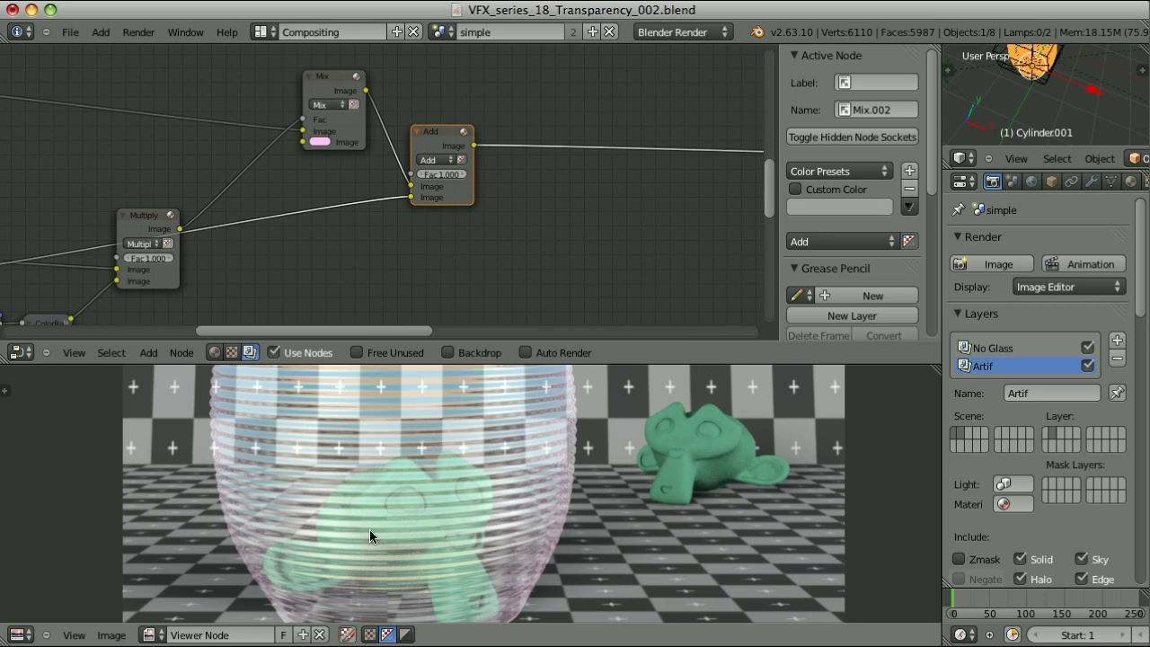
Duplicate the ColorRamp below the original, keep it fed by the Normal node, and compare both ramps in the viewer.
middle_drag(238, 281, 464, 176)
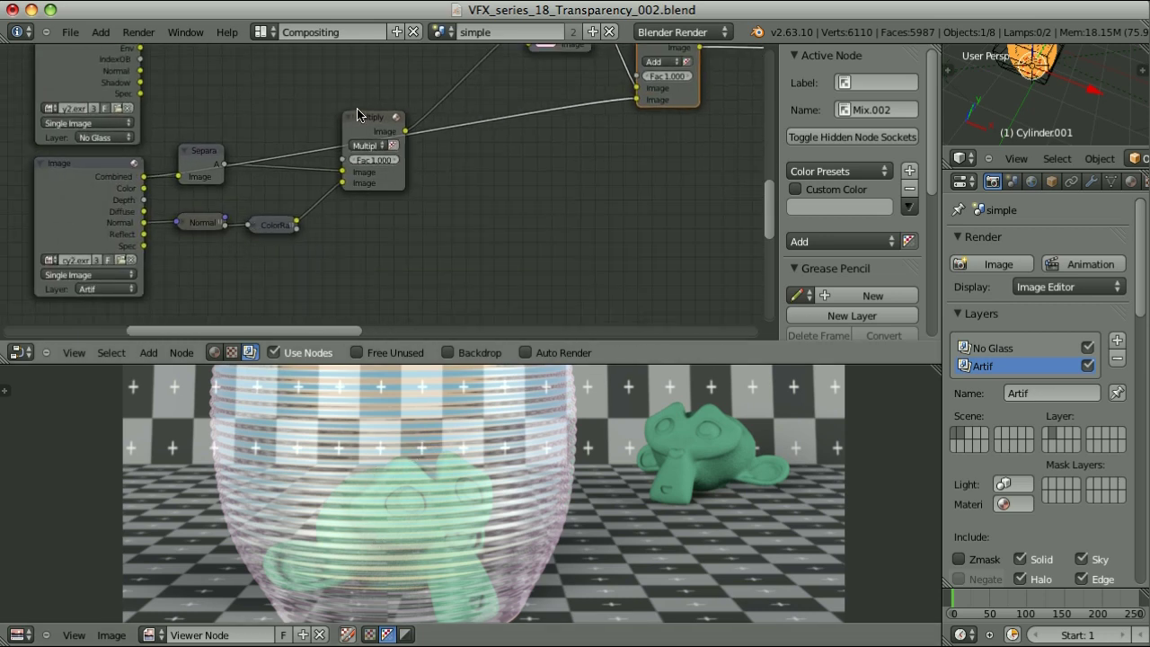
ctrl+shift+click(358, 120)
click(272, 228)
middle_drag(297, 232, 406, 208)
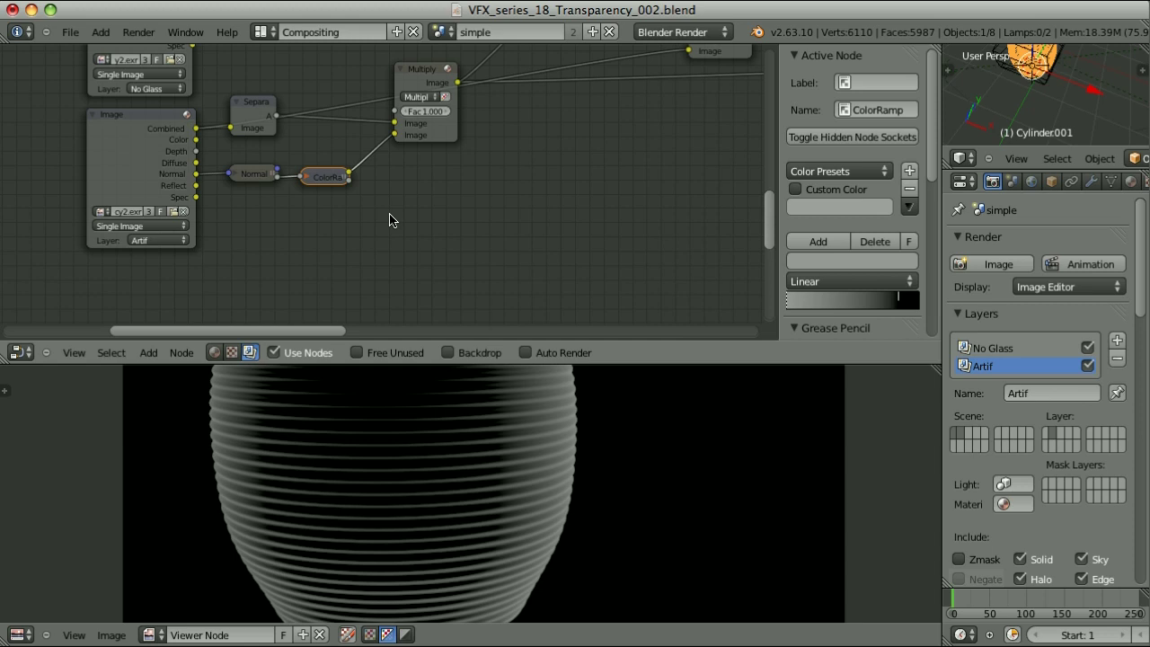
key(shift+d)
click(392, 259)
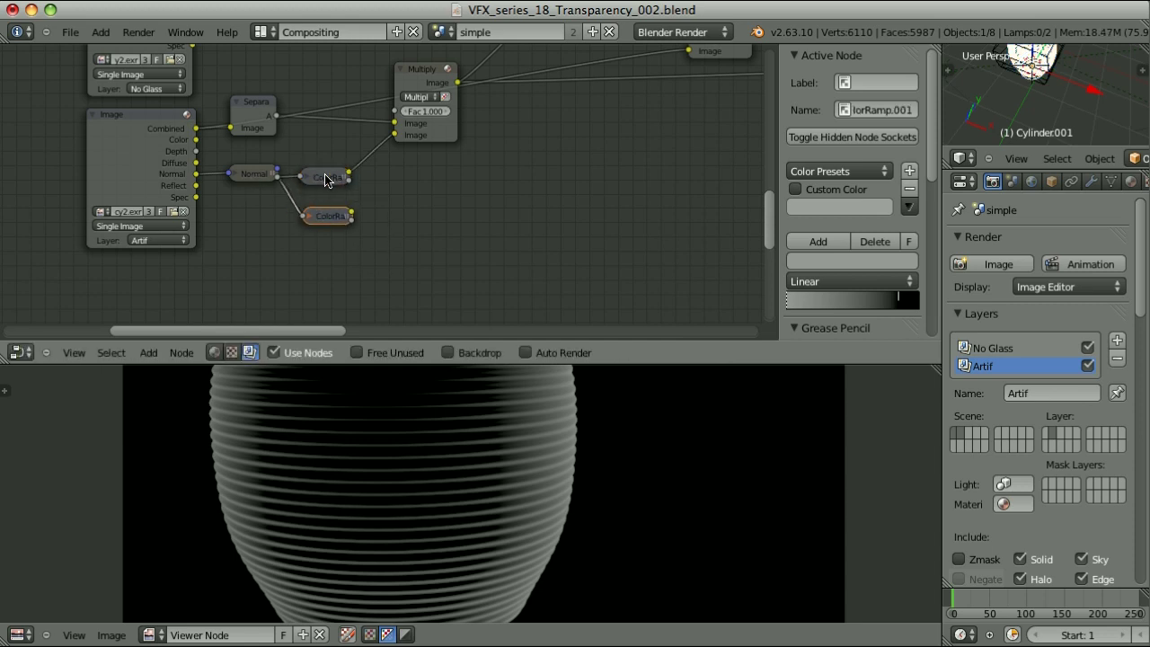
ctrl+shift+click(332, 219)
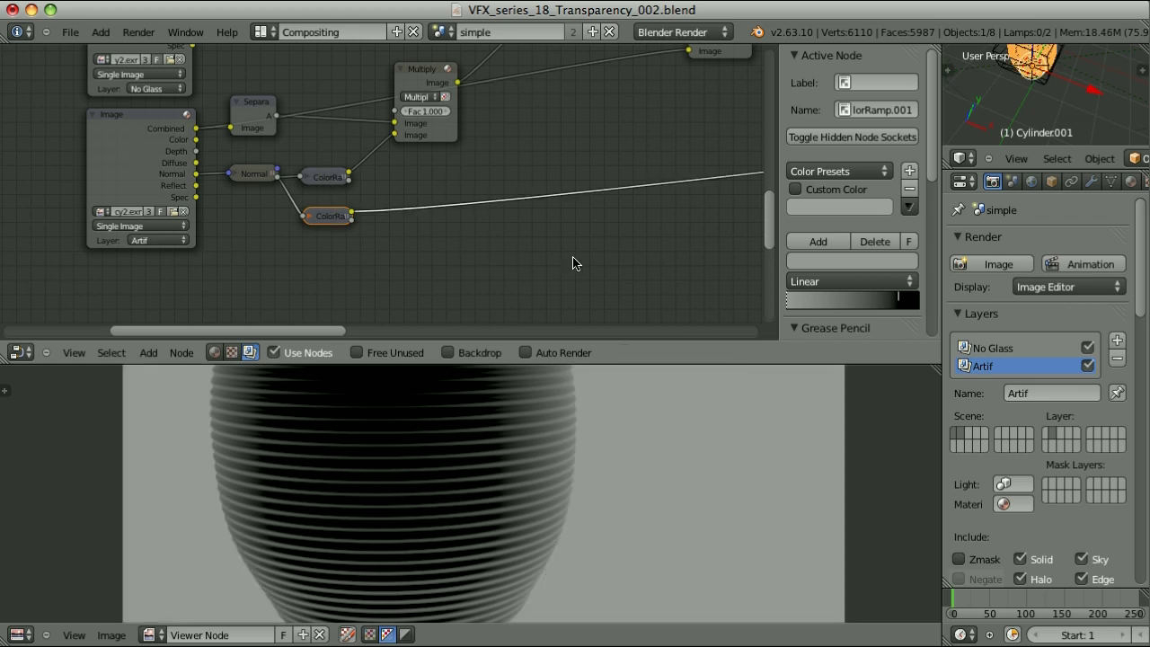
ctrl+shift+click(324, 176)
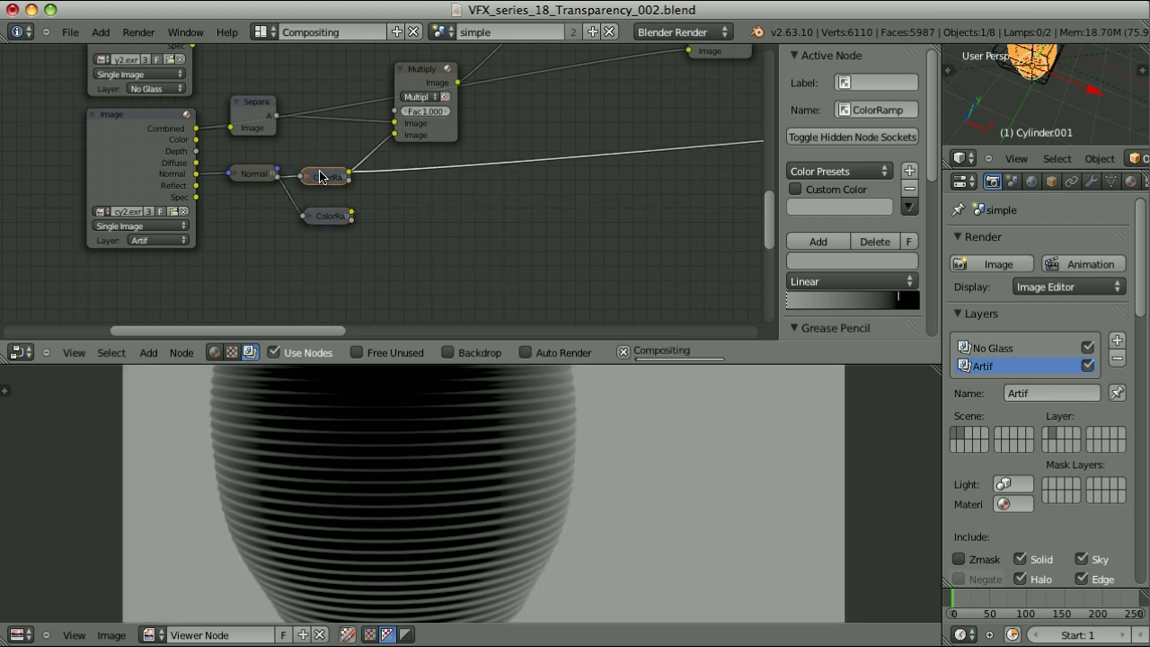
ctrl+shift+click(332, 219)
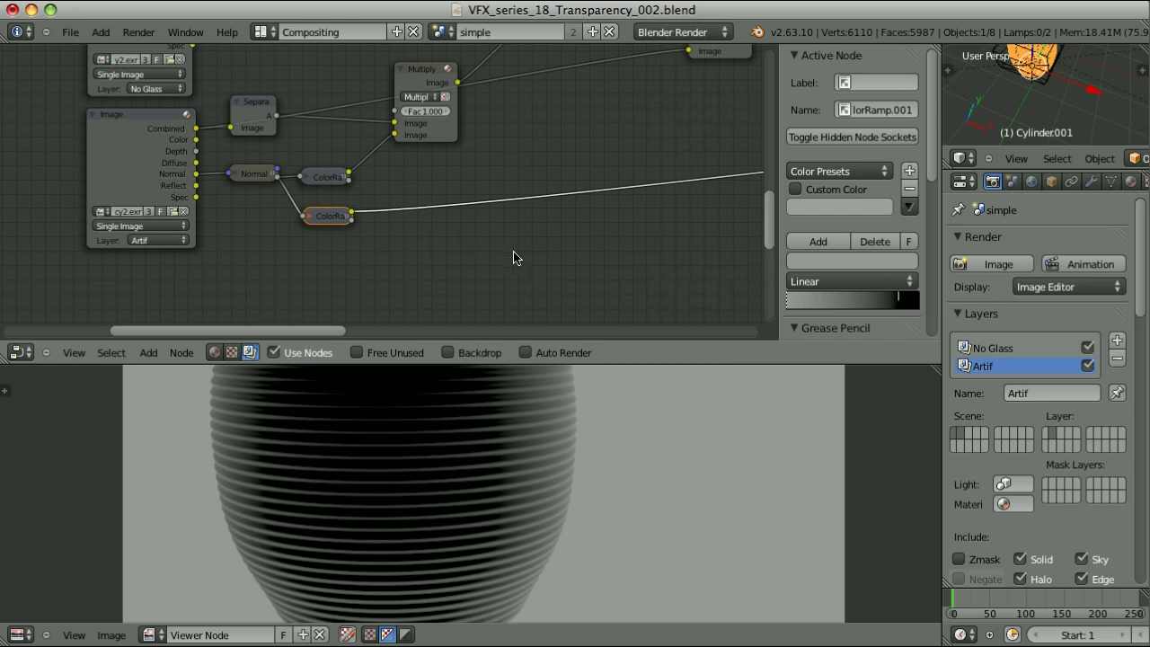
Move the second ColorRamp's black stop slightly toward the end and darken its light gray stop to about 0.091.
drag(898, 305, 902, 304)
click(787, 300)
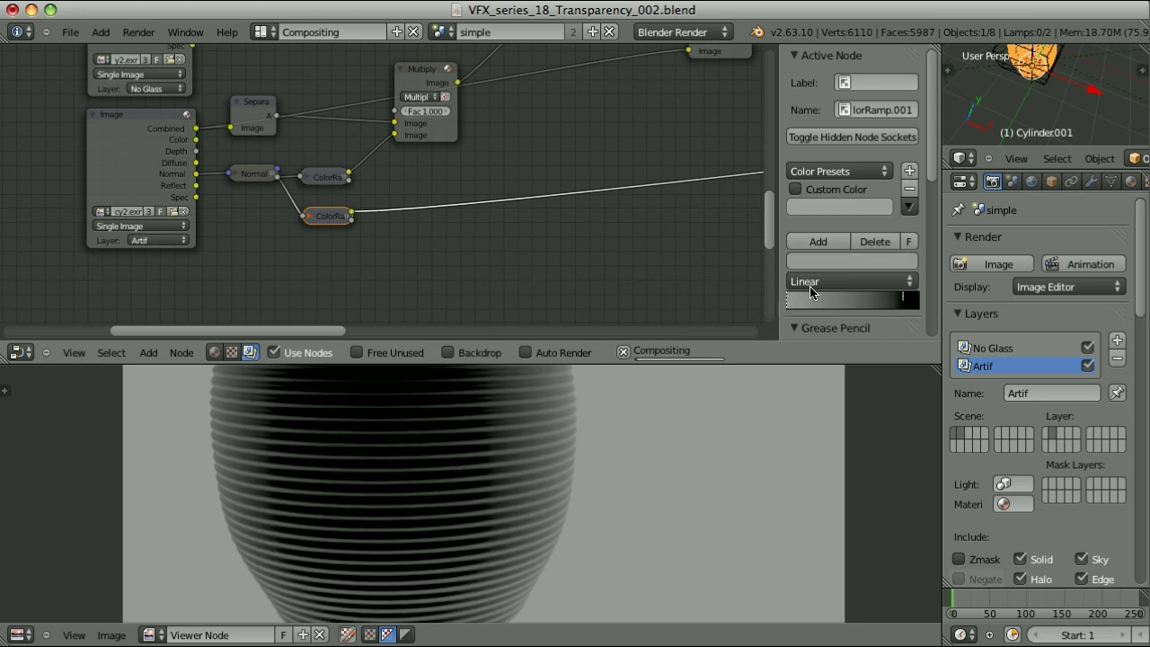
click(827, 260)
drag(941, 338, 941, 412)
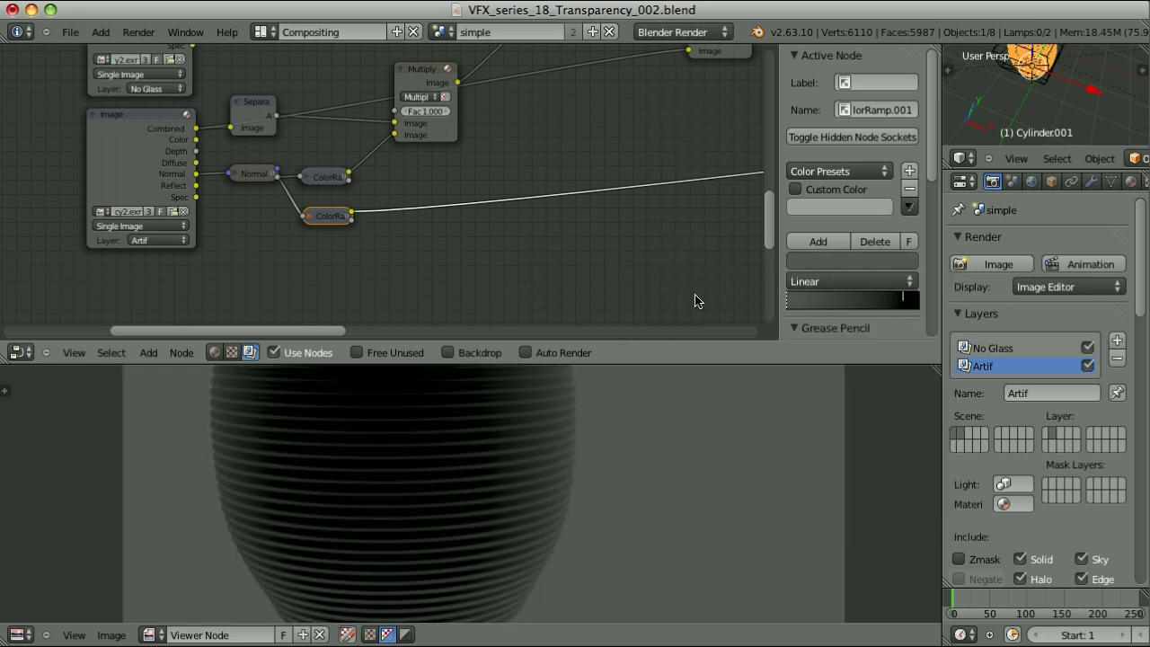
Connect the second ColorRamp's output to the Add node's Fac input and send the Add node to the viewer.
scroll(560, 150, down, 3)
middle_drag(561, 144, 468, 208)
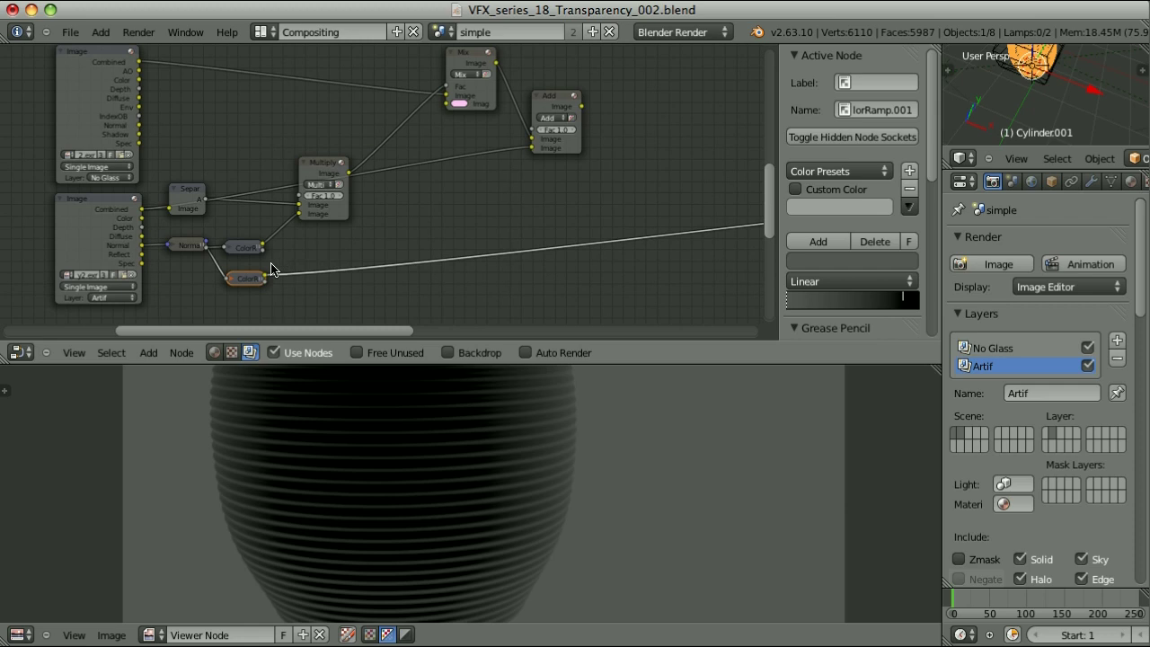
drag(267, 275, 532, 130)
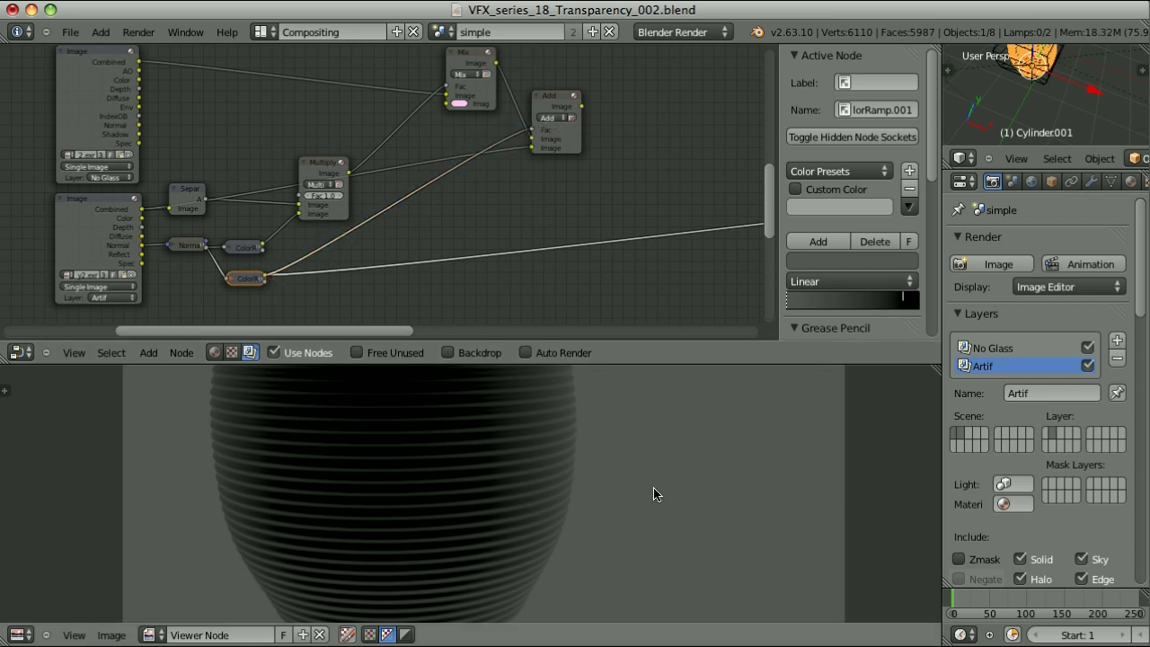
scroll(649, 210, up, 4)
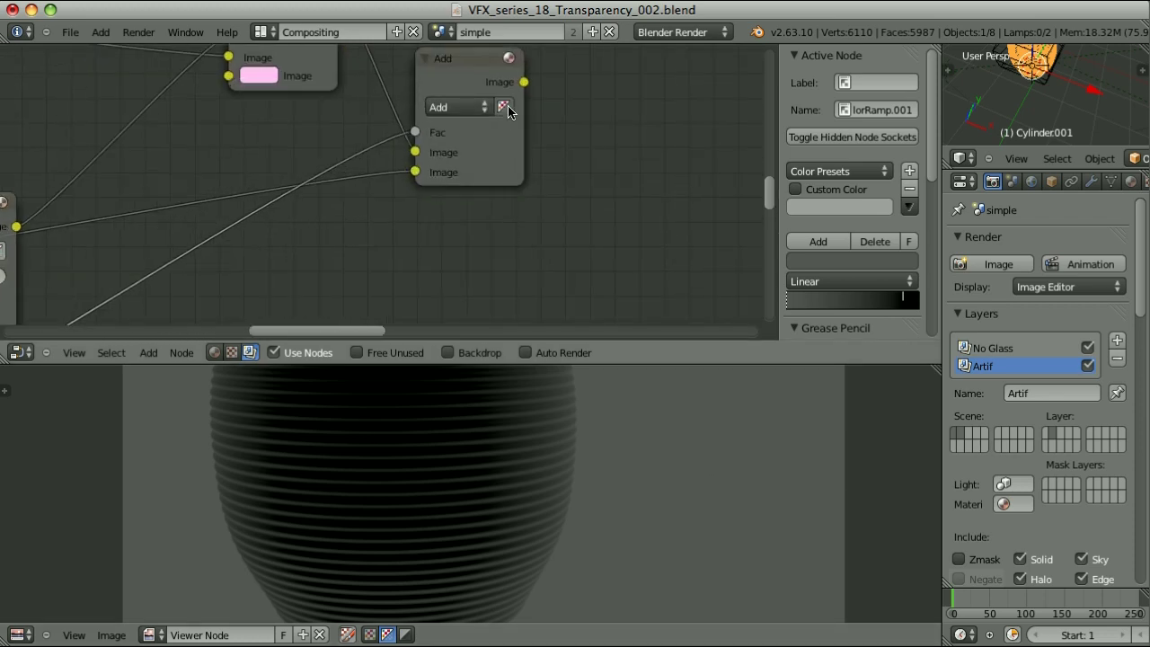
ctrl+shift+click(461, 67)
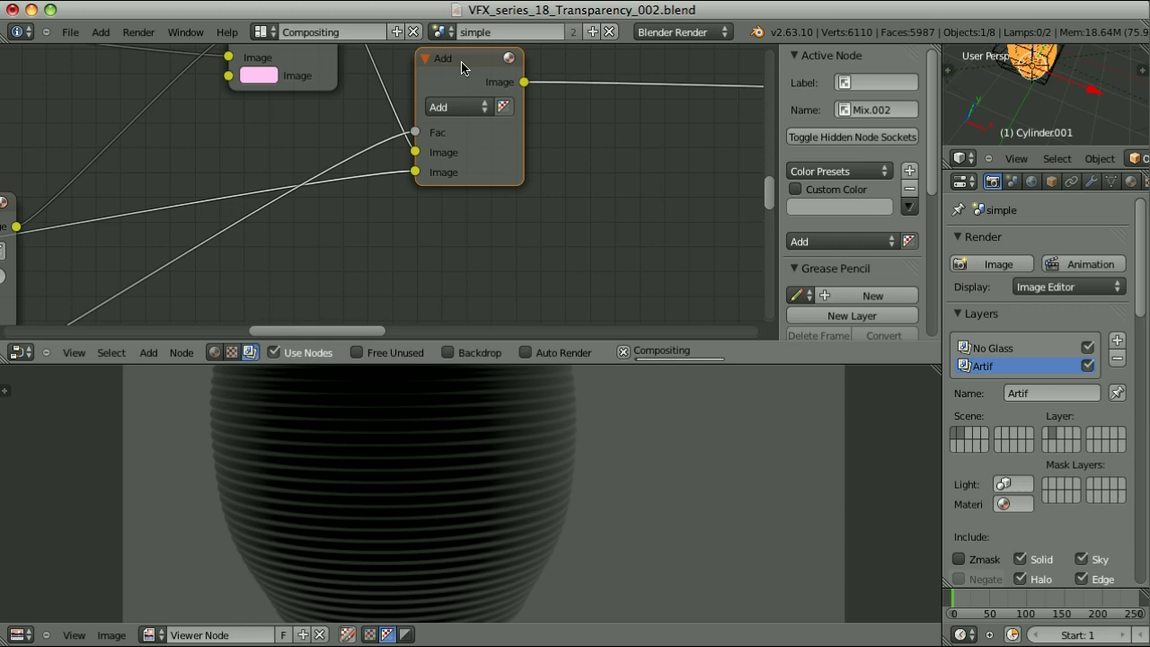
Brighten the second ColorRamp's dark gray stop to RGB 0.841 to strengthen the reflections at the glass edges.
scroll(365, 224, down, 7)
middle_drag(290, 227, 518, 107)
click(266, 228)
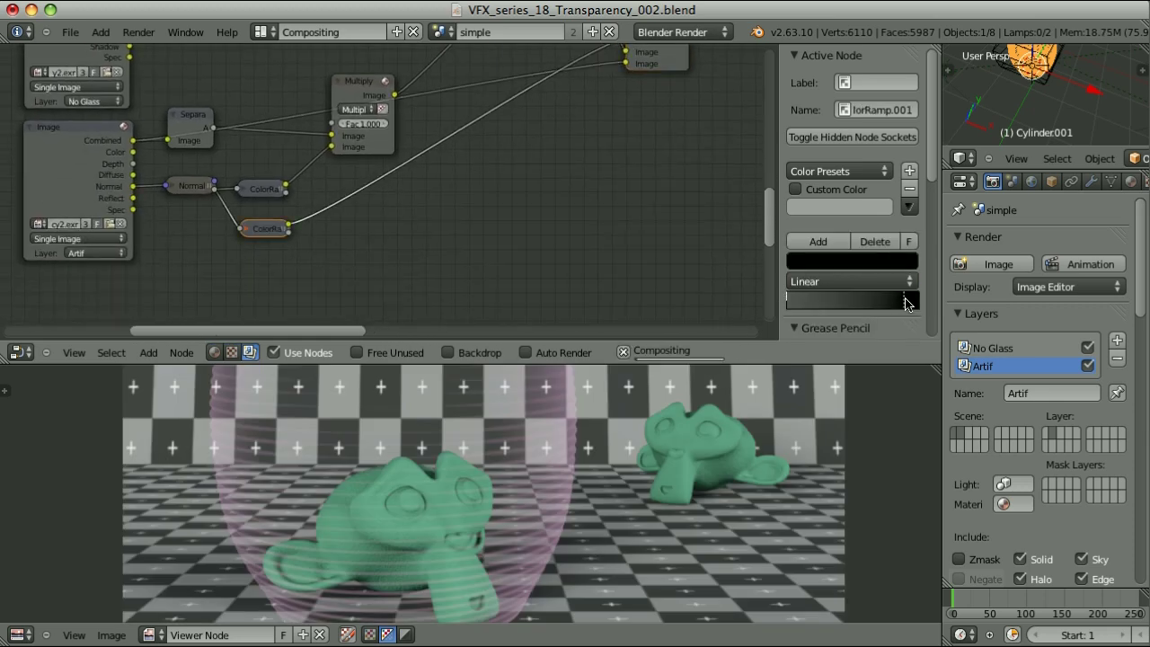
click(909, 303)
click(852, 261)
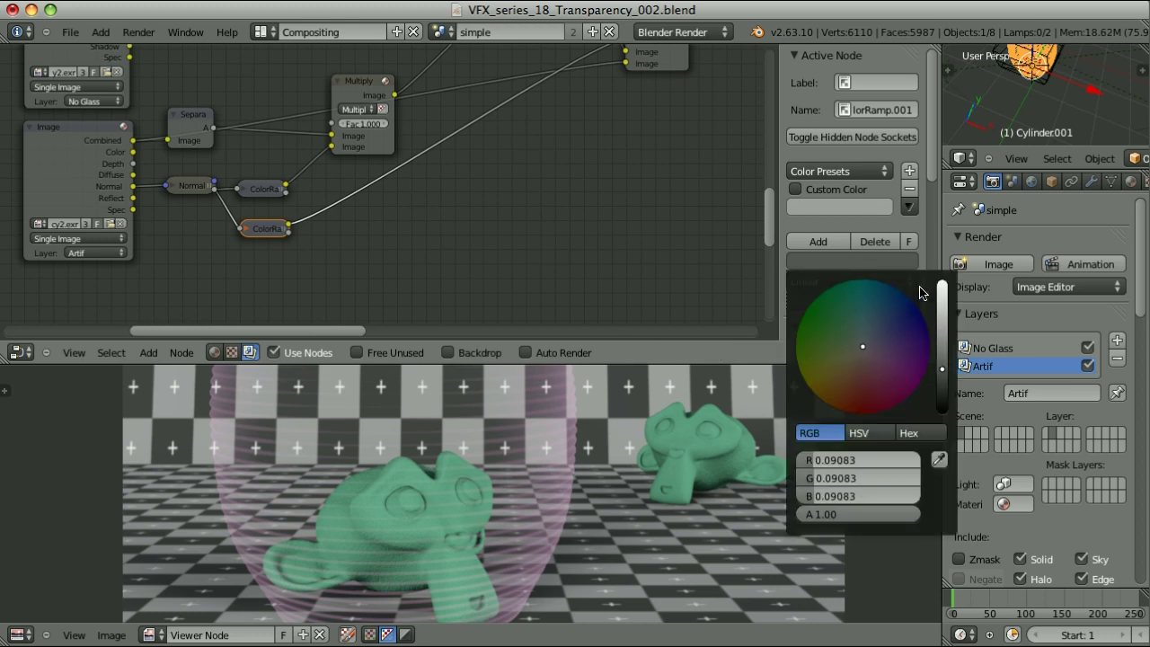
drag(945, 352, 941, 289)
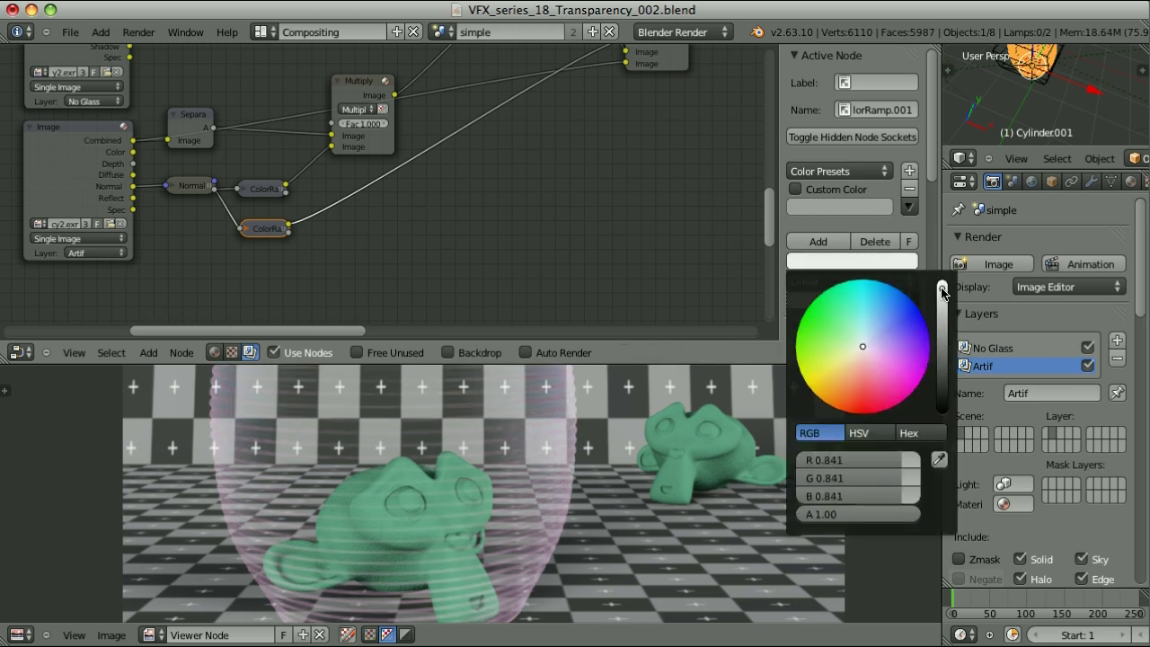
click(911, 302)
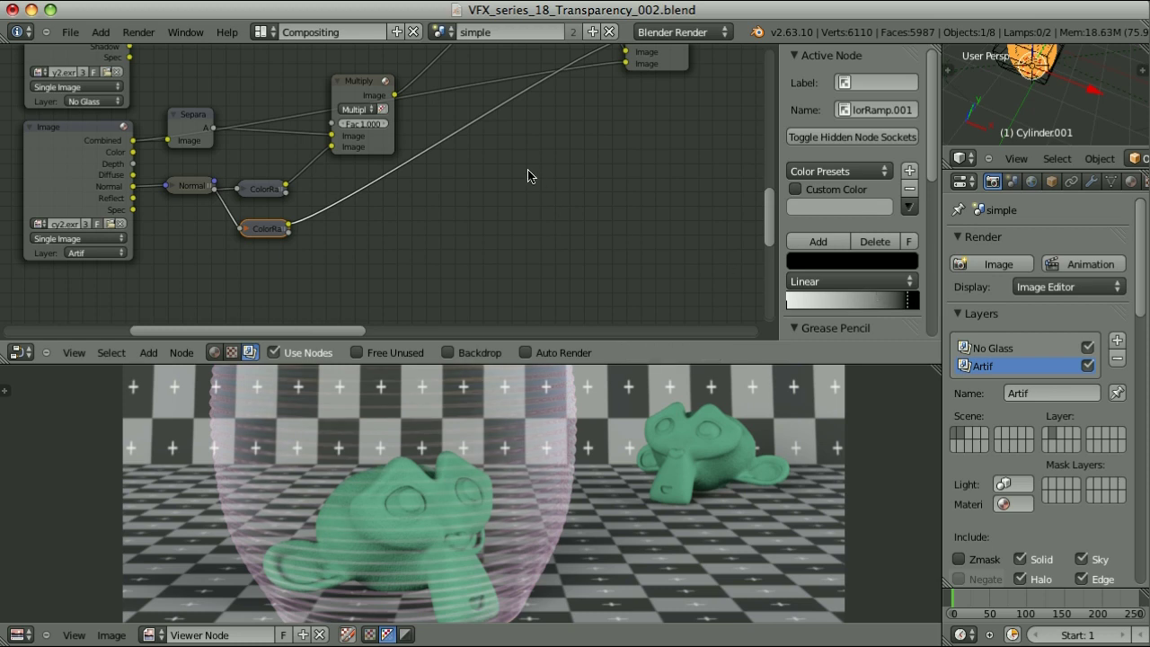
Align the pink Mix and Add nodes in one vertical column by scaling their spacing to 0 along X, and reposition them.
scroll(527, 173, down, 6)
middle_drag(526, 168, 467, 239)
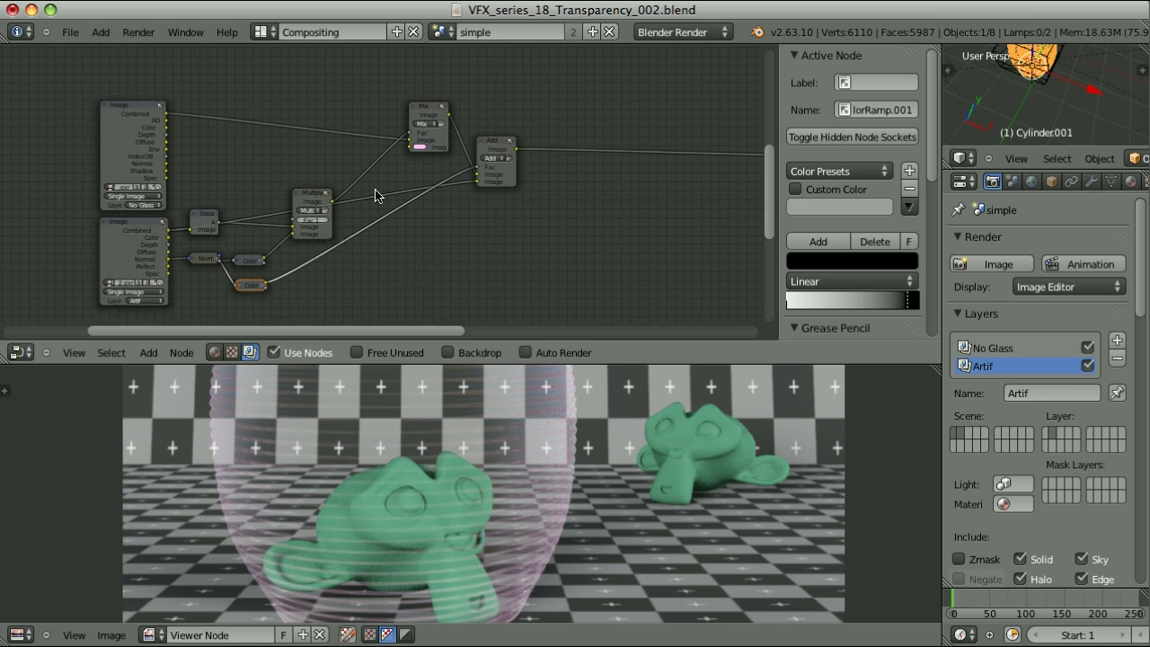
drag(385, 77, 526, 245)
key(r)
click(575, 234)
key(s)
key(x)
key(0)
key(Return)
key(g)
click(590, 209)
Collapse the Multiply node and move it closer to the ColorRamp nodes.
scroll(431, 202, up, 6)
click(269, 203)
key(h)
drag(269, 205, 264, 255)
scroll(361, 284, down, 2)
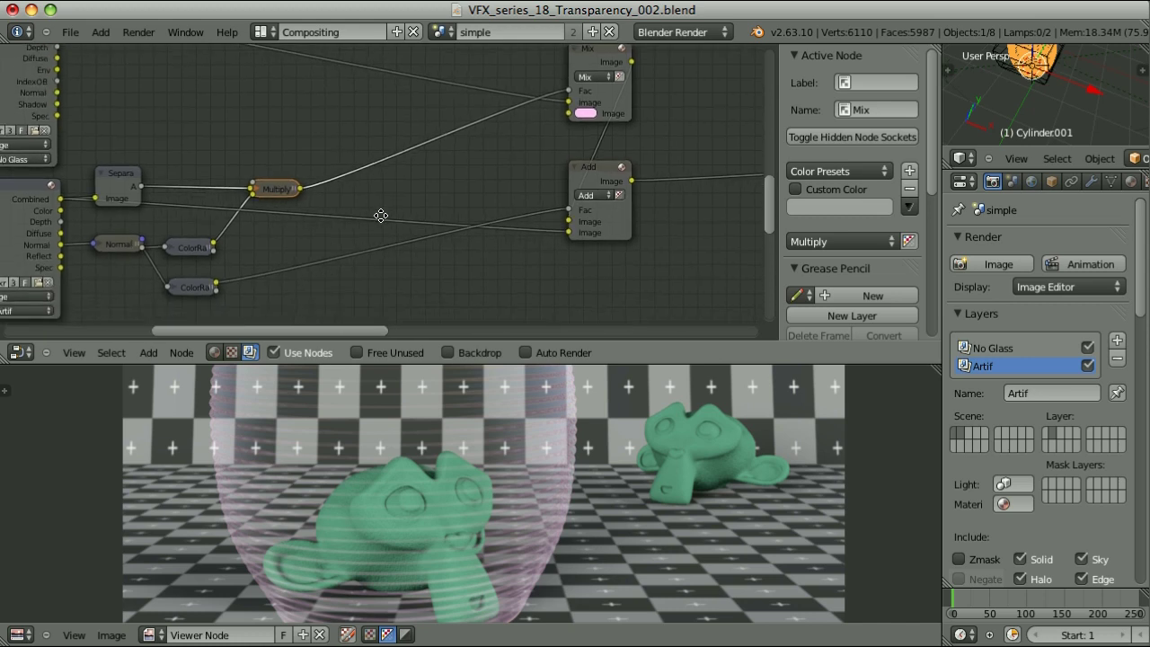
Set the wire curving in the Node Editor theme preferences to 0 for straight connections.
key(ctrl+alt+u)
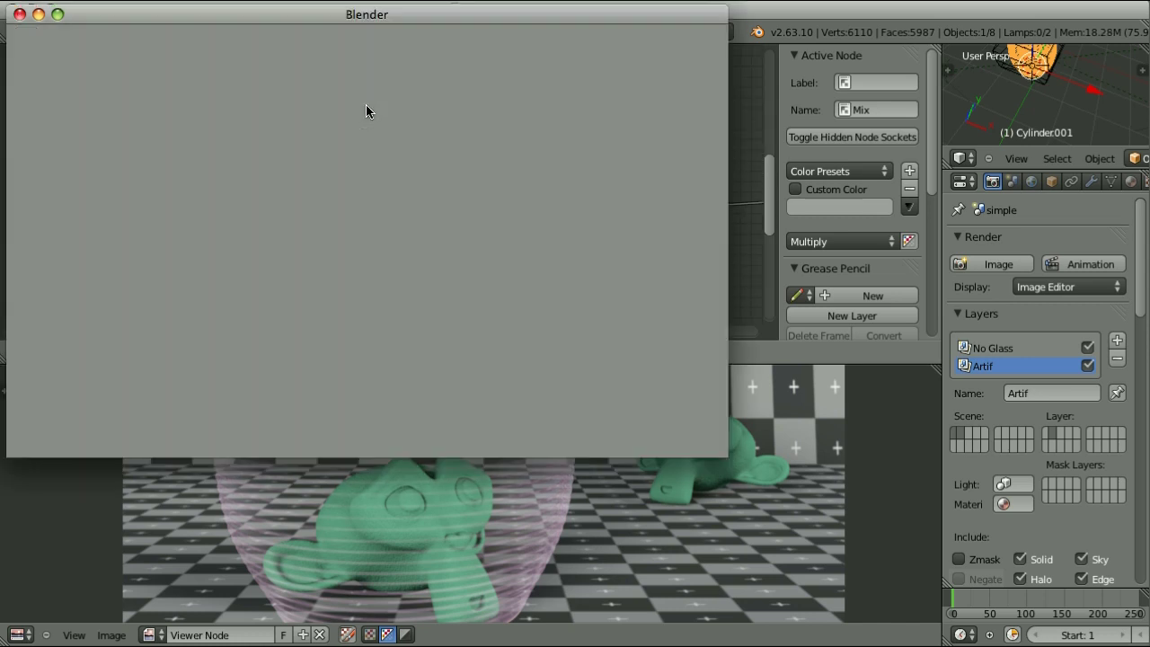
click(450, 40)
click(347, 213)
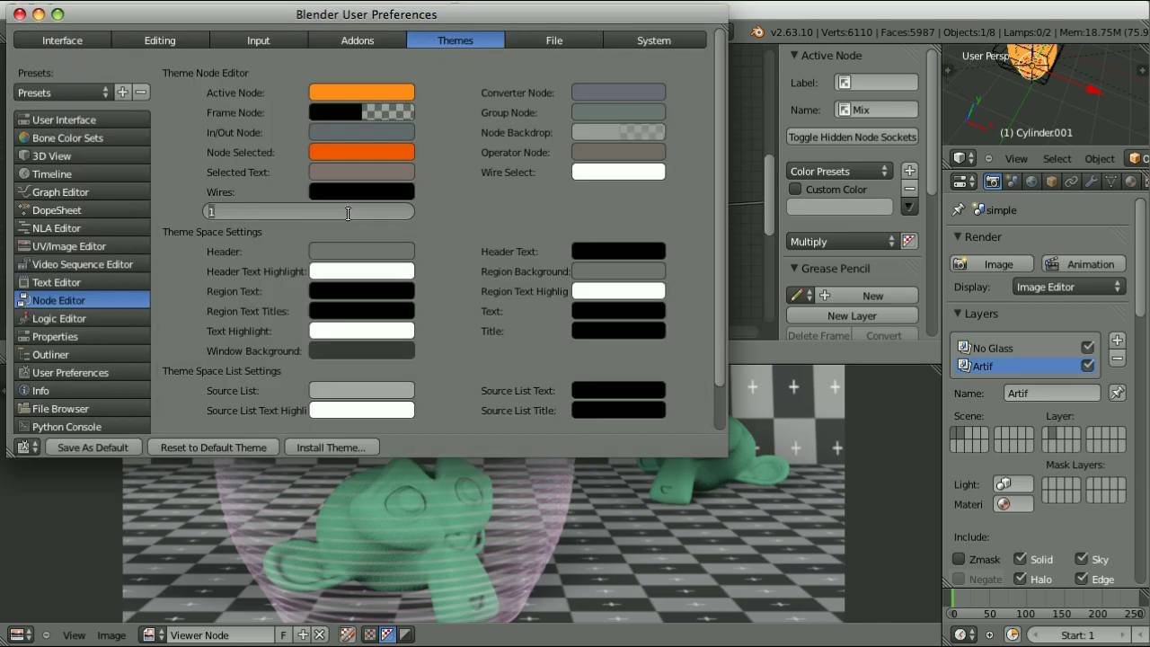
text(0)
key(Return)
Place the No Glass wire's reroute point above the pink Mix node, and collapse the Mix and Add nodes and move them down.
key(g)
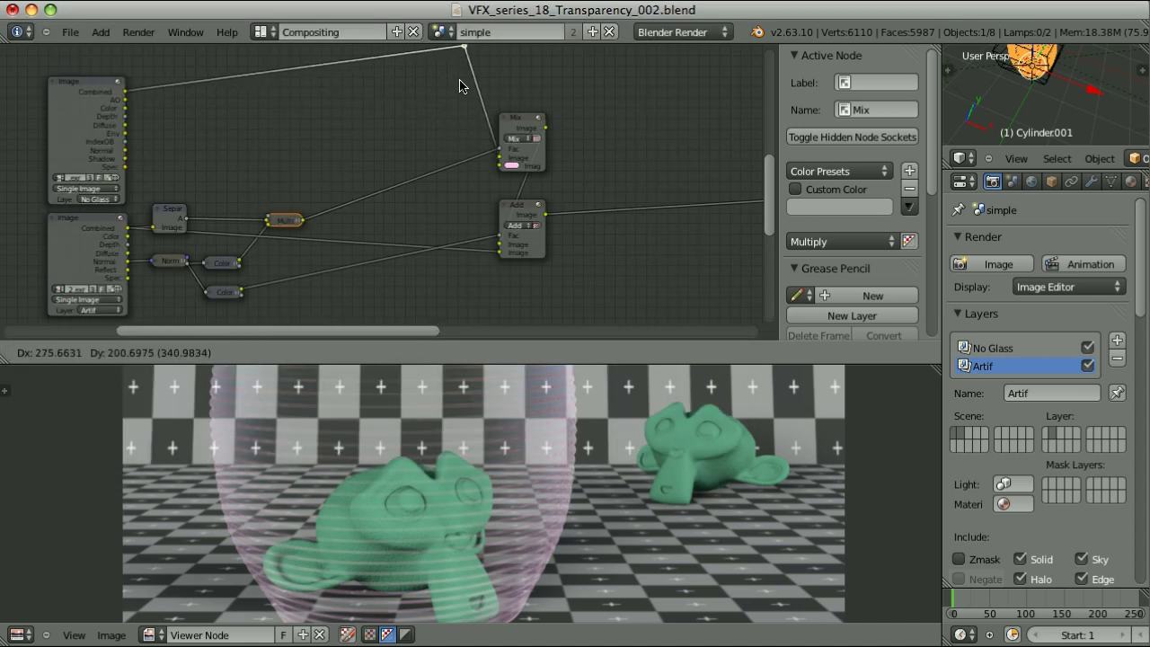
click(496, 131)
key(b)
drag(477, 111, 553, 260)
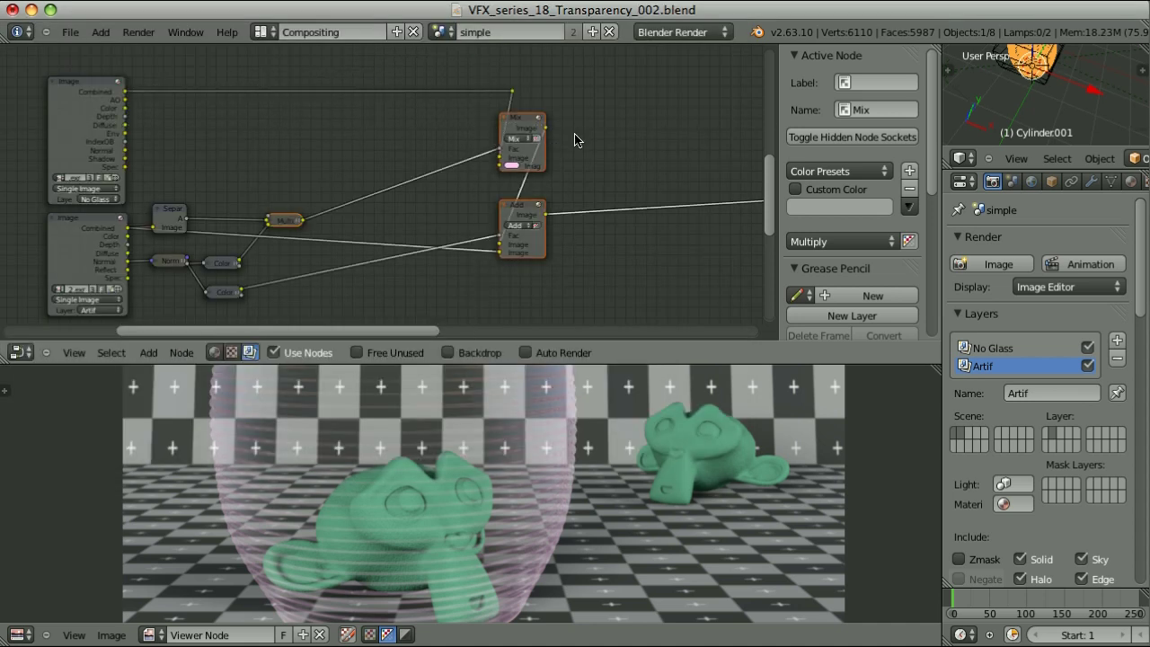
key(g)
click(578, 197)
key(h)
key(g)
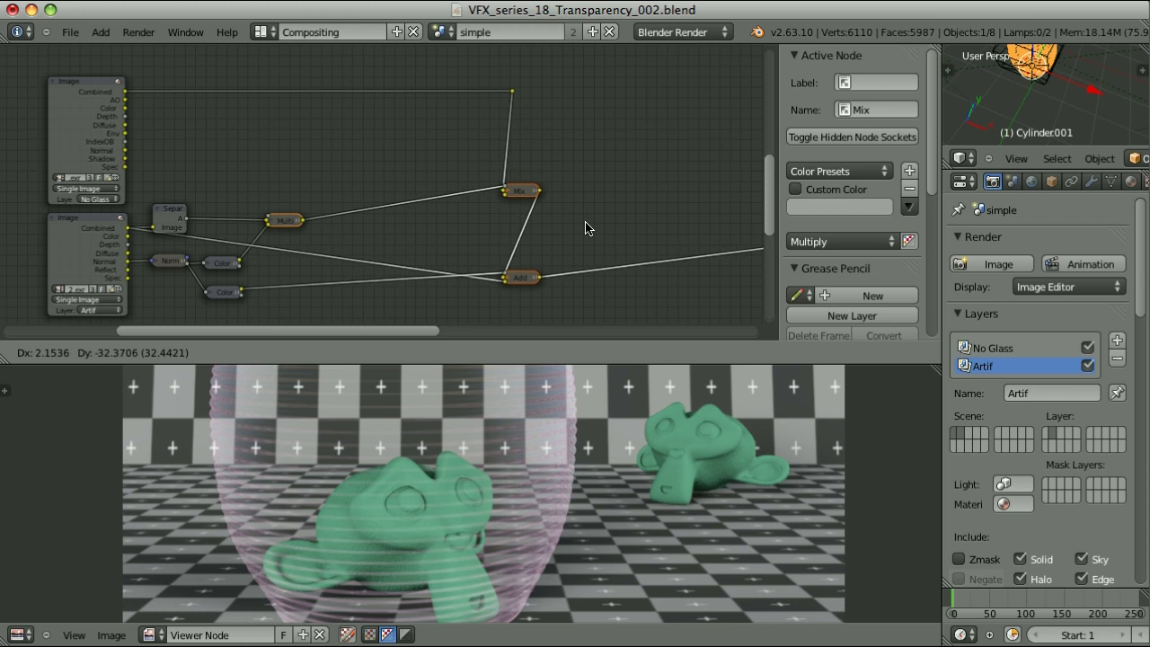
click(587, 225)
Insert a reroute point on the wire from Multiply to the pink Mix node and place it near the Mix inputs.
click(276, 223)
shift+drag(378, 213, 393, 225)
key(g)
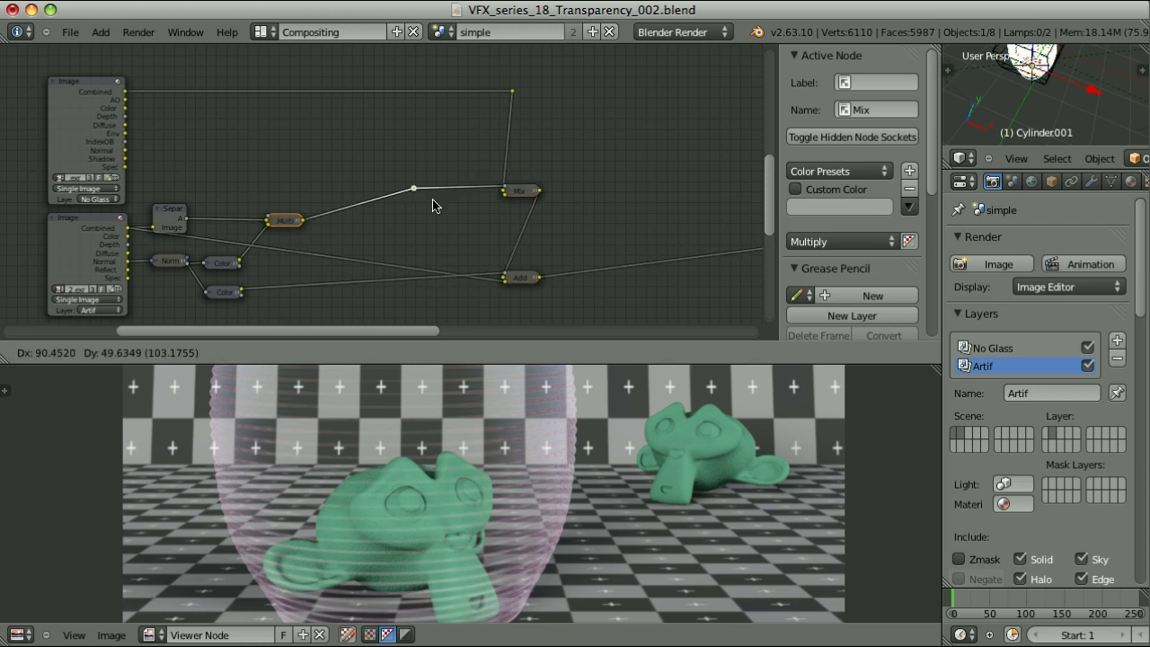
click(494, 197)
Expand the pink Mix node, add an RGB input node and place it between the Multiply and Mix nodes.
scroll(586, 245, up, 7)
middle_drag(605, 240, 507, 181)
click(520, 138)
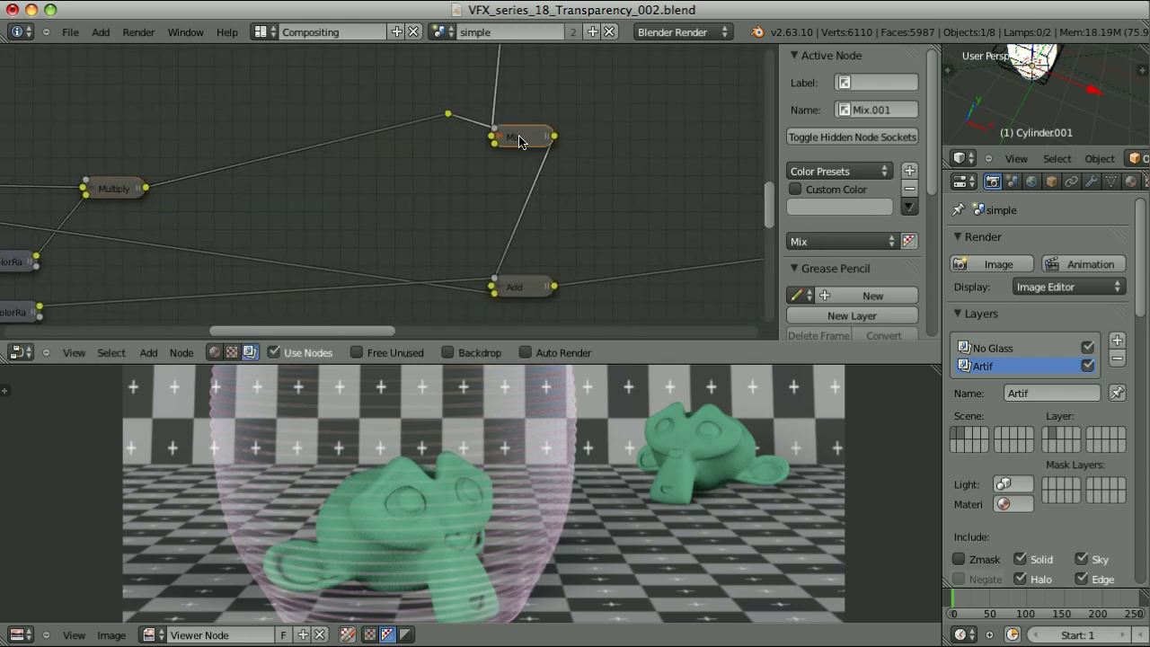
key(h)
key(shift+a)
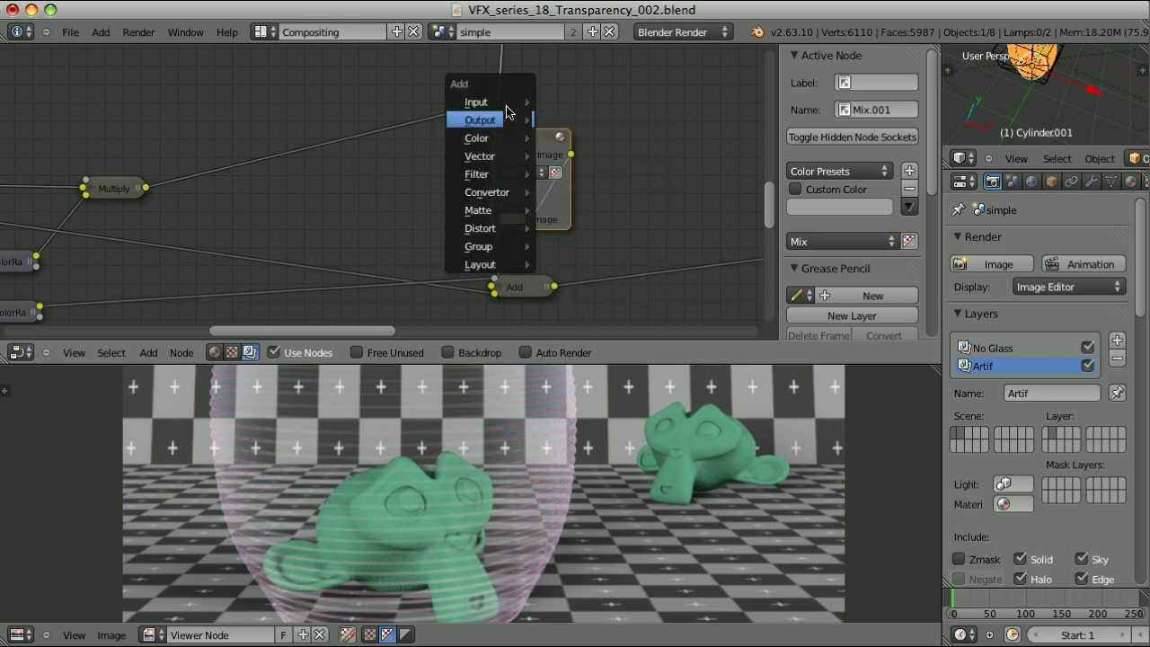
mouse_move(490, 101)
click(564, 173)
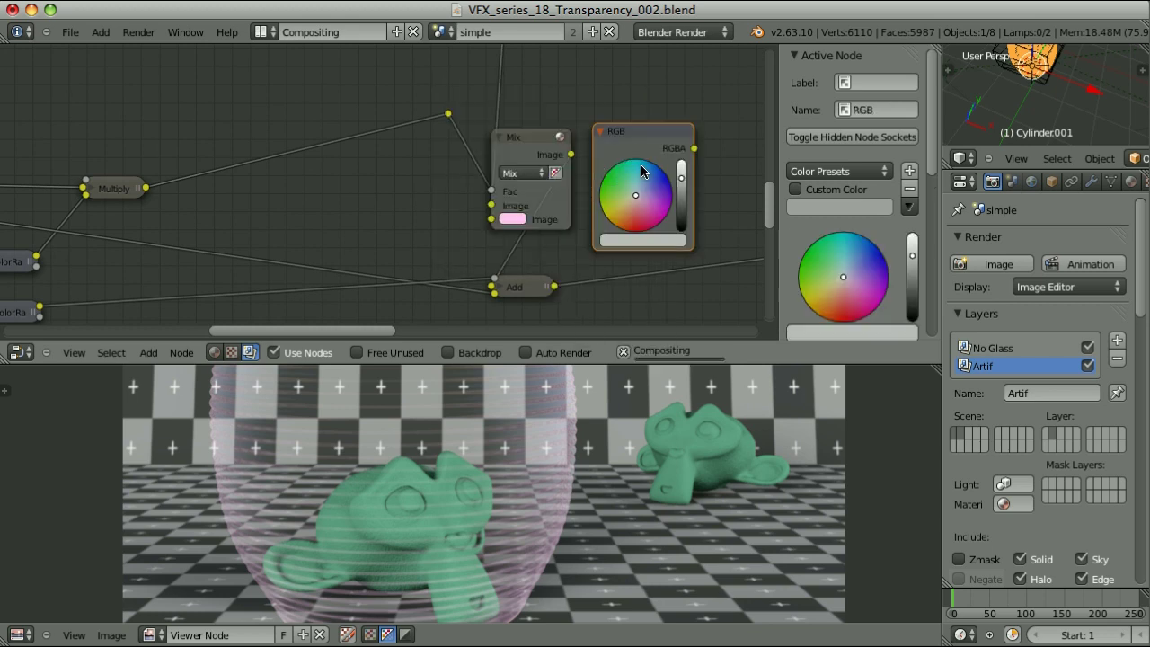
click(355, 147)
Copy the Mix node's pink color into the RGB node, connect RGBA to the second Image input, and collapse the Mix node.
key(ctrl+c)
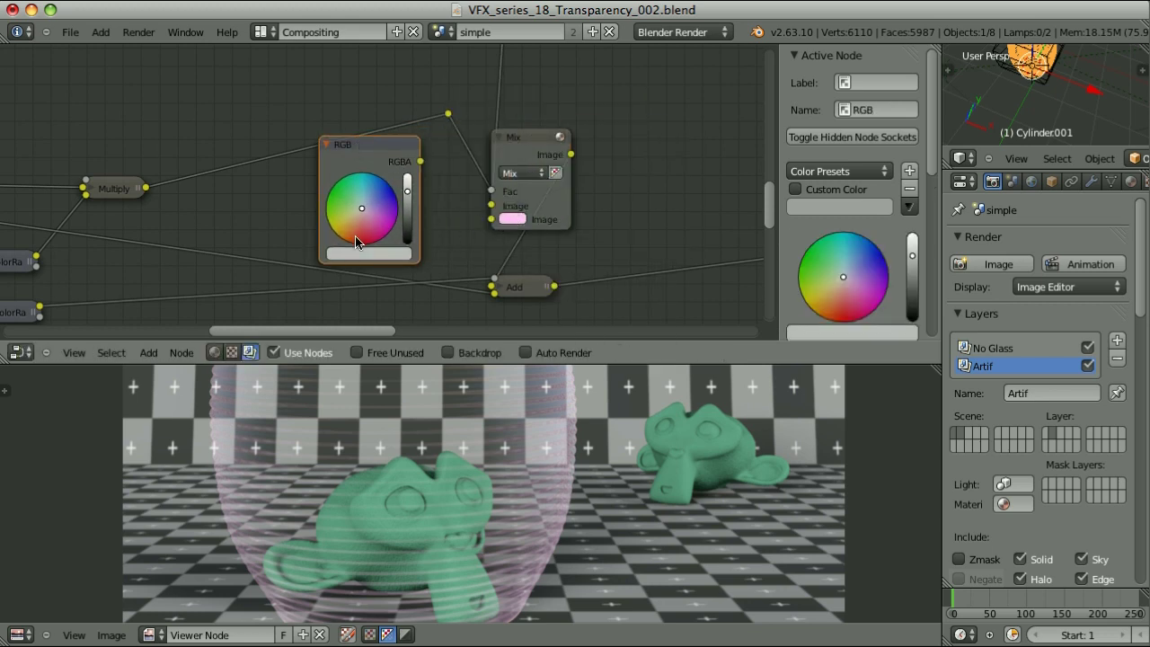
key(ctrl+v)
drag(423, 165, 492, 219)
click(529, 137)
key(h)
Move the RGB node closer to the Mix node and add a second reroute point on the Multiply wire, level with the existing one.
drag(372, 147, 428, 151)
ctrl+drag(267, 131, 282, 177)
key(g)
click(197, 137)
scroll(505, 216, down, 3)
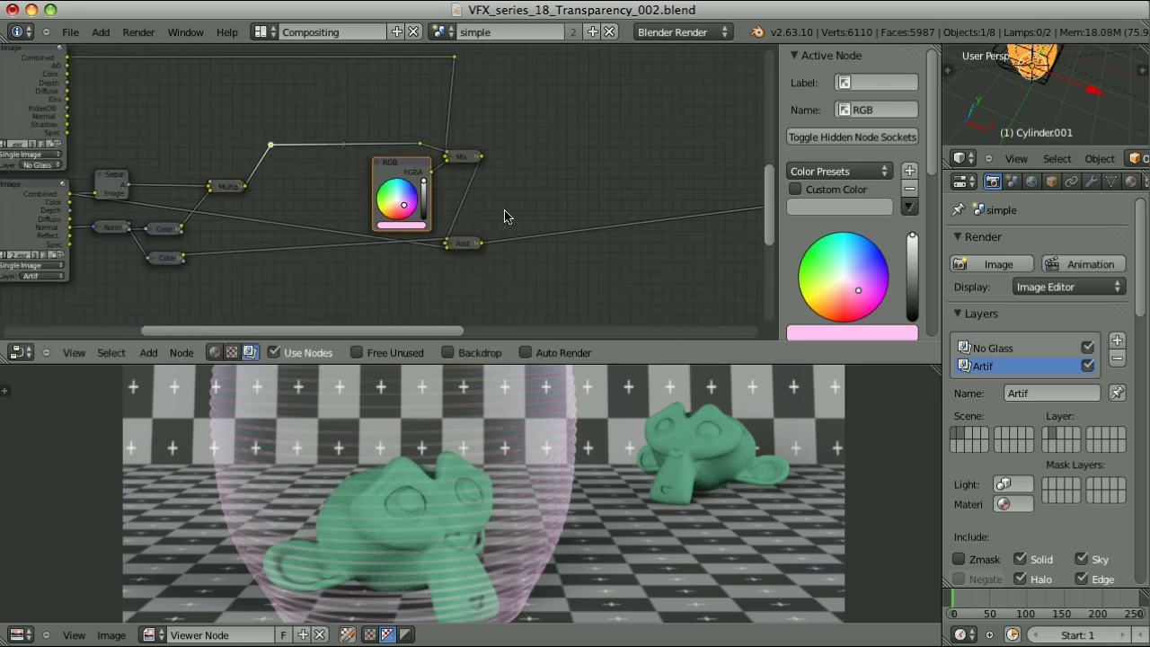
Move the Add node straight down, further below the Mix node.
click(462, 245)
key(g)
key(y)
click(539, 247)
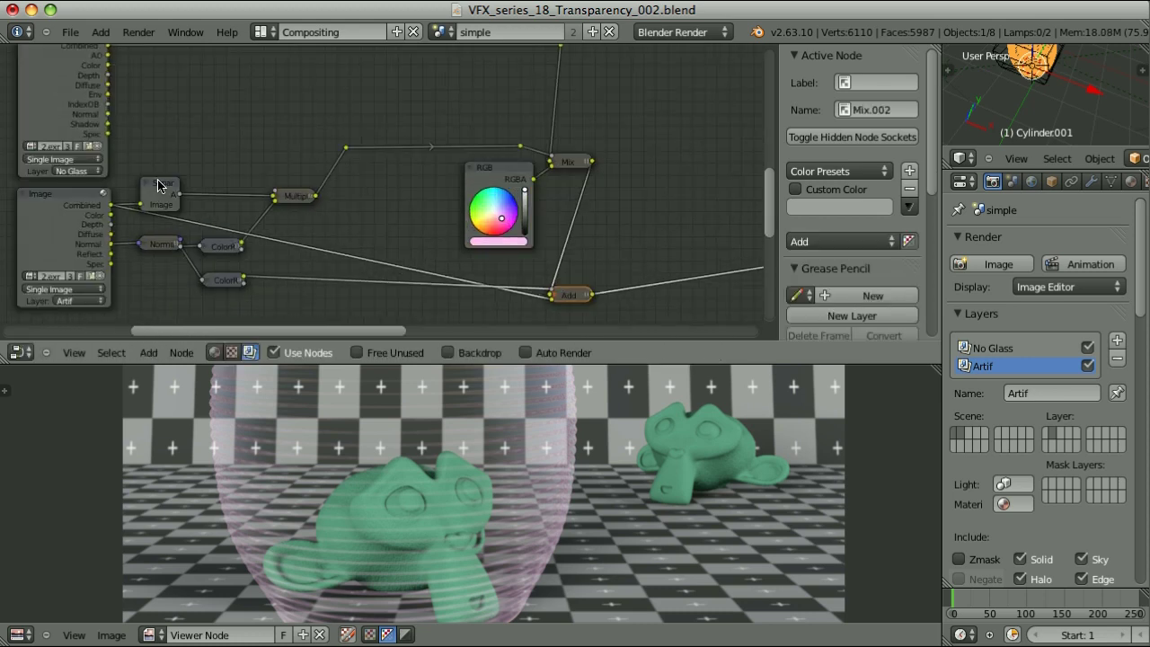
Shift Separate RGBA away from the Artif image, insert a reroute point on the Combined wire, and feed the Add node from it.
click(159, 189)
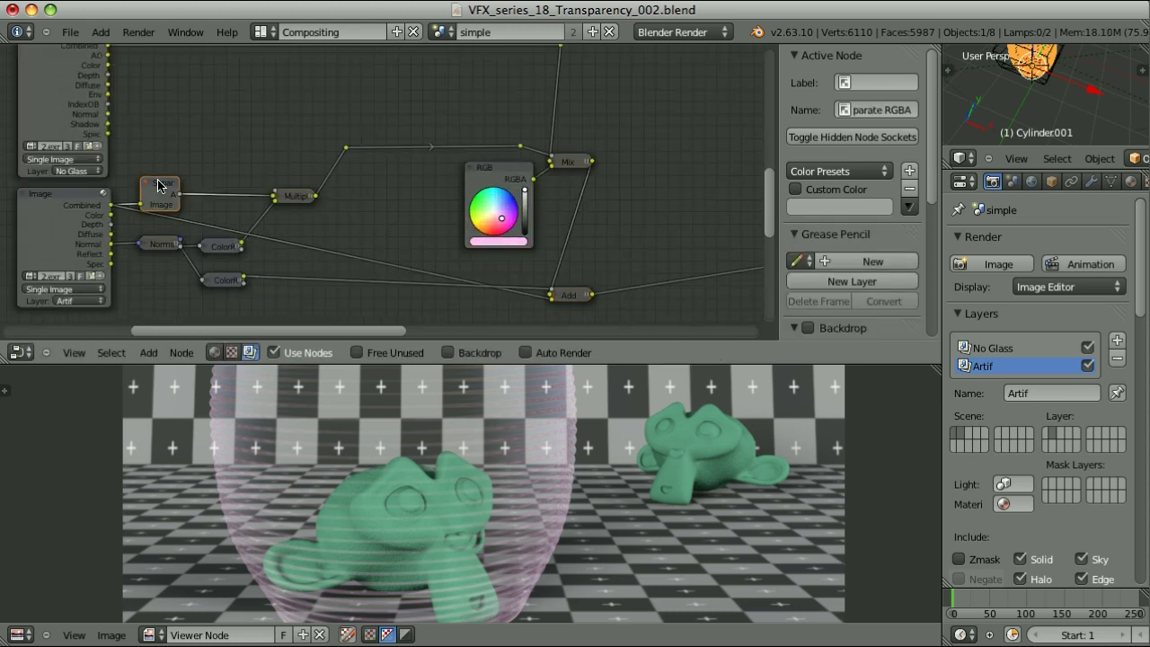
key(g)
click(216, 186)
shift+right_drag(173, 209, 174, 212)
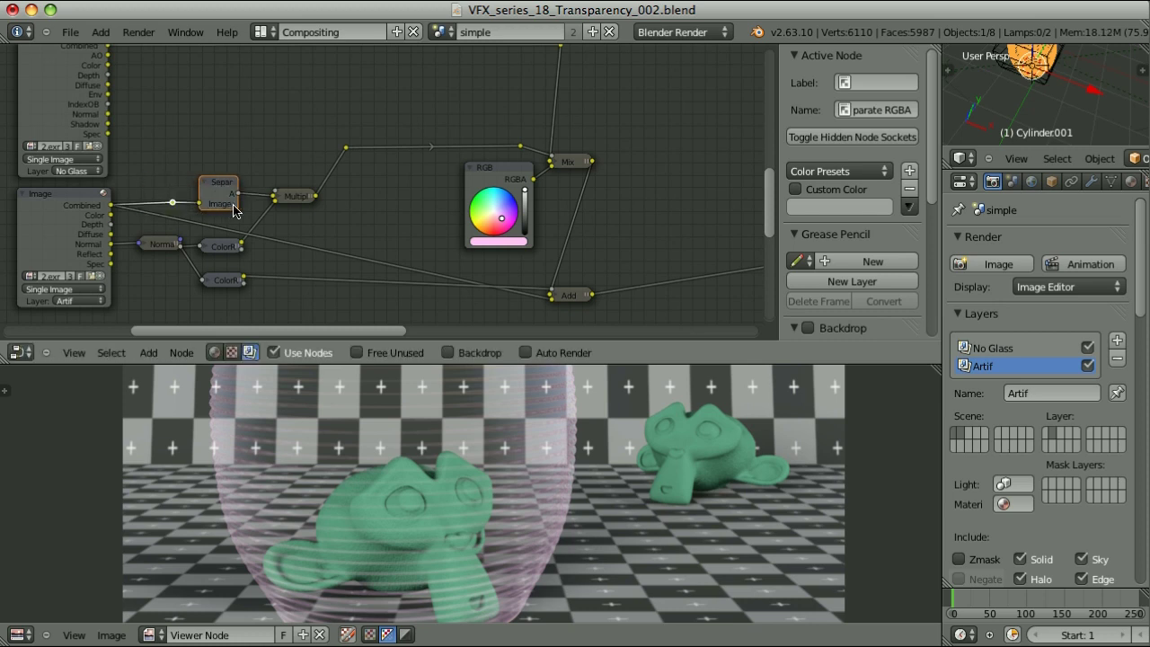
click(549, 301)
drag(550, 300, 551, 302)
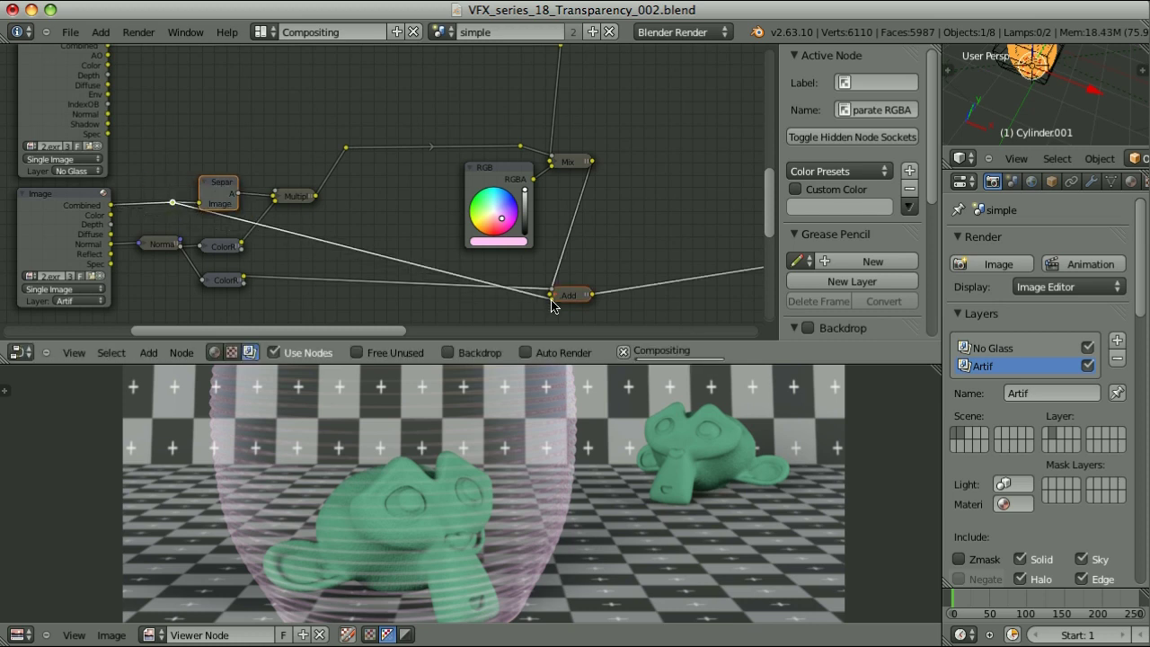
Shift the Multiply, Normal and two ColorRamp nodes further from the Artif image node.
drag(296, 197, 318, 194)
key(b)
drag(130, 231, 243, 289)
key(g)
click(298, 284)
Insert a reroute point on the wire to Add and place it directly below the Combined reroute point.
shift+drag(332, 260, 358, 232)
key(g)
click(187, 287)
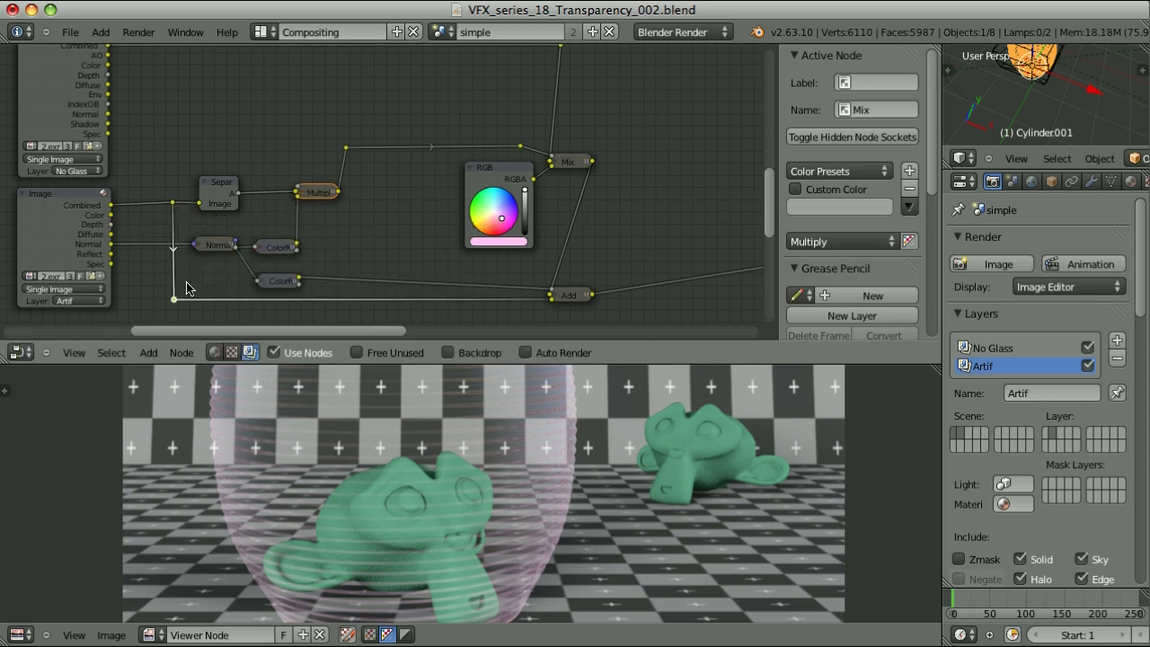
scroll(547, 233, down, 1)
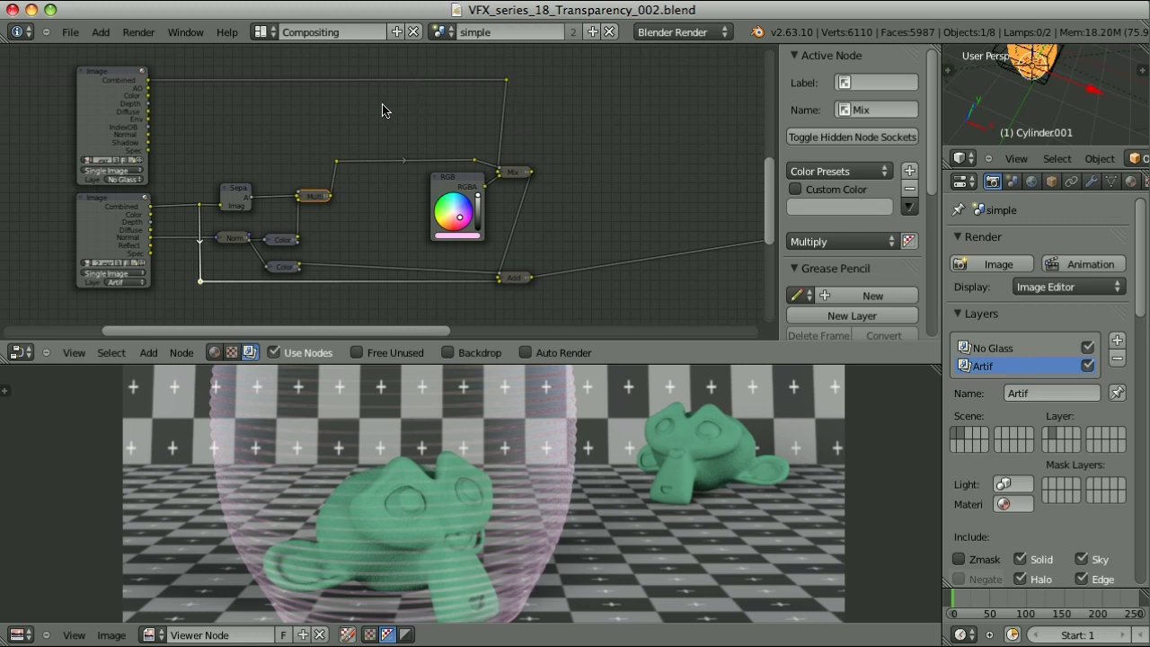
drag(384, 104, 396, 63)
key(g)
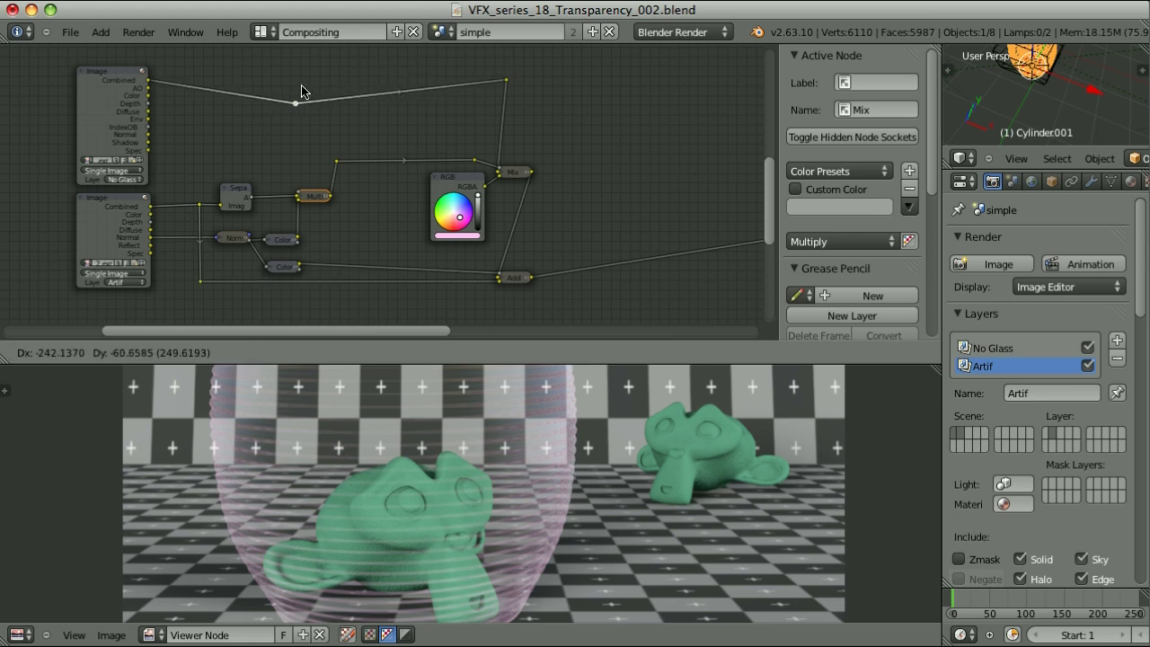
click(291, 94)
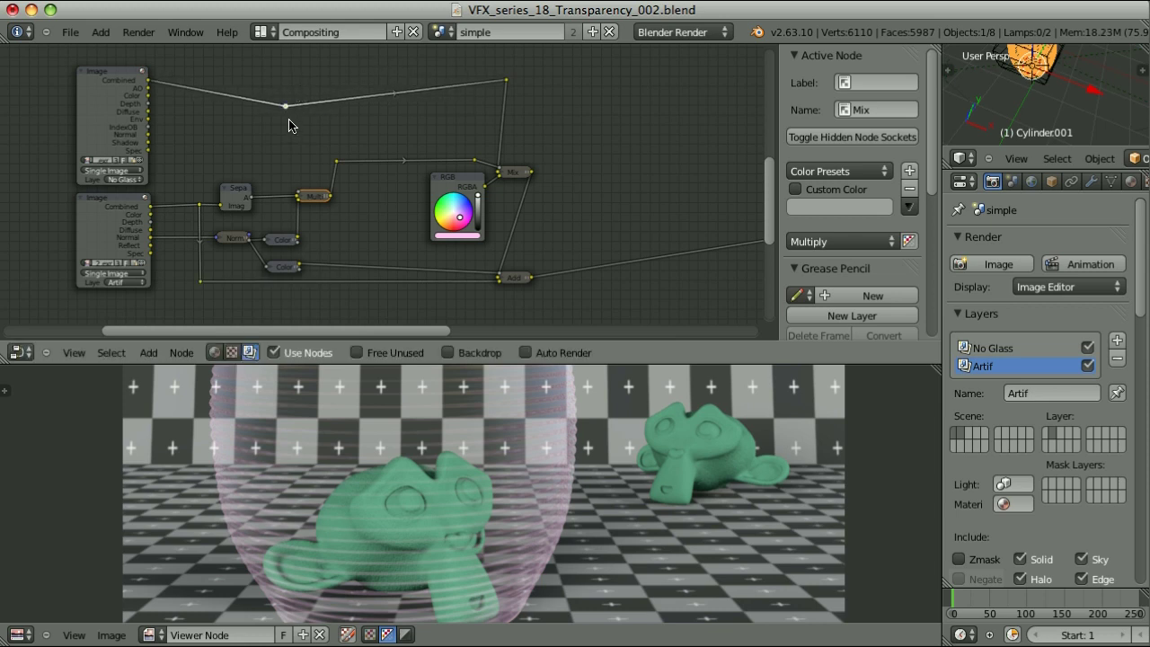
key(ctrl+z)
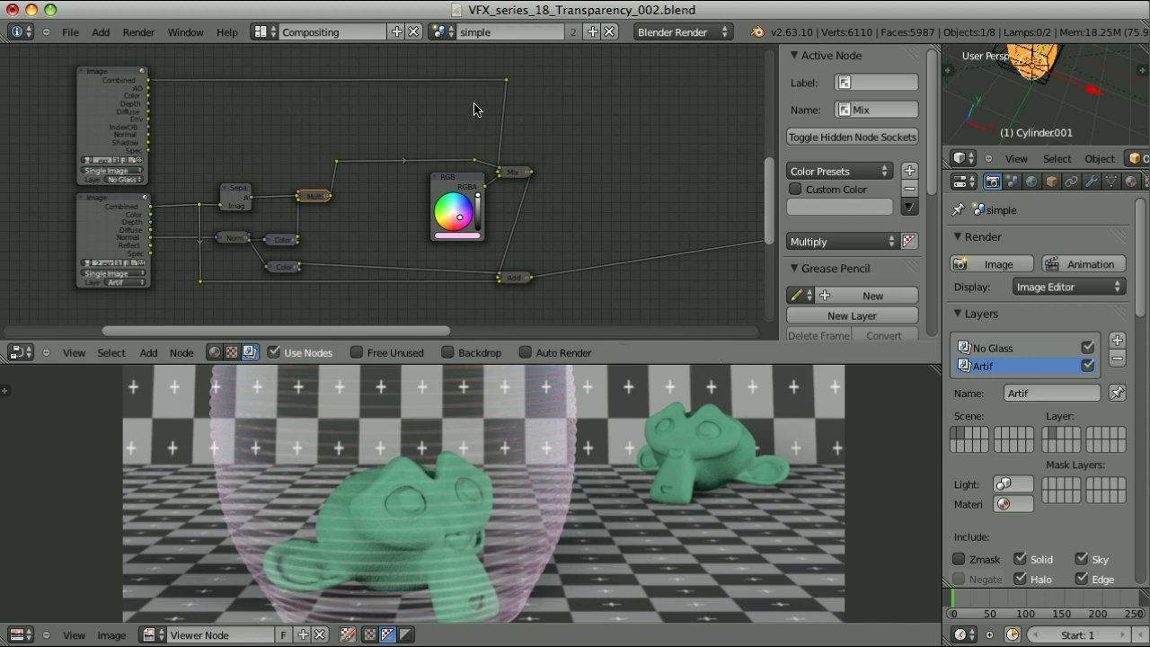
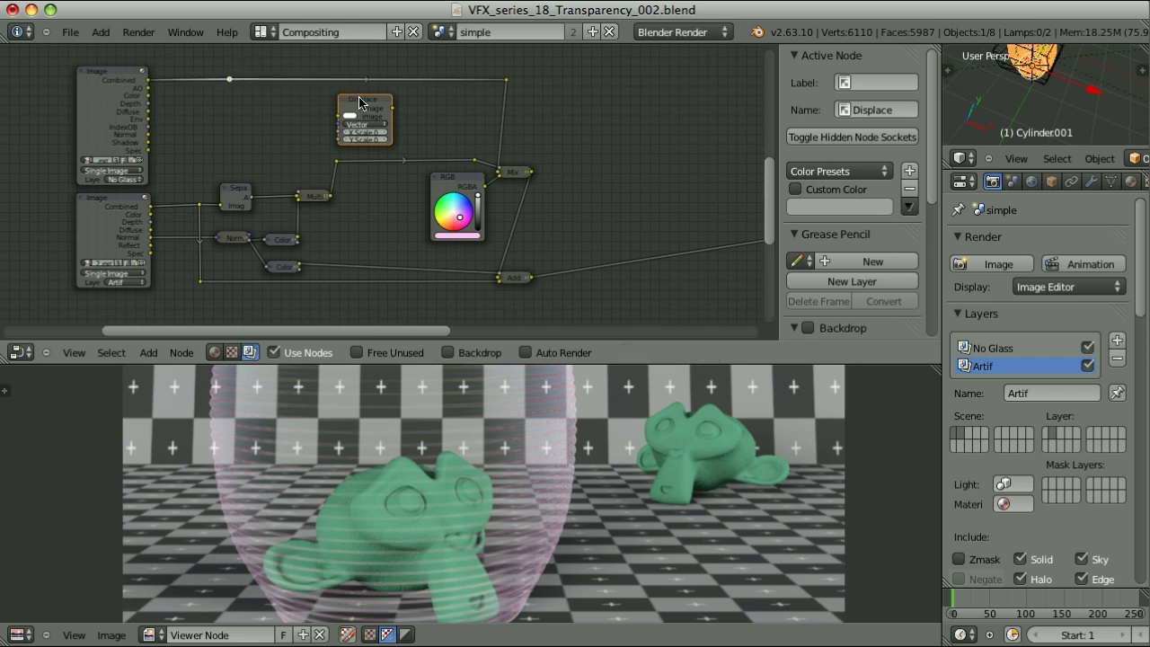
Connect the No Glass reroute point to the Displace node's Image input, routing the wire through a second reroute point directly below it.
key(f)
shift+drag(293, 114, 293, 115)
key(g)
click(231, 131)
key(b)
drag(206, 72, 248, 130)
key(g)
click(216, 134)
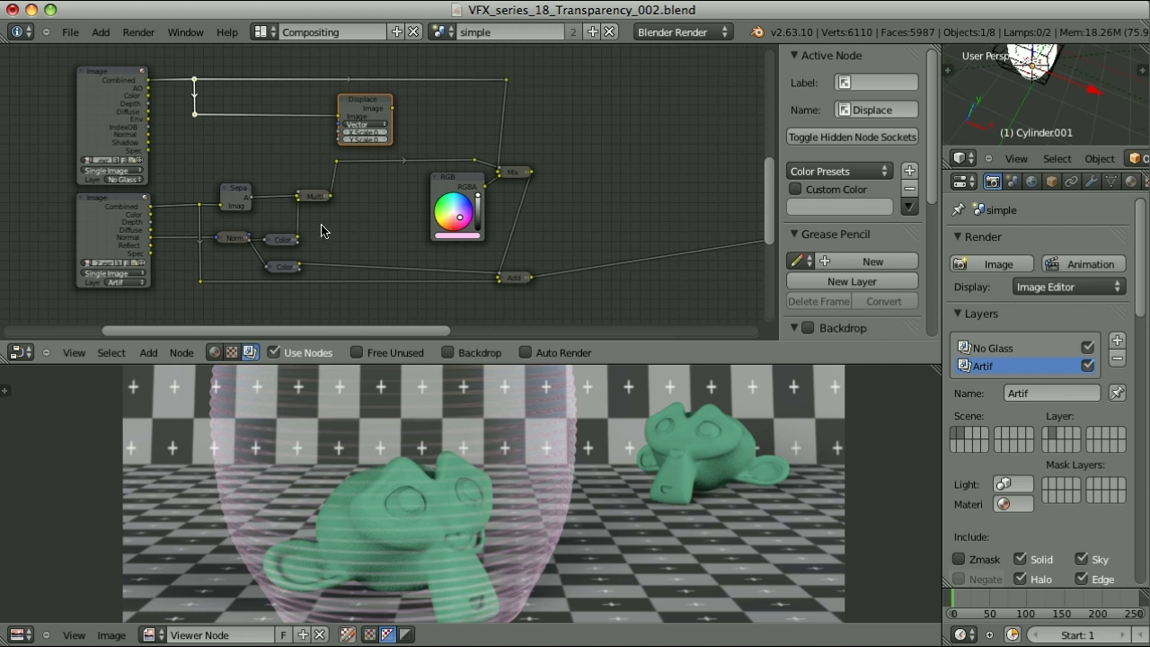
Duplicate the Mix node onto the No Glass wire above the original and connect the Displace output to its second Image input.
click(515, 174)
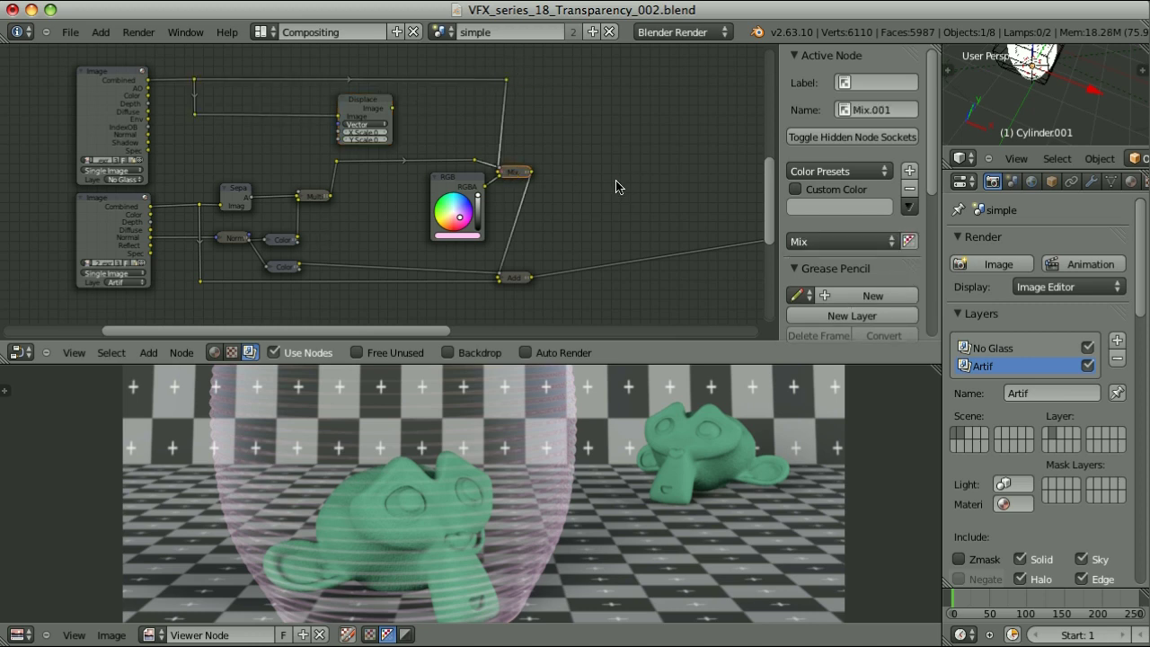
key(shift+d)
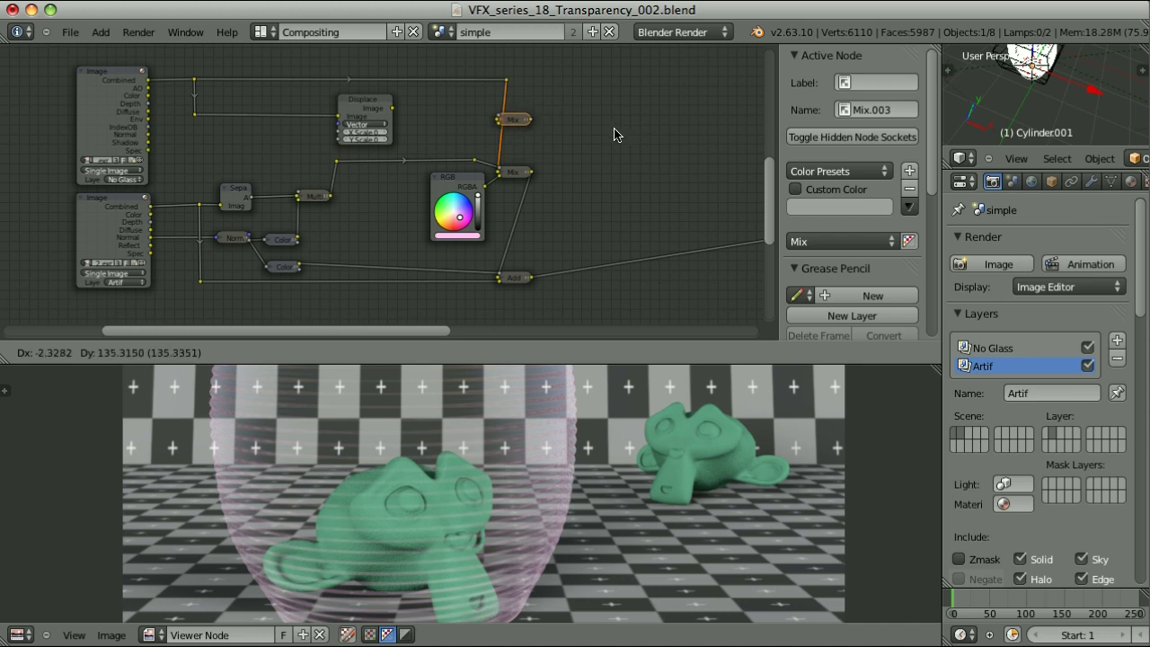
click(615, 132)
click(357, 100)
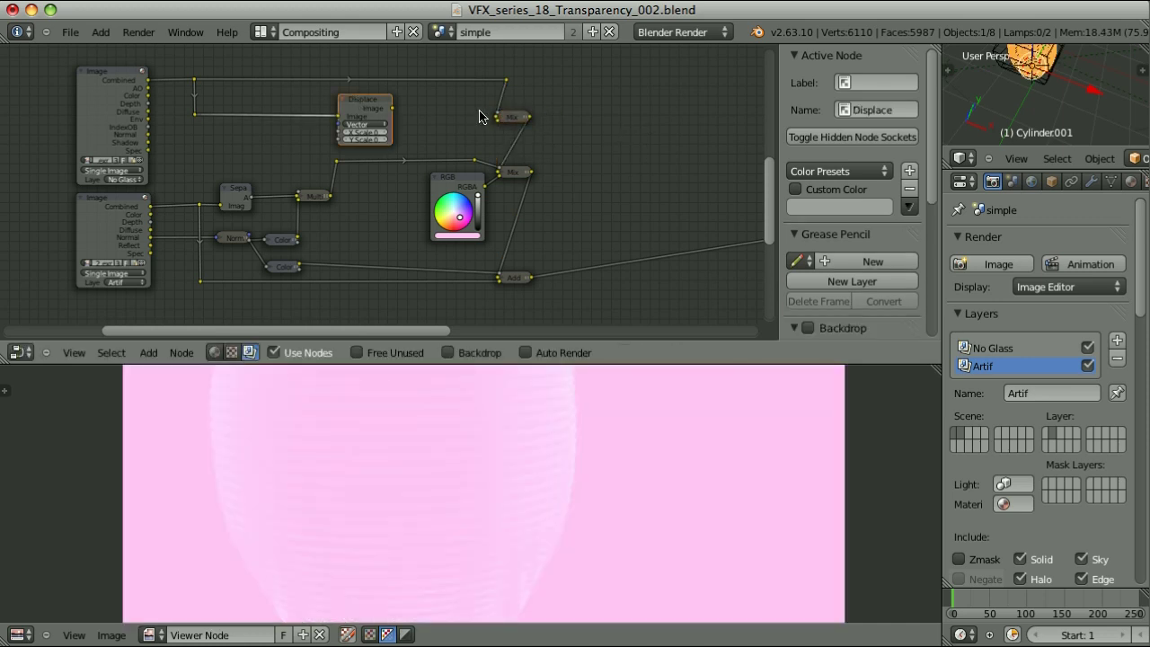
shift+click(512, 114)
key(f)
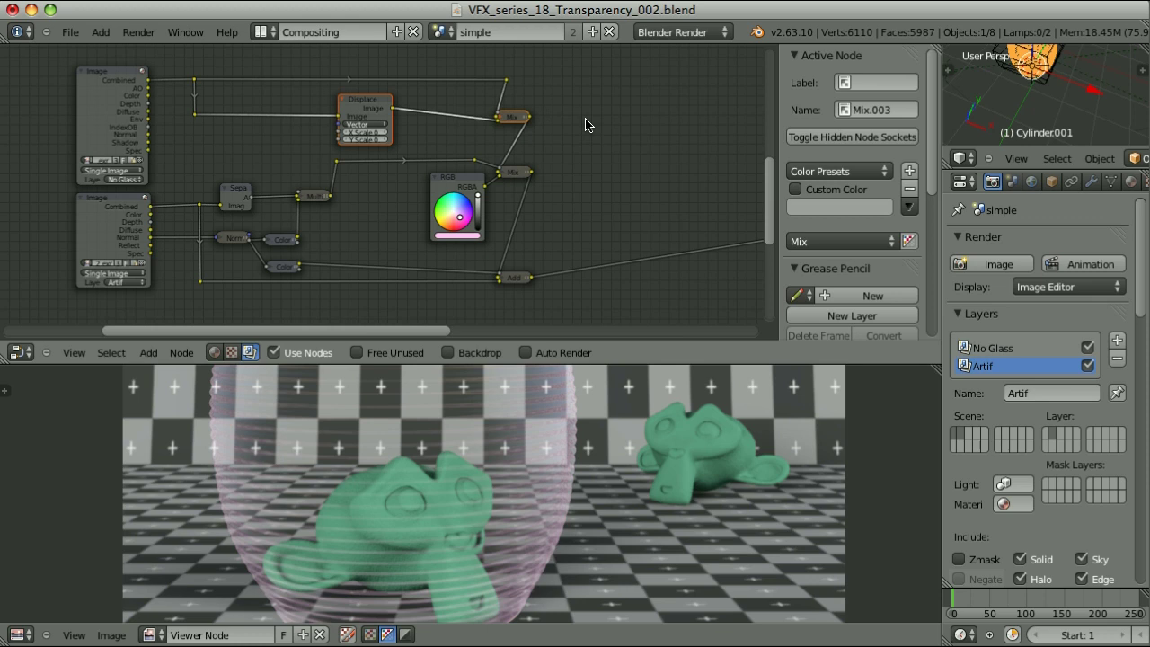
key(ctrl+z)
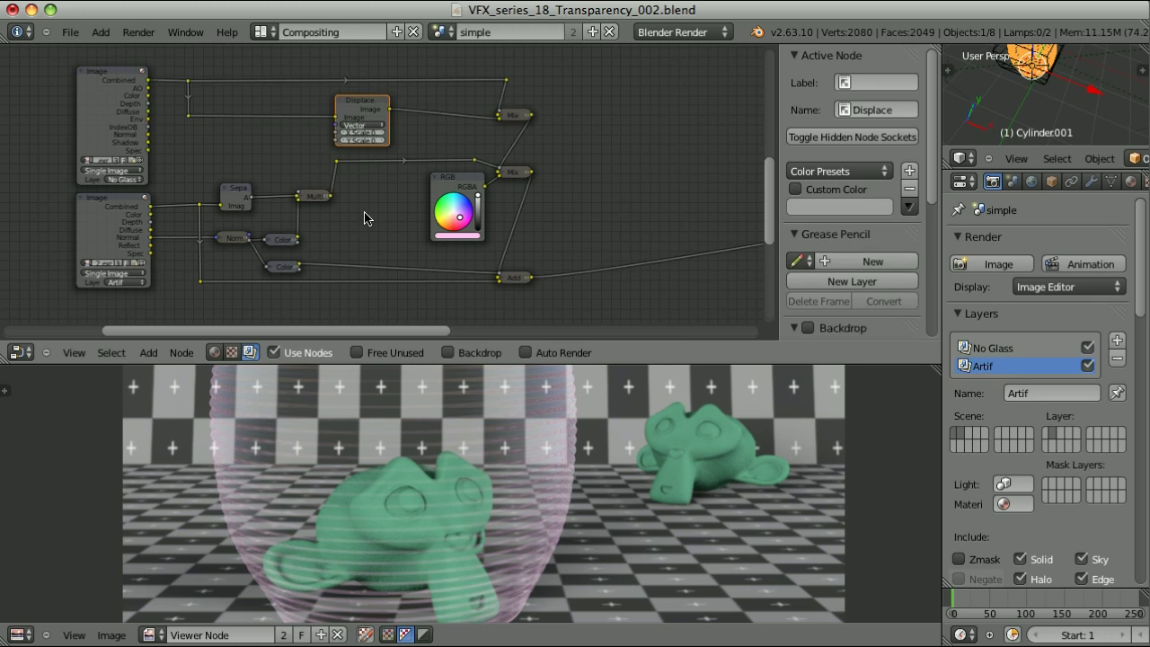
Preview the Separate RGBA alpha and connect it to the Fac input of the upper Mix node.
ctrl+shift+click(238, 193)
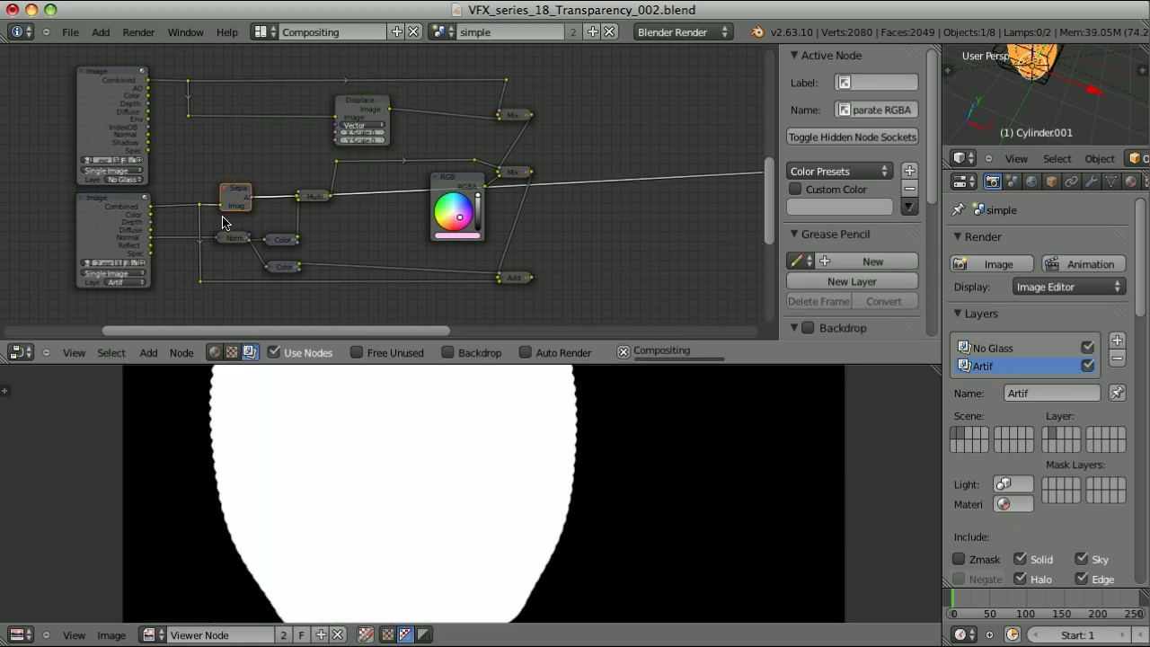
shift+click(519, 115)
key(f)
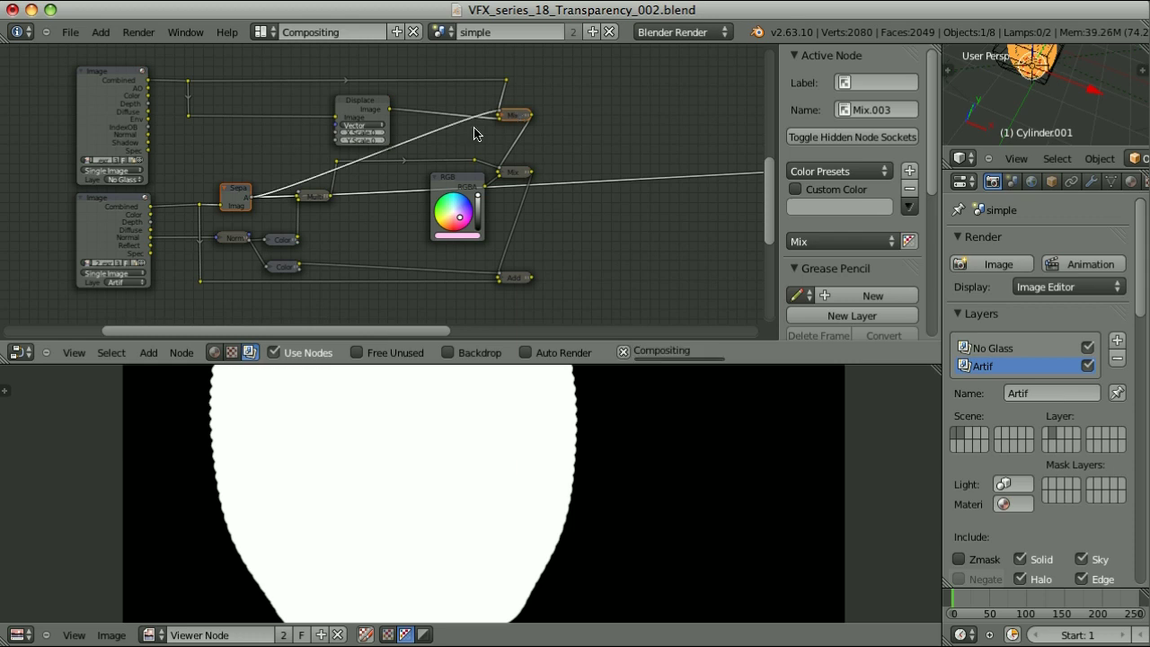
Route the alpha wire above the Displace node with two reroute points, and preview the Add node's output.
shift+drag(431, 140, 434, 138)
key(g)
click(477, 95)
shift+drag(326, 184, 294, 142)
key(g)
click(279, 61)
ctrl+shift+click(517, 276)
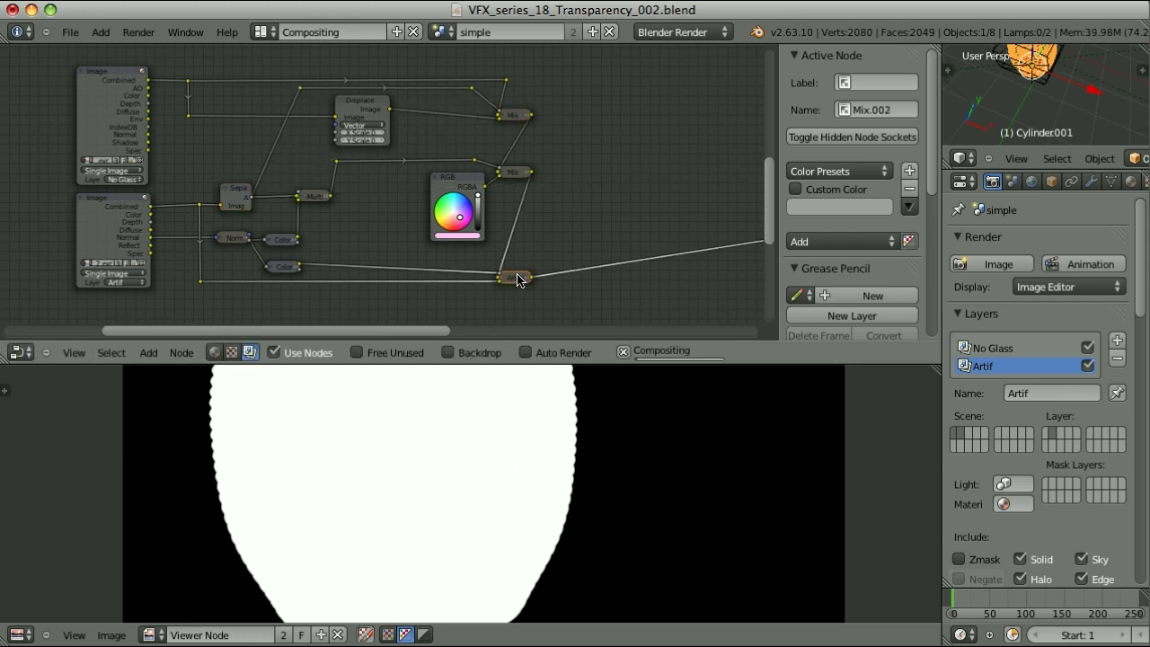
Insert a reroute point between Separate RGBA and Multiply for the alpha branch, and align the upper reroute point directly above it.
scroll(277, 209, up, 3)
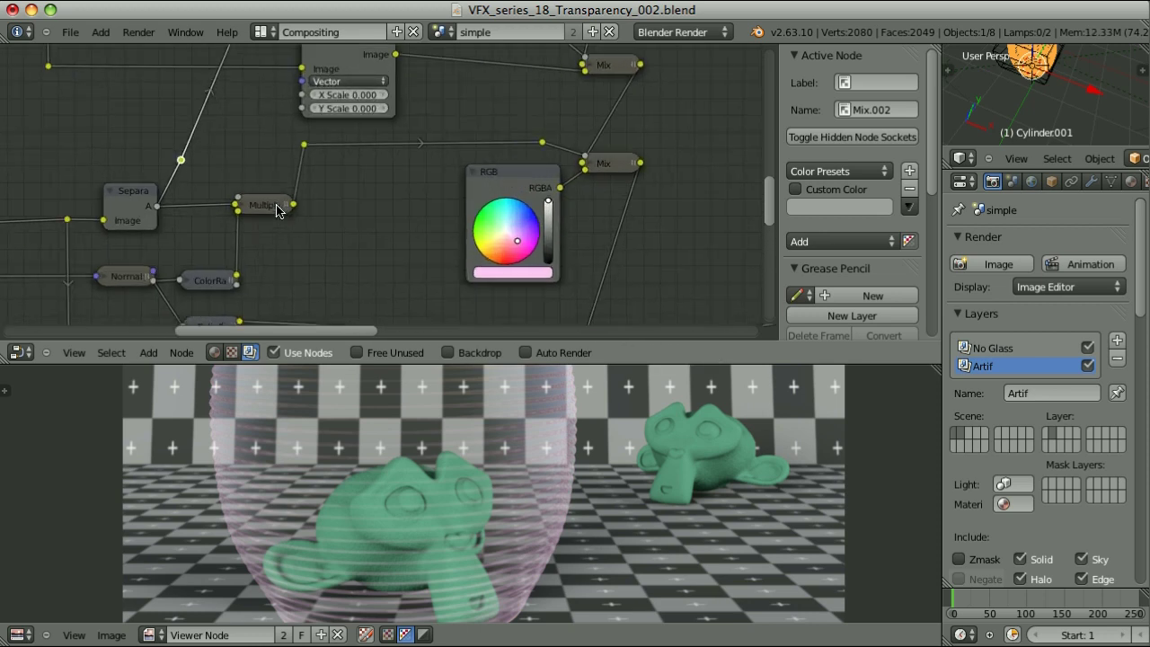
ctrl+drag(194, 198, 182, 161)
key(g)
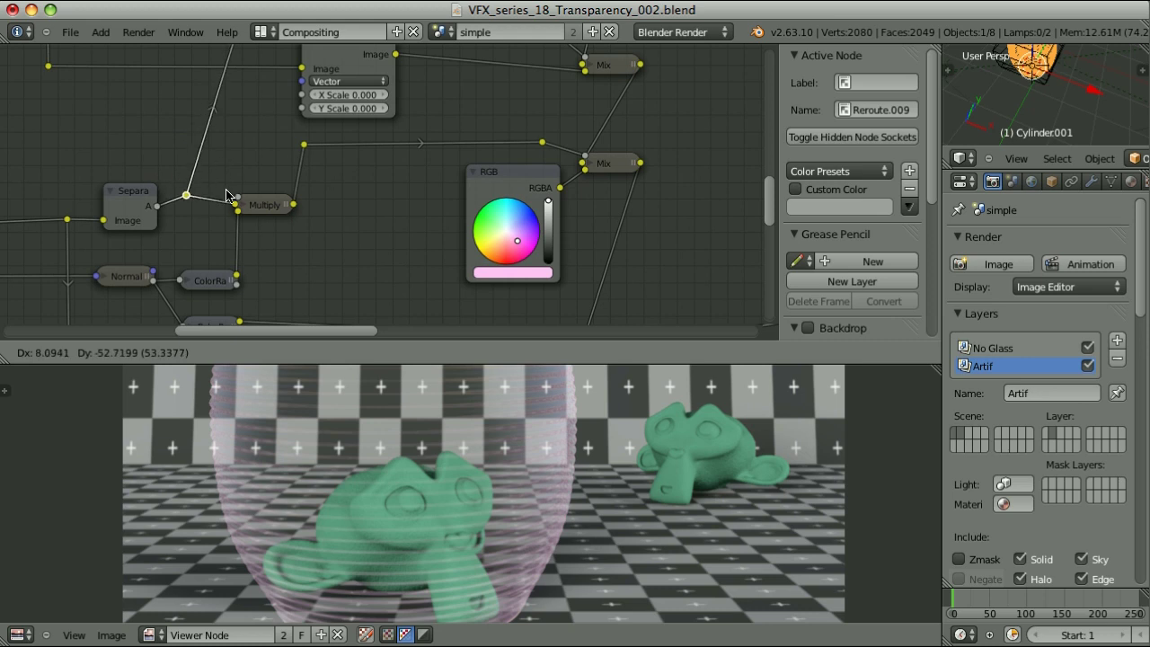
click(232, 202)
scroll(285, 159, down, 5)
drag(288, 77, 255, 72)
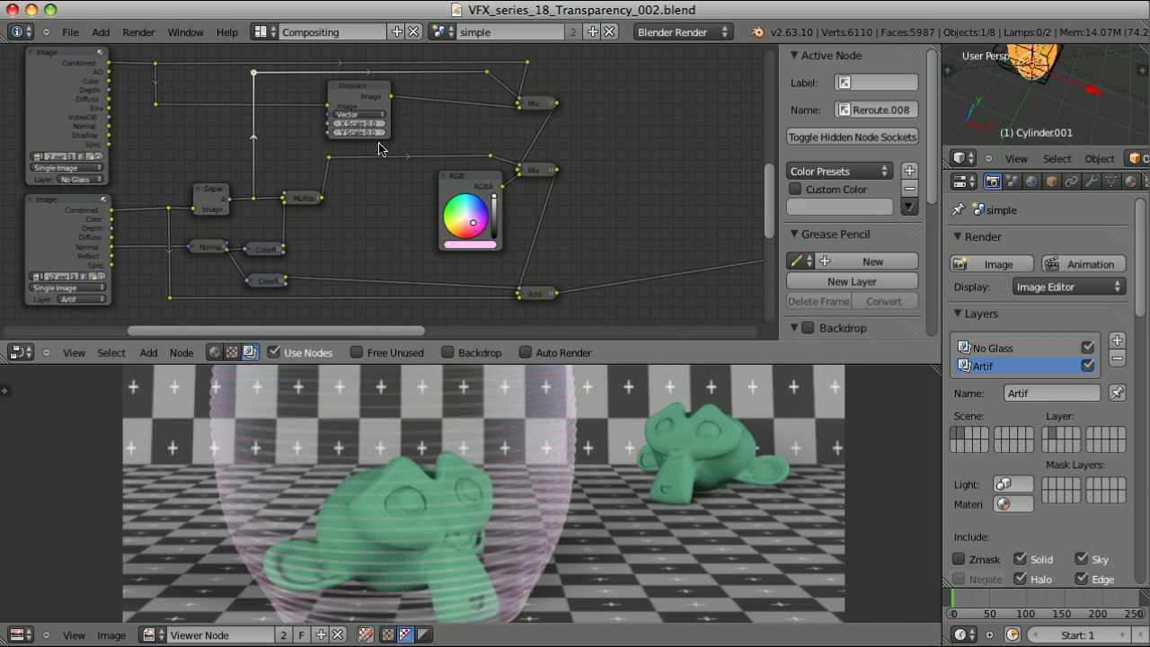
Set both the X Scale and Y Scale of the Displace node to -20.
scroll(382, 143, up, 4)
middle_drag(382, 140, 411, 216)
scroll(410, 213, up, 5)
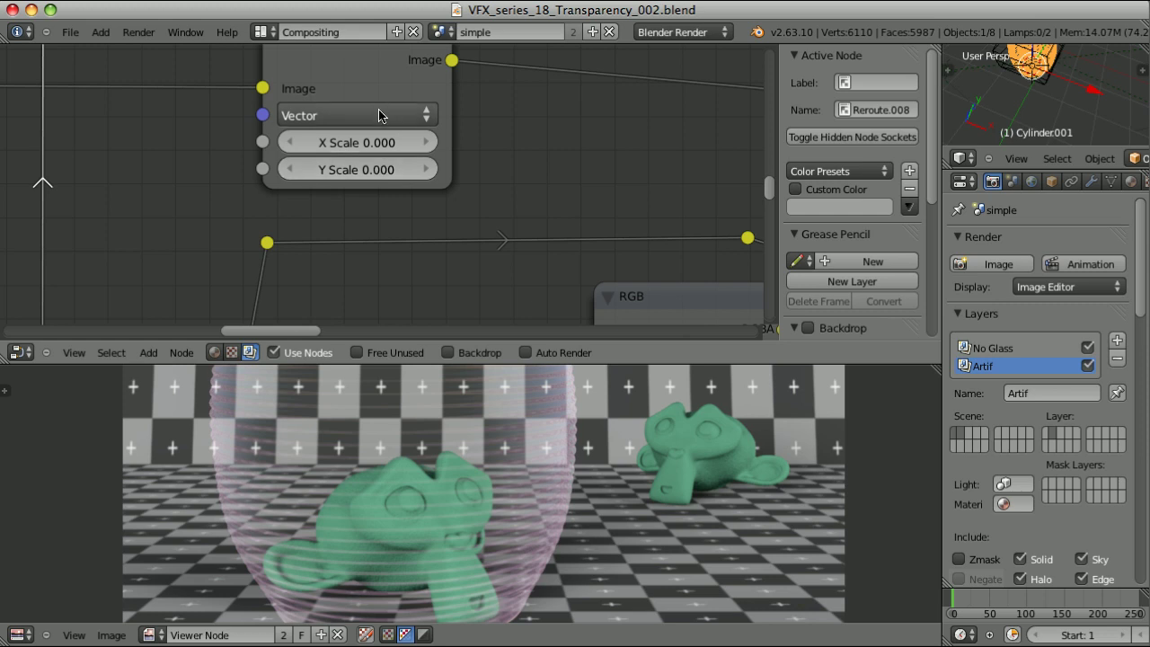
click(378, 139)
text(-20)
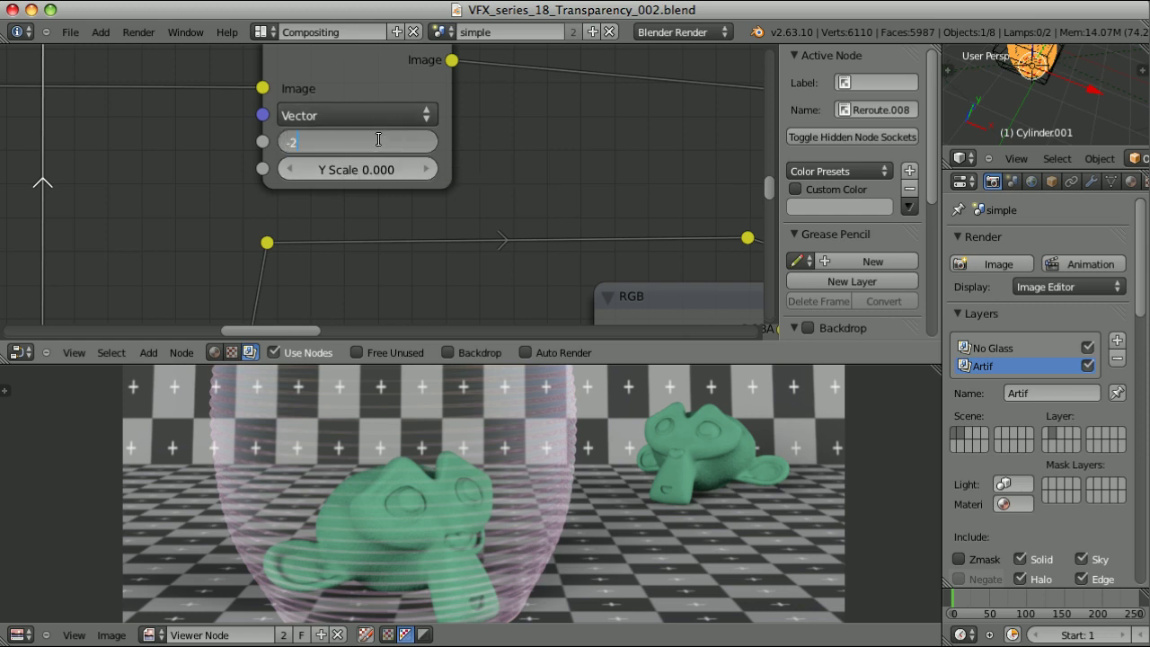
key(Return)
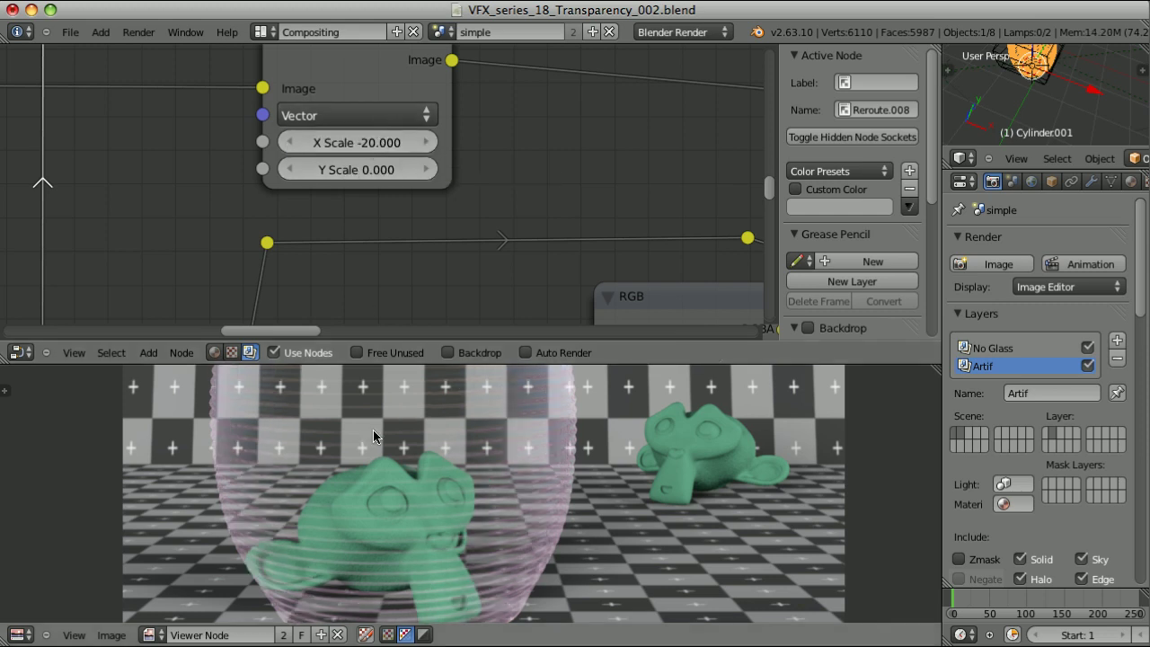
click(378, 169)
text(-20)
key(Return)
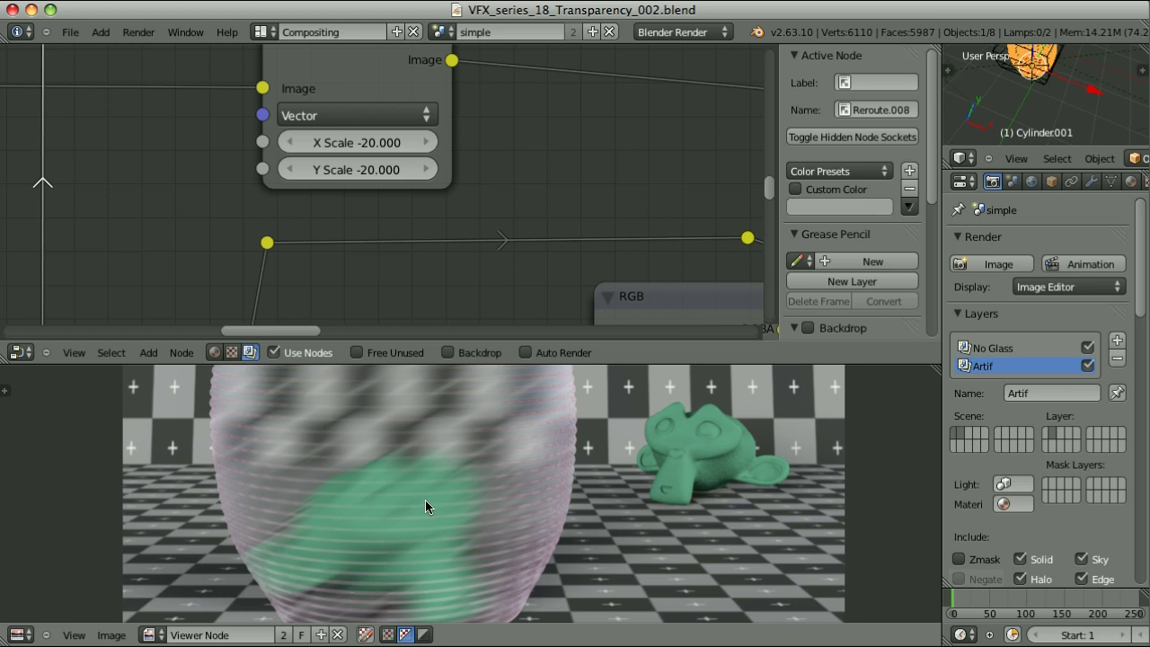
Connect the Artif image's Normal pass to the Displace node's Vector input, routing the wire at a right angle with reroute points.
scroll(176, 221, down, 4)
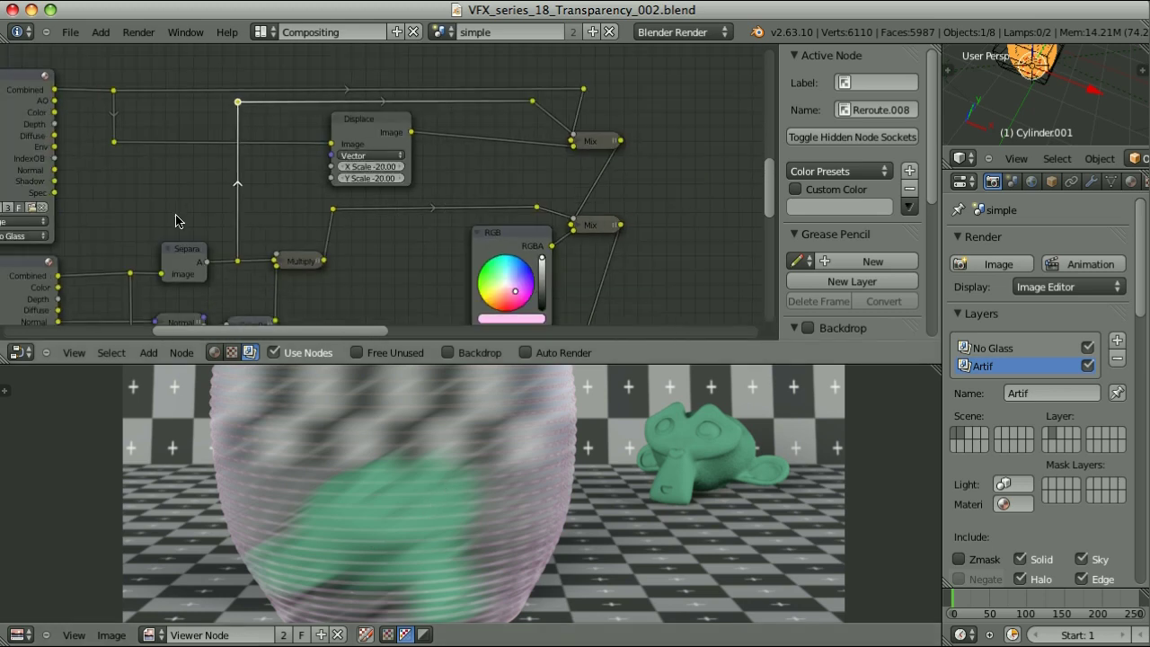
drag(329, 160, 234, 222)
middle_drag(113, 258, 187, 187)
click(71, 199)
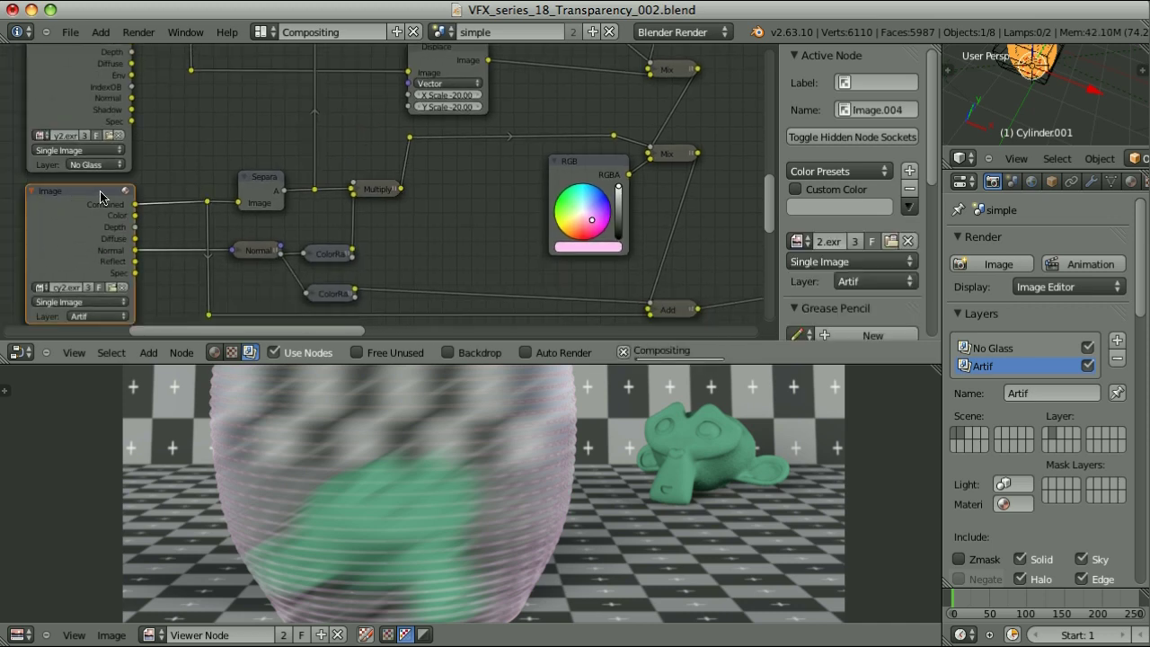
mouse_move(172, 281)
shift+mouse_down()
mouse_move(347, 94)
mouse_move(418, 81)
shift+mouse_up()
shift+drag(346, 106, 357, 142)
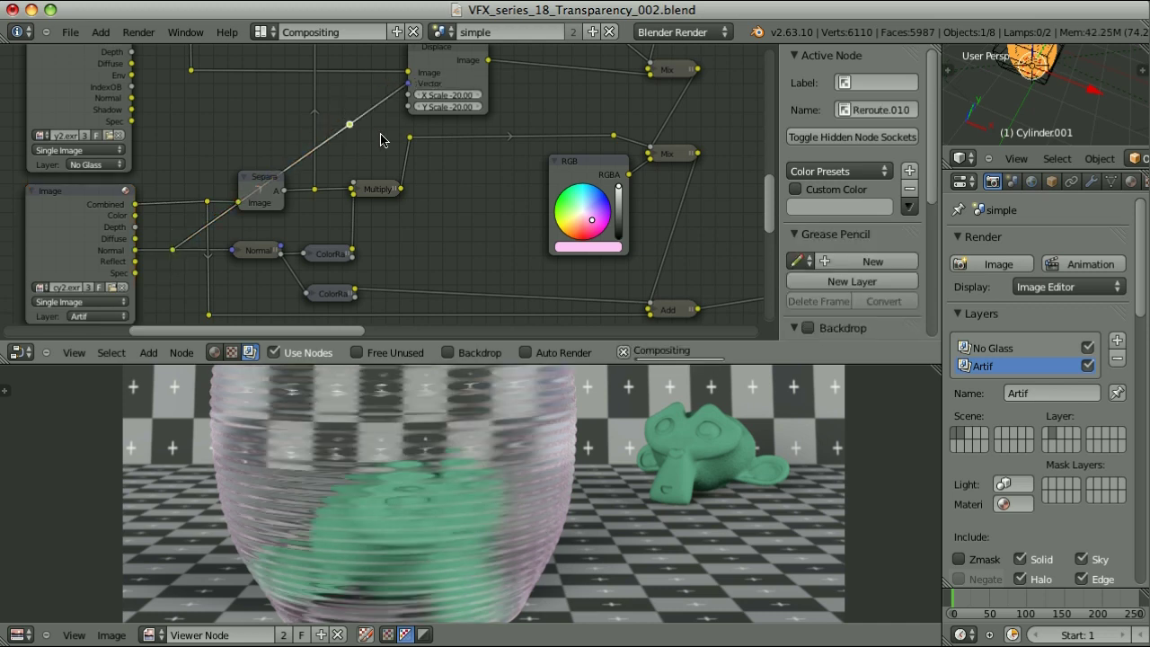
key(g)
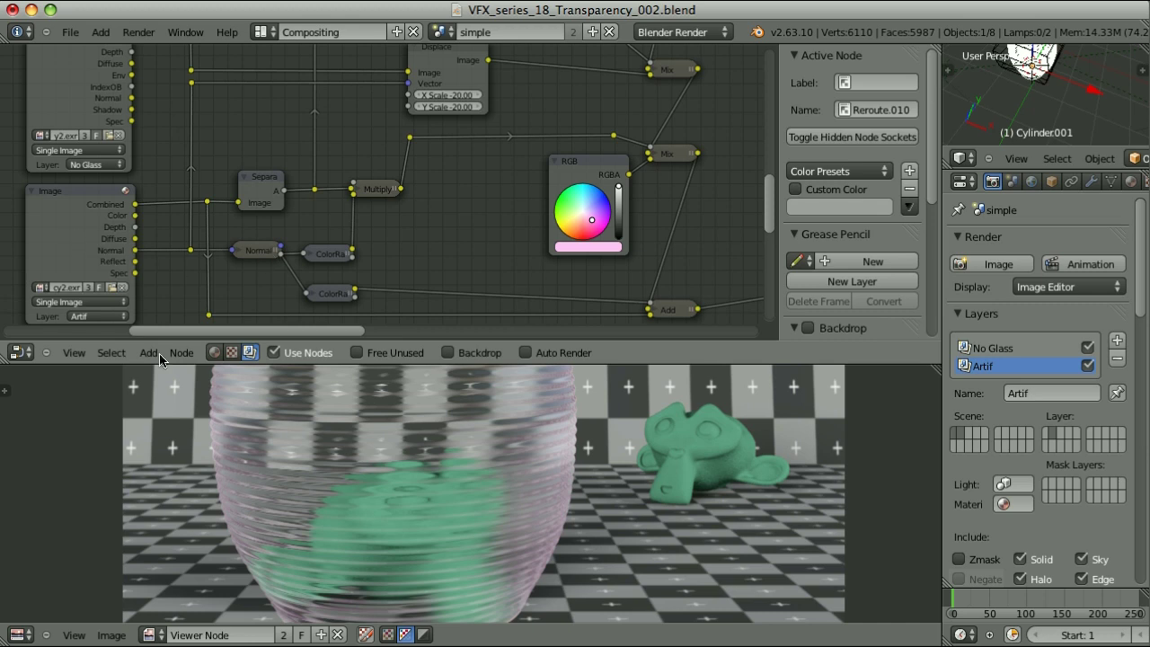
Duplicate the Add node below the original, feed it the original's output and the Artif image's Spec pass, and preview its result.
middle_drag(464, 248, 410, 141)
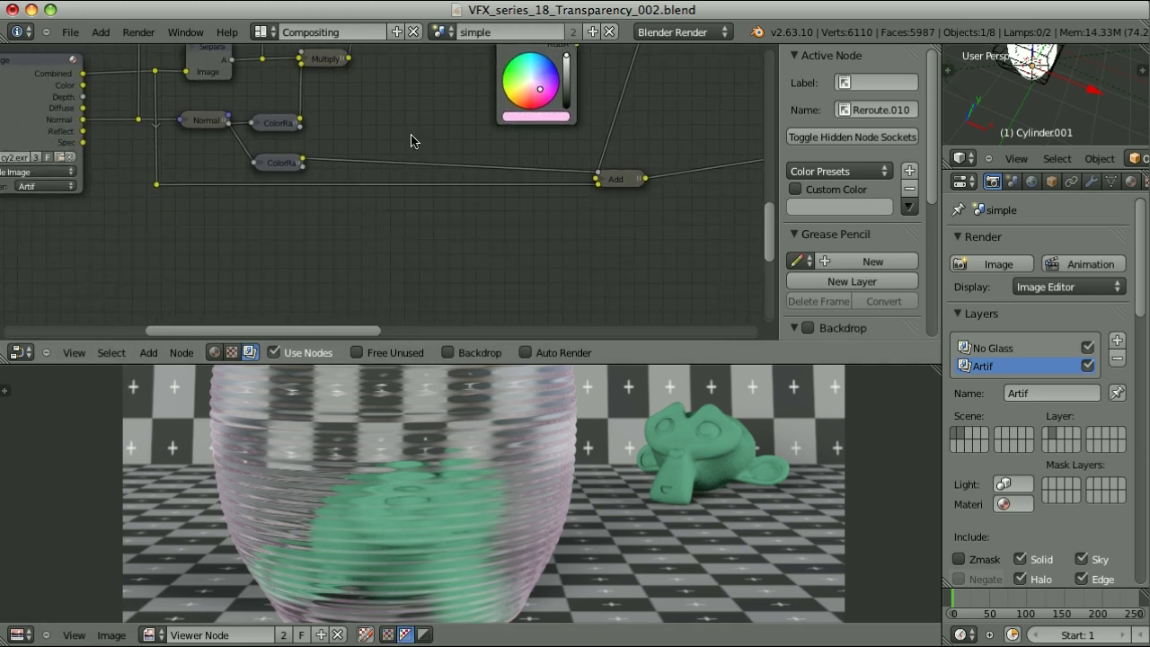
click(619, 184)
key(shift+d)
click(721, 202)
mouse_move(644, 179)
mouse_down()
mouse_move(654, 251)
mouse_move(619, 301)
mouse_move(257, 301)
mouse_move(108, 187)
mouse_move(90, 146)
mouse_move(136, 138)
mouse_up()
click(679, 256)
ctrl+shift+click(624, 289)
Route the Spec wire at a right angle into the lower Add node using two reroute points.
key(g)
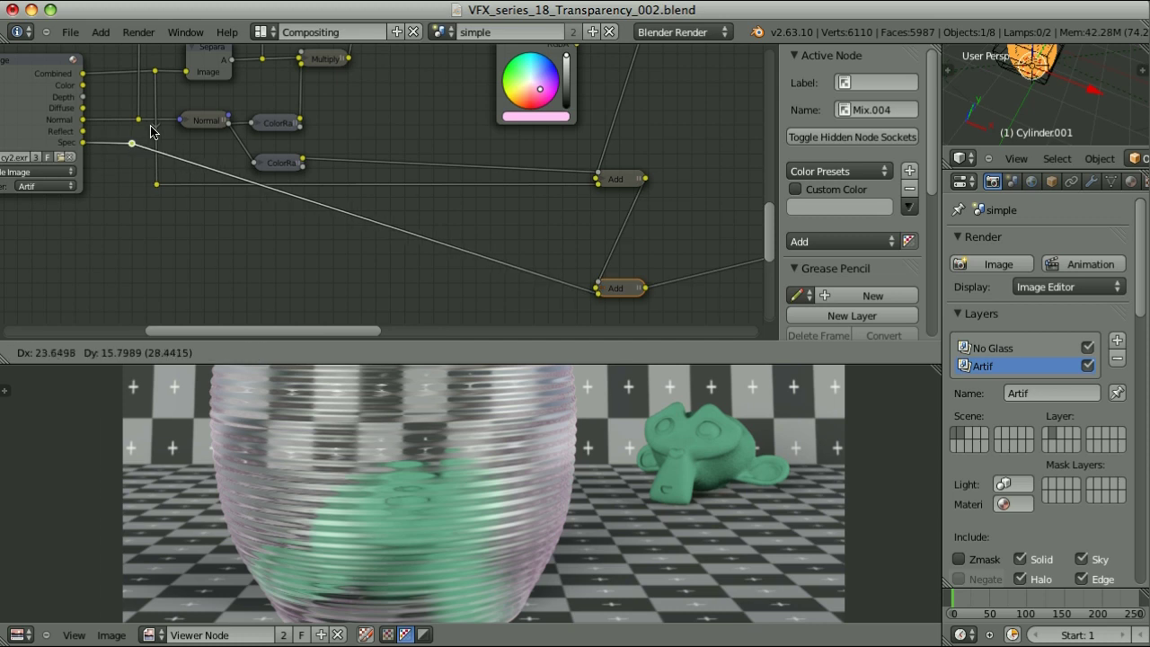
click(159, 131)
shift+drag(440, 257, 435, 264)
key(g)
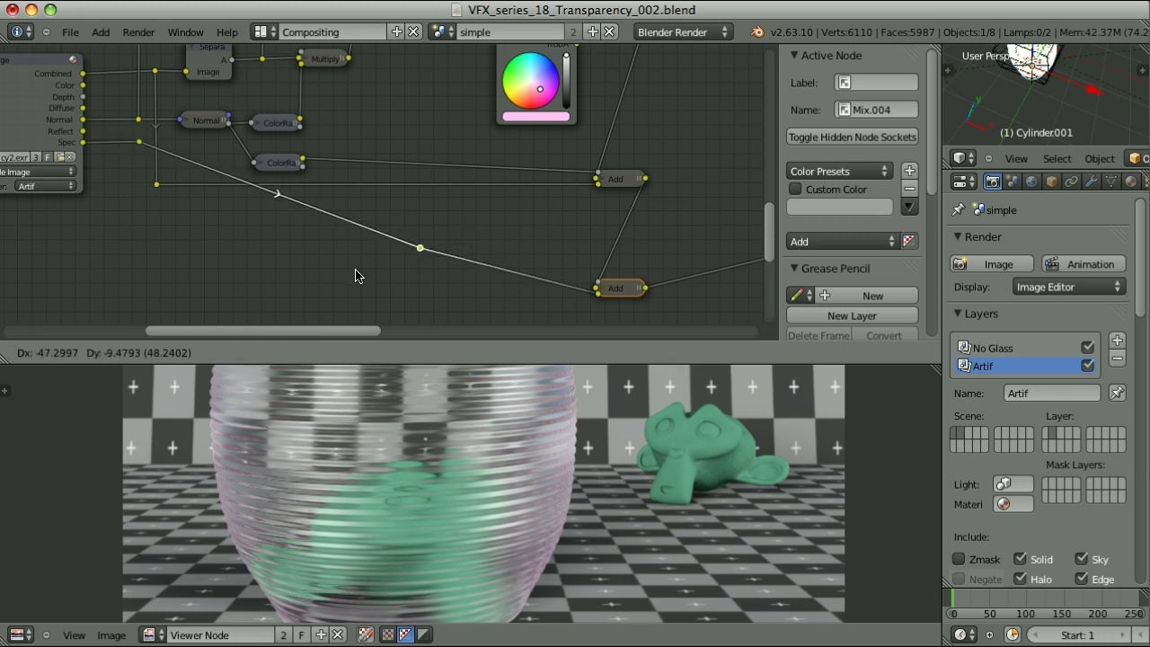
click(126, 312)
Move the two reroute points of the No Glass Combined wire straight up to make room above the Displace node.
scroll(318, 403, down, 1)
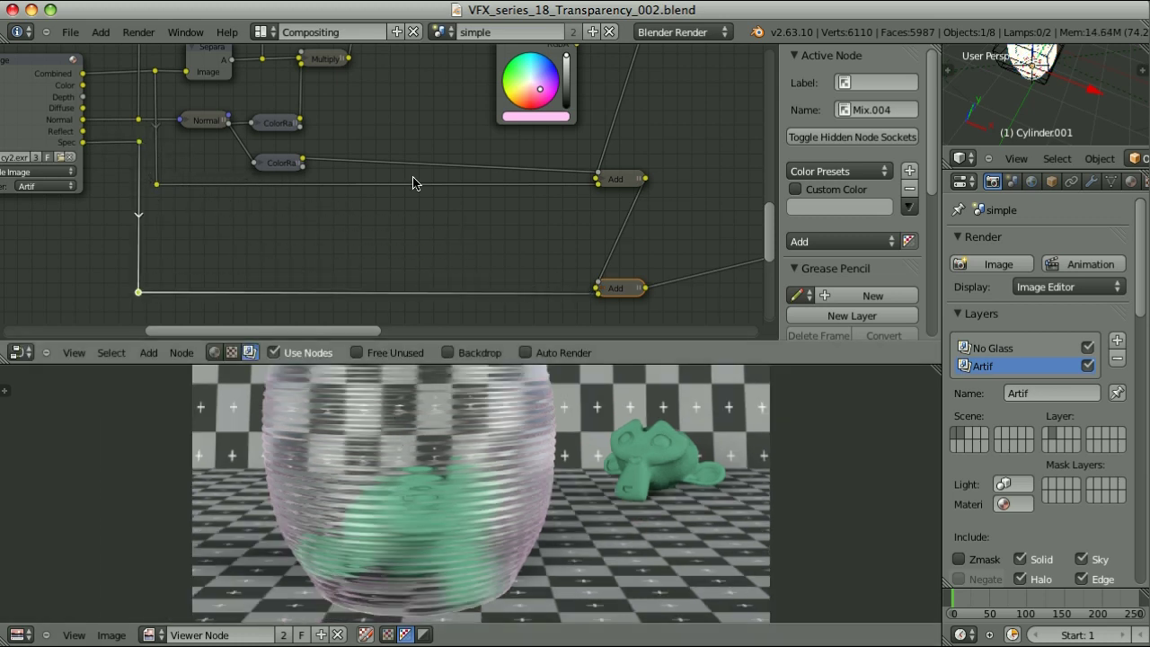
middle_drag(437, 111, 386, 177)
middle_drag(403, 135, 374, 226)
scroll(583, 172, down, 1)
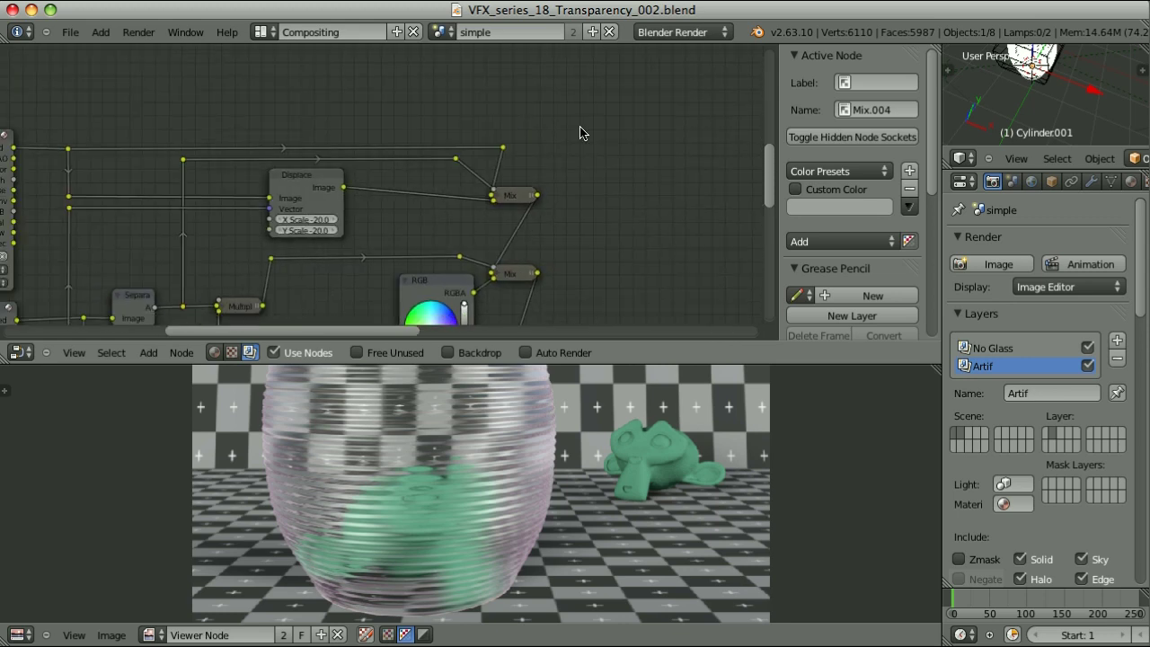
click(311, 183)
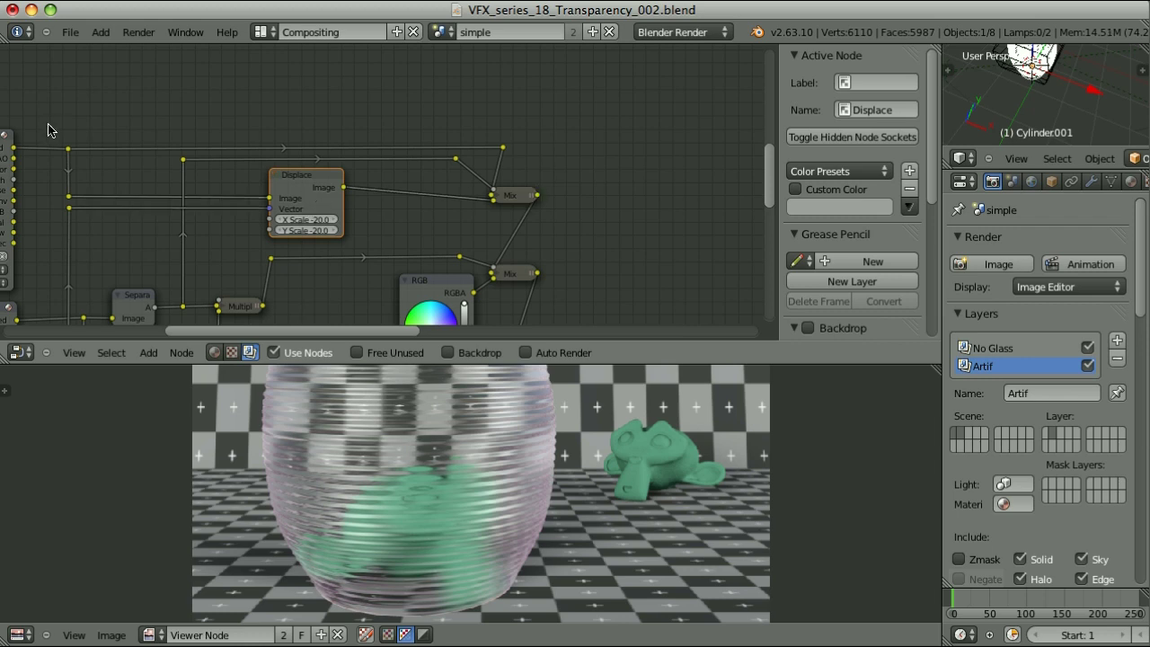
key(b)
drag(49, 124, 555, 157)
key(g)
key(y)
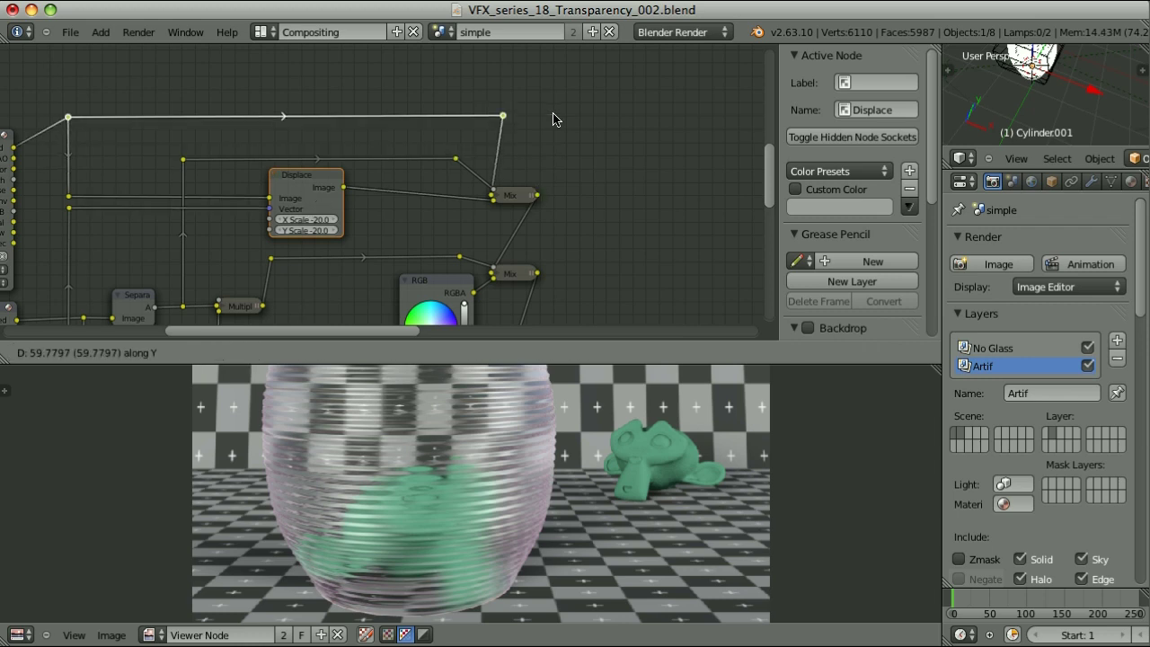
click(554, 72)
Add a Lens Distortion node above Displace, feed it the No Glass Combined image through a new reroute point, and preview it.
click(521, 195)
key(shift+a)
mouse_move(552, 147)
mouse_move(539, 200)
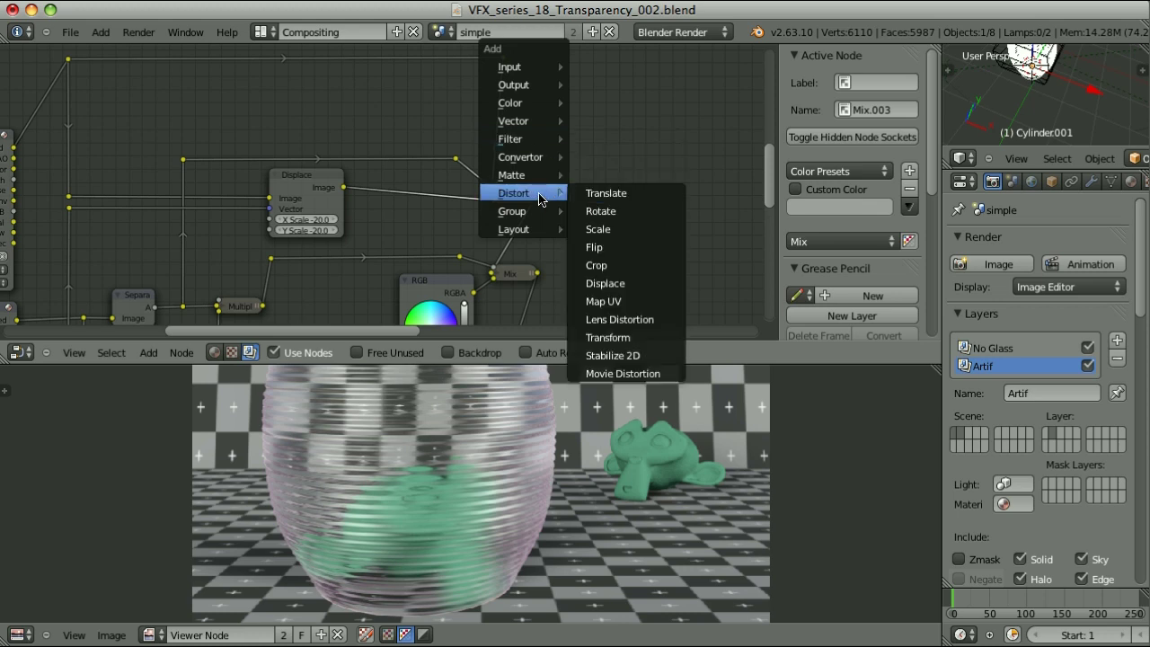
click(619, 319)
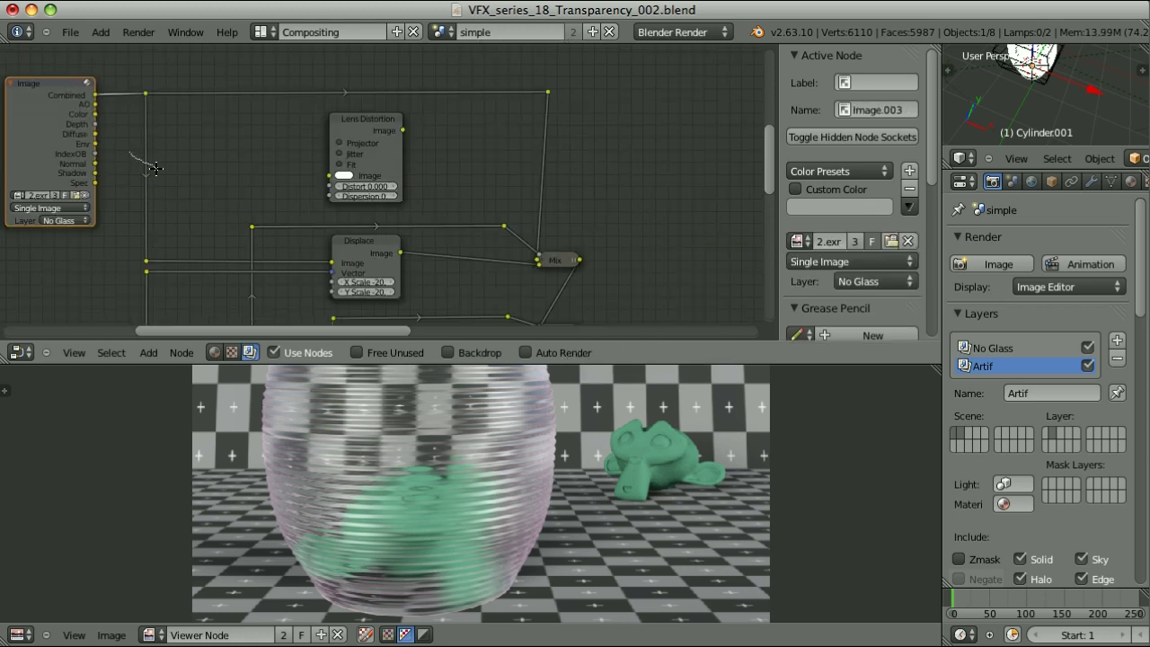
shift+drag(156, 169, 163, 175)
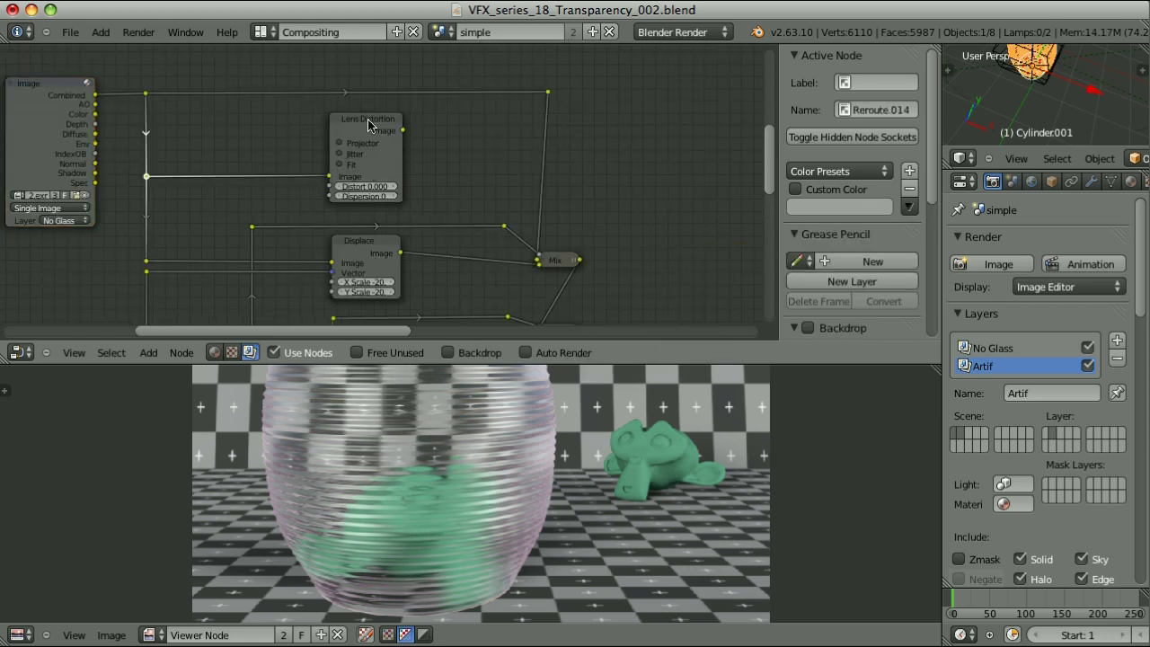
ctrl+shift+click(368, 126)
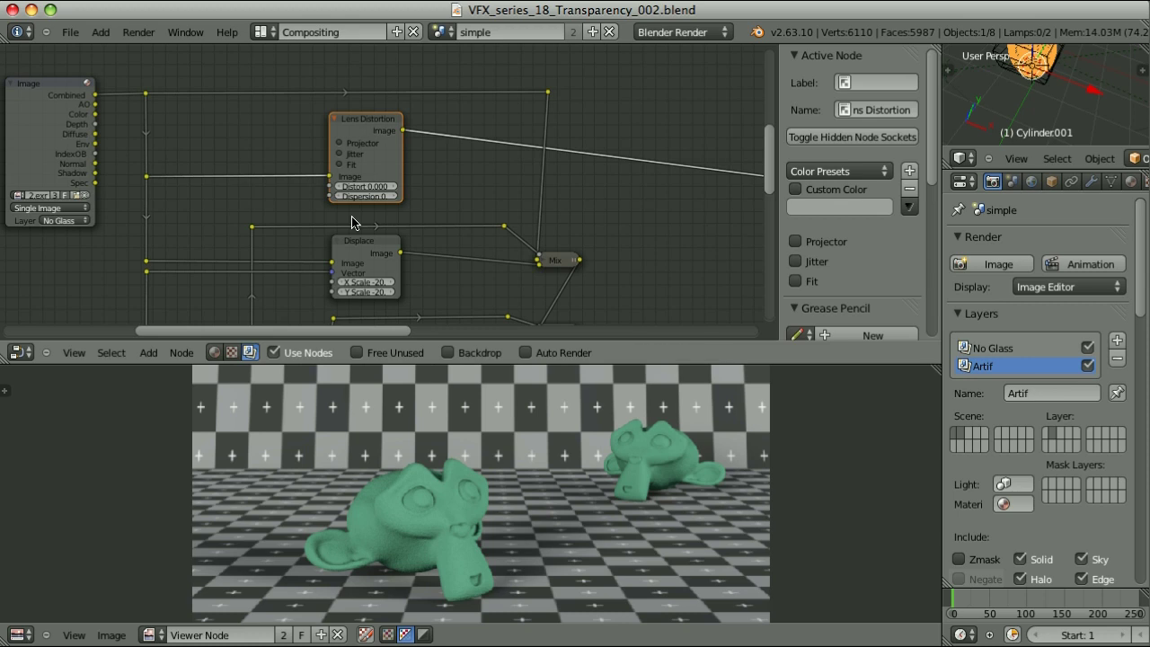
Try a Distort value of 0.2 on the Lens Distortion node.
scroll(355, 180, up, 2)
middle_drag(341, 233, 363, 228)
scroll(377, 202, up, 2)
click(397, 178)
key(BackSpace)
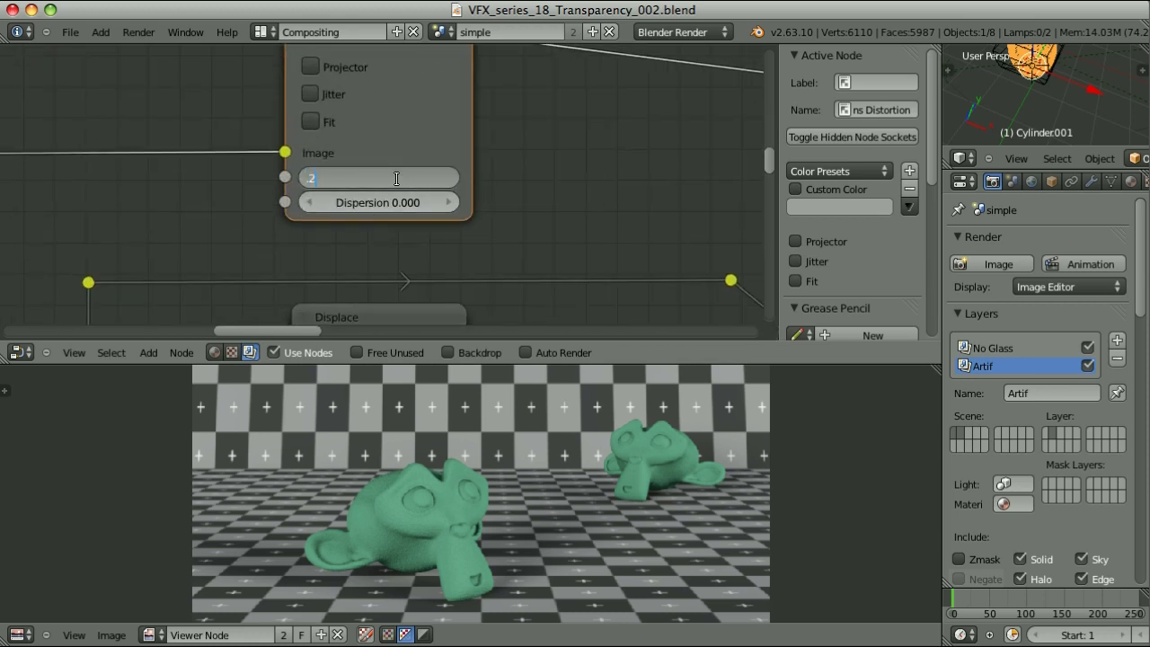
text(.2)
key(Return)
Set the Lens Distortion node's Distort value to -0.2.
click(389, 178)
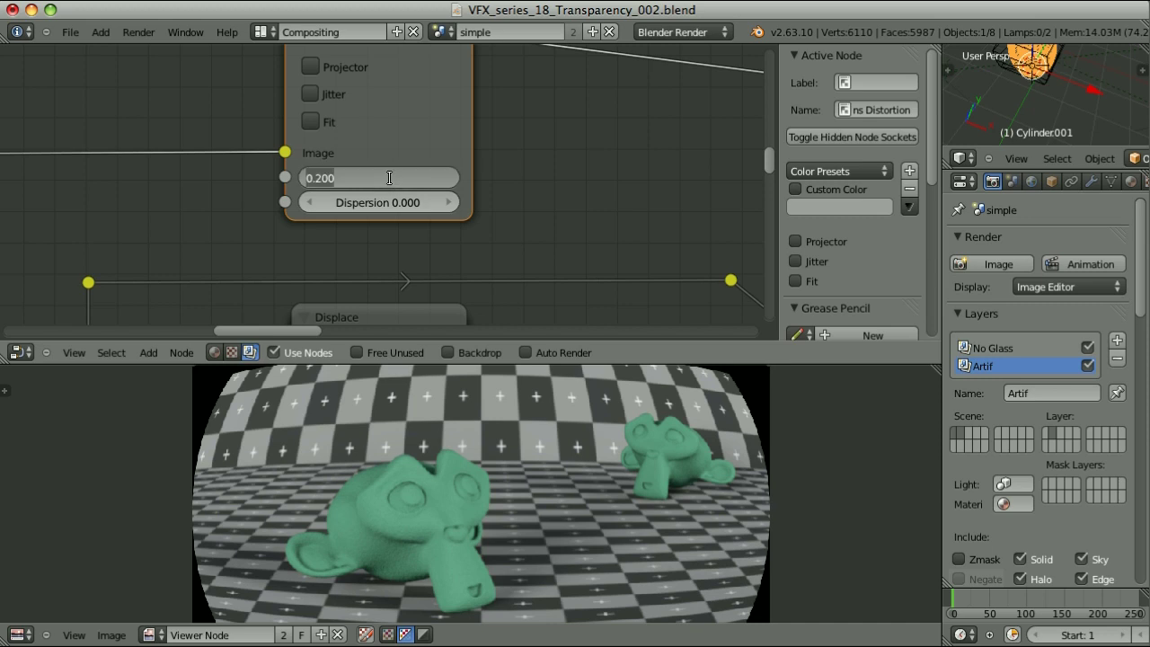
key(BackSpace)
text(-.2)
key(Return)
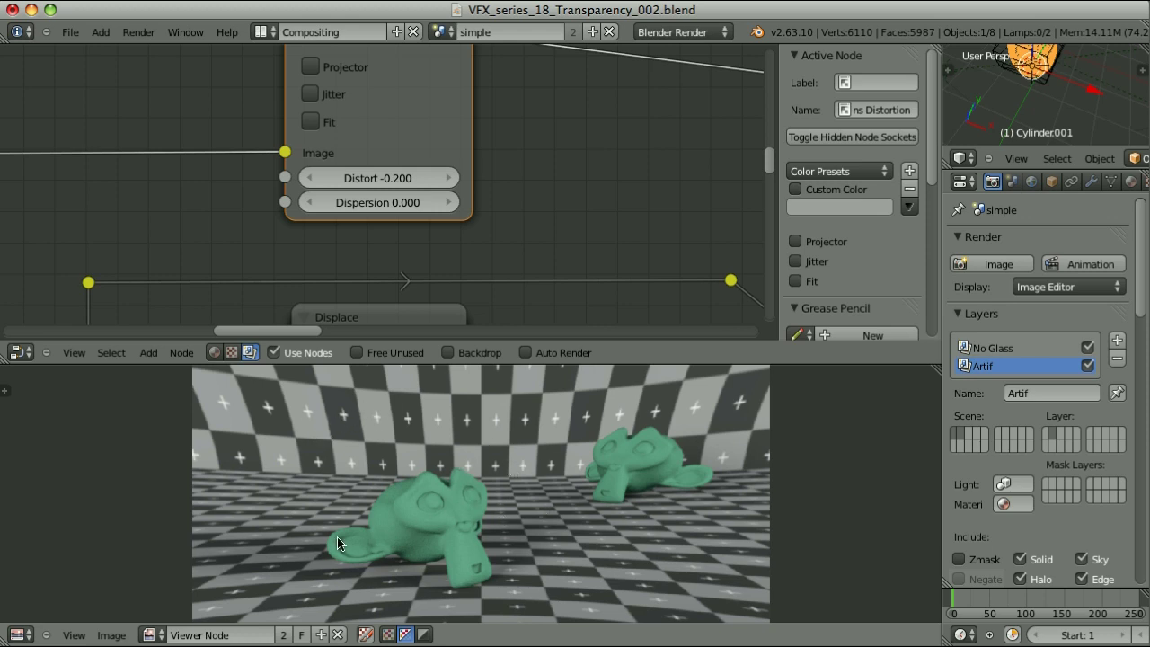
Add a Translate node and insert it on the wire feeding the Lens Distortion node.
scroll(539, 205, down, 3)
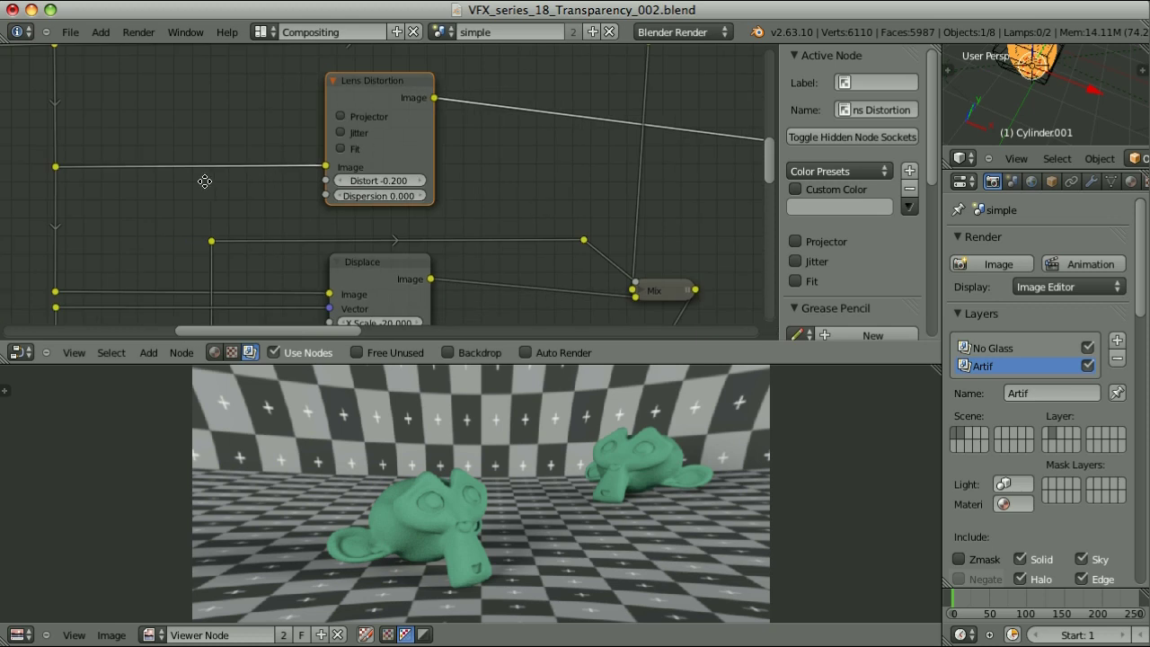
scroll(351, 146, down, 3)
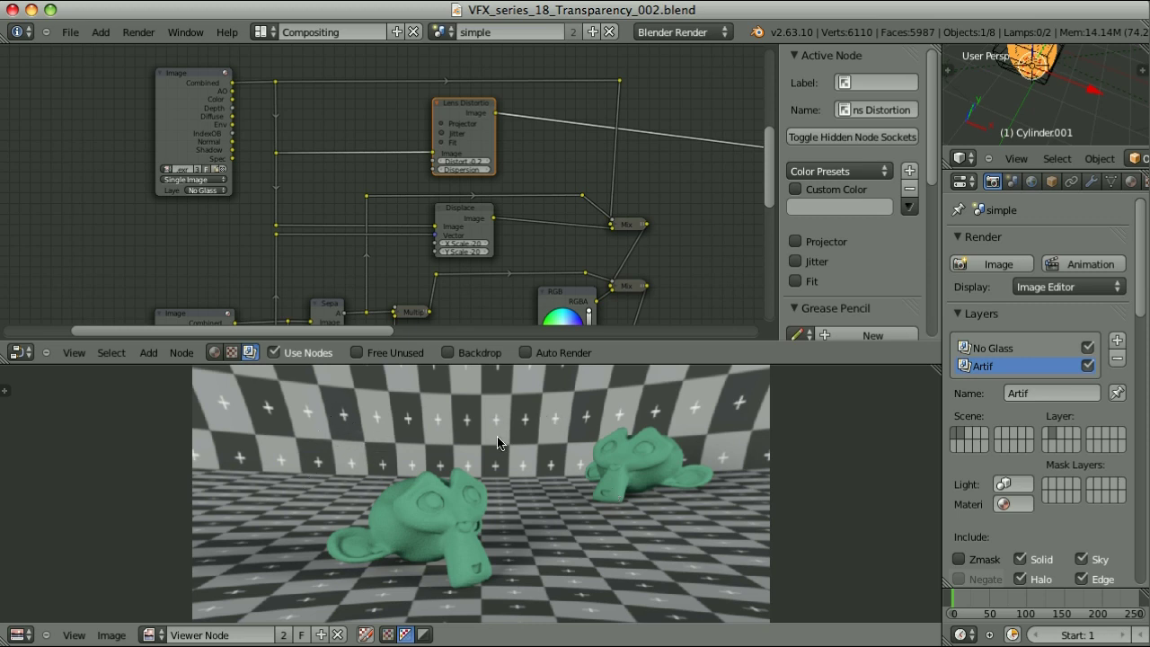
key(shift+a)
mouse_move(526, 192)
click(603, 192)
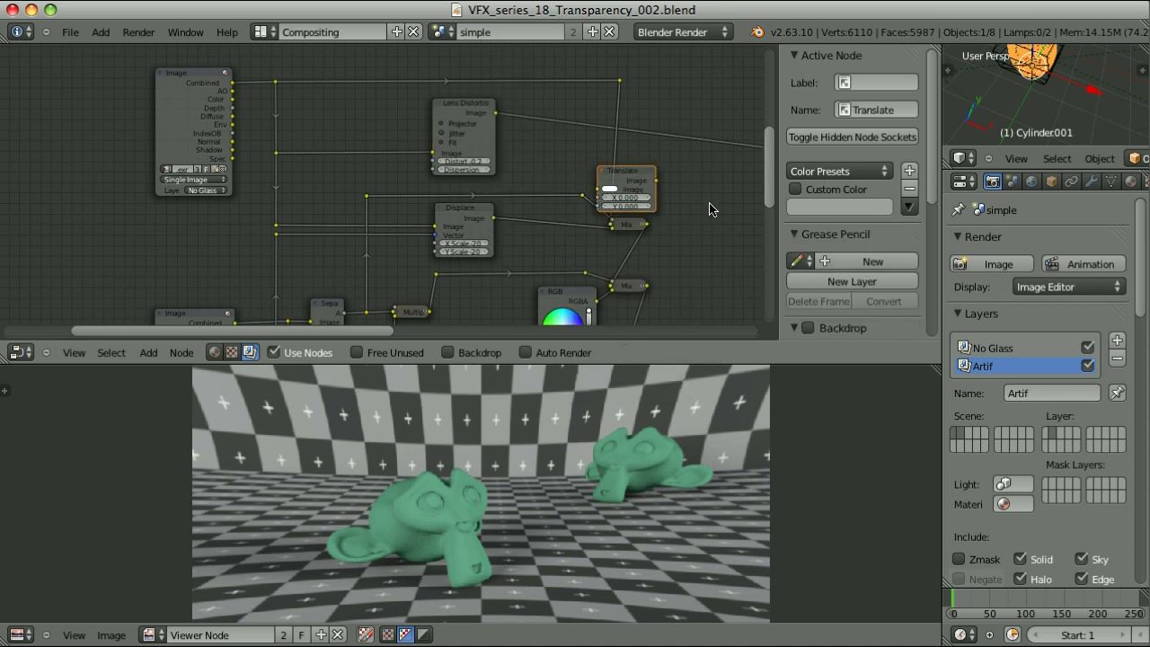
click(443, 168)
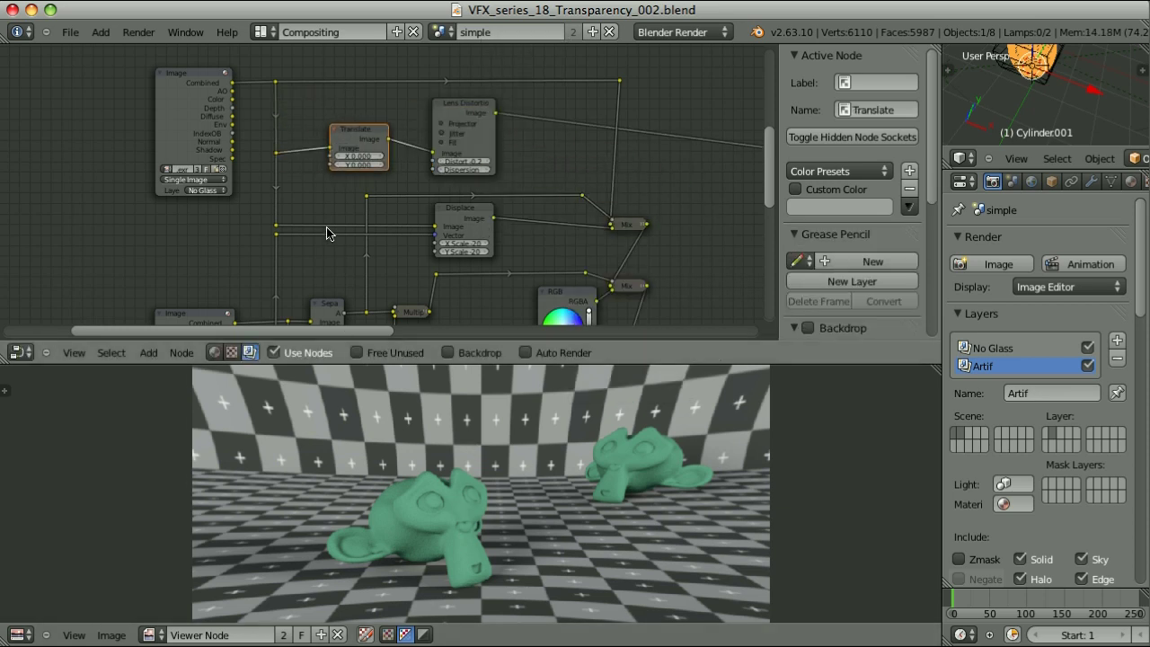
Offset the image horizontally by setting the Translate node's X to 100, and adjust it to 110.
scroll(349, 210, up, 5)
click(428, 131)
text(100)
key(Return)
click(428, 131)
text(110)
key(Return)
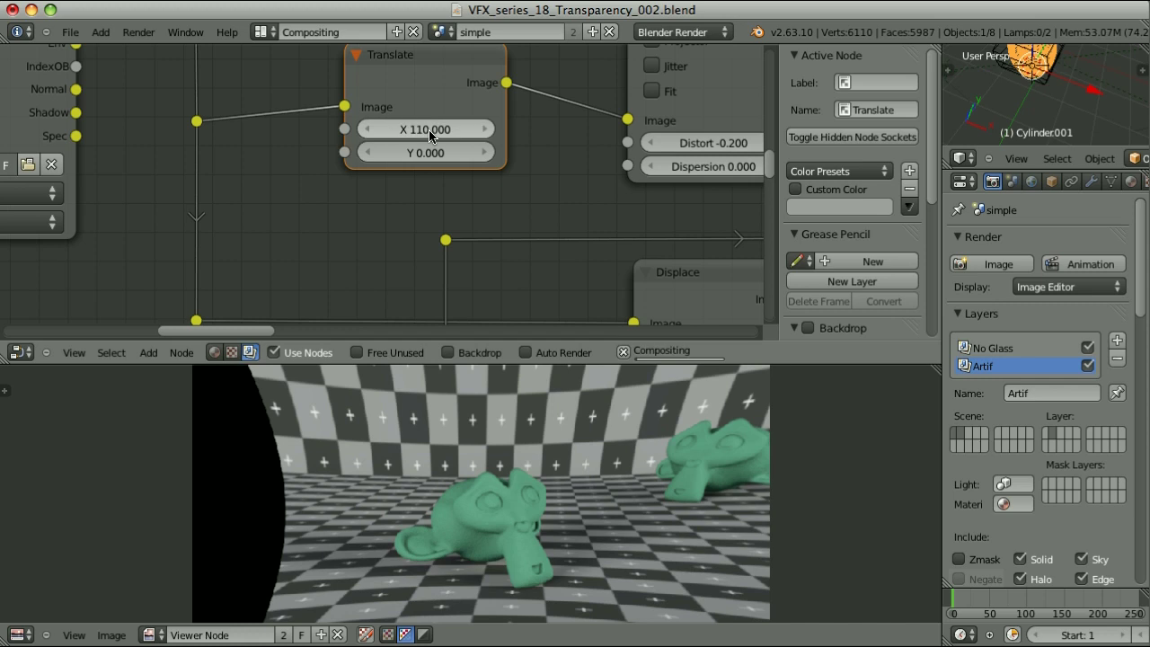
Duplicate the Translate node onto the Lens Distortion output wire and set the copy's X to -110.
scroll(541, 142, down, 1)
scroll(542, 142, down, 1)
scroll(419, 195, down, 1)
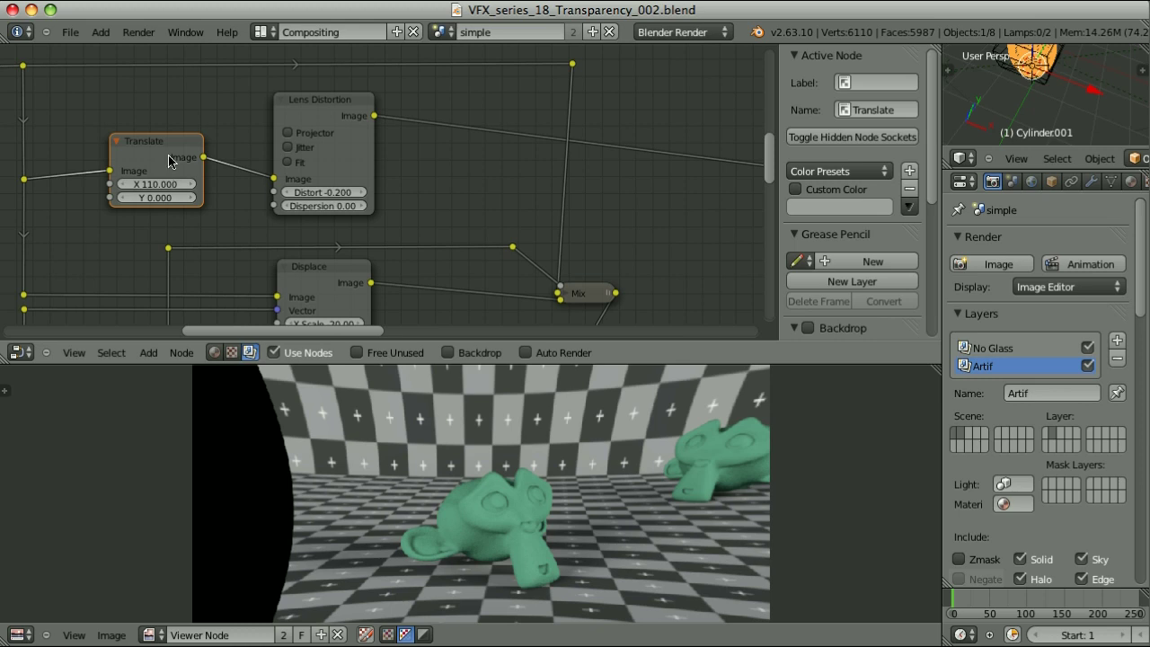
key(shift+d)
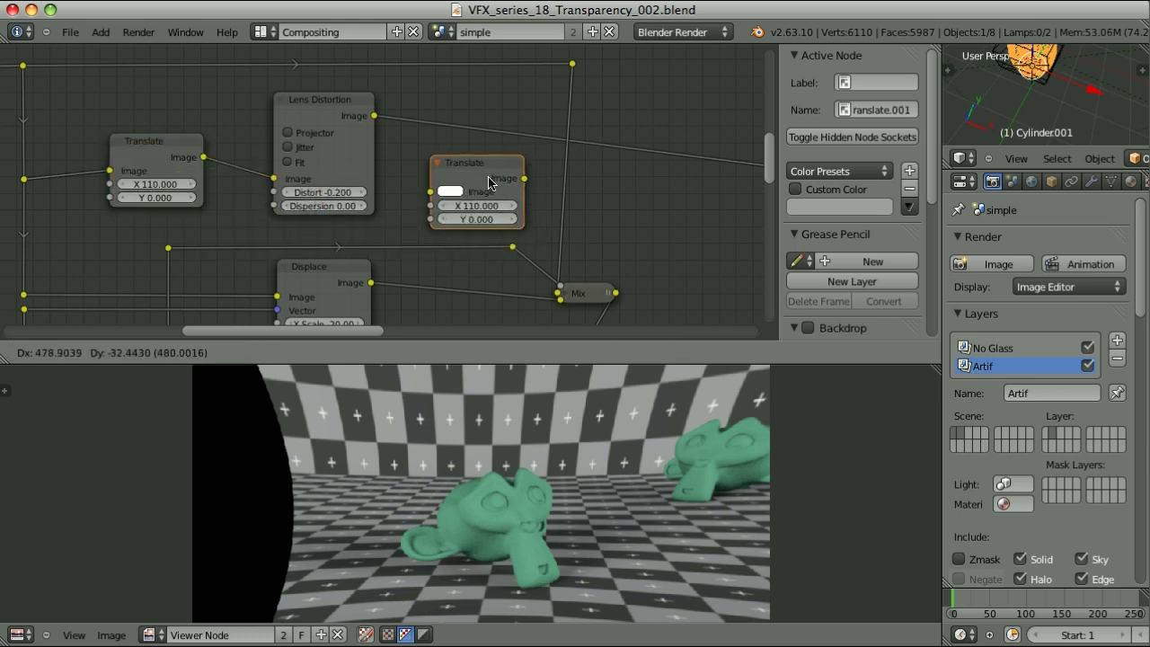
click(474, 141)
scroll(452, 218, up, 4)
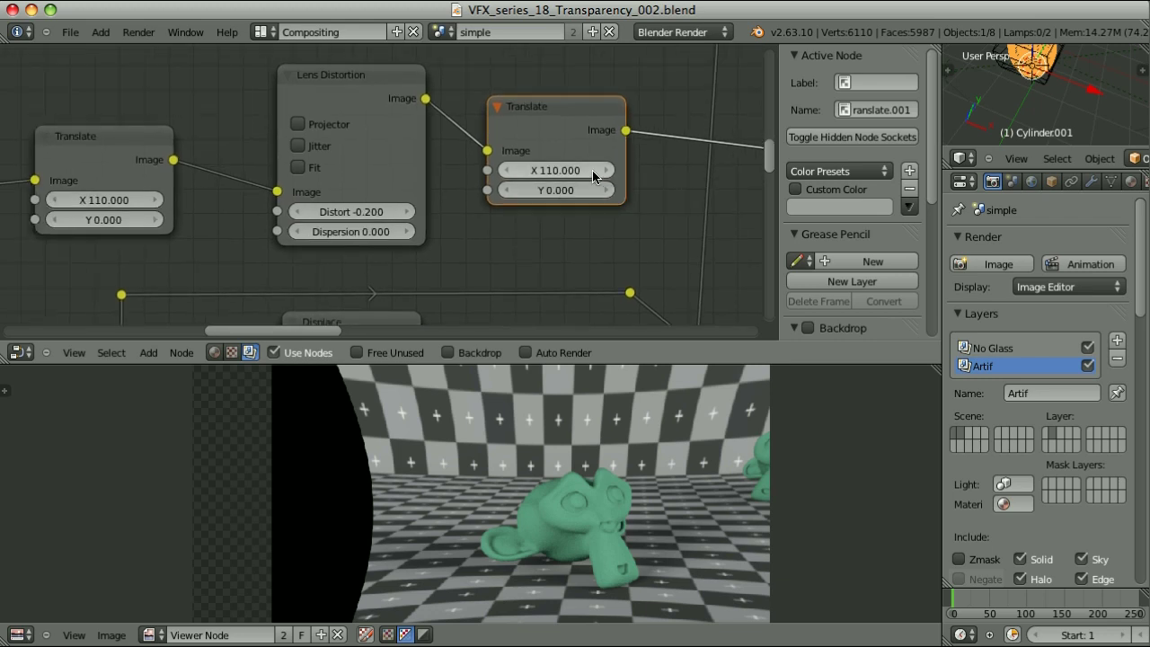
click(568, 169)
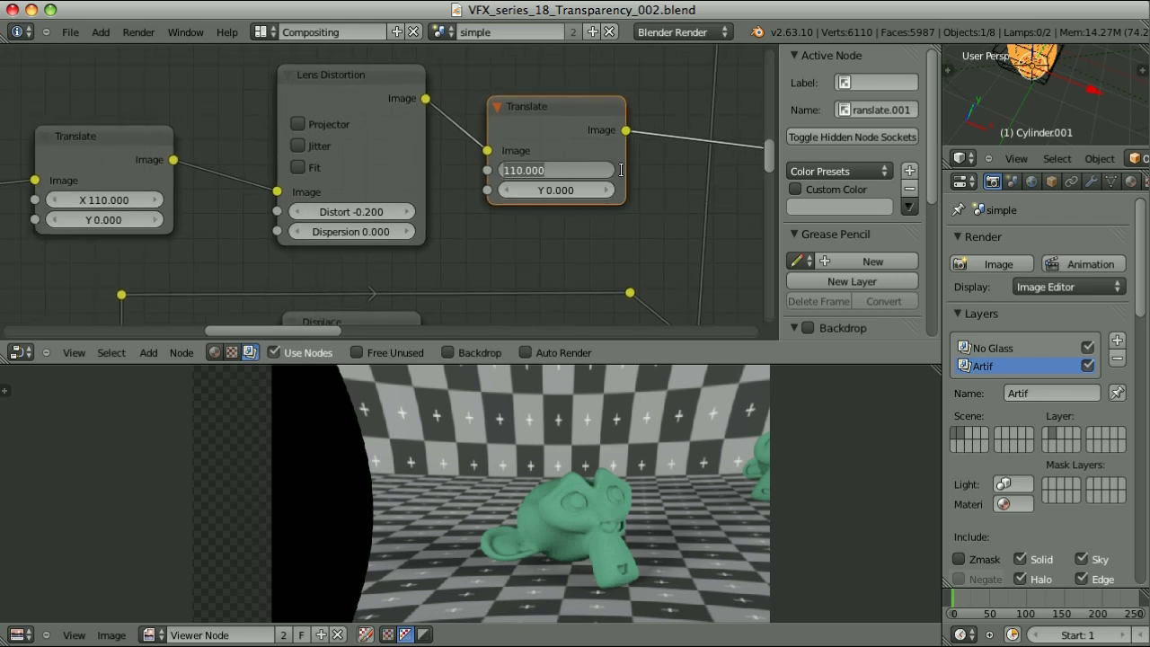
text(-)
key(Return)
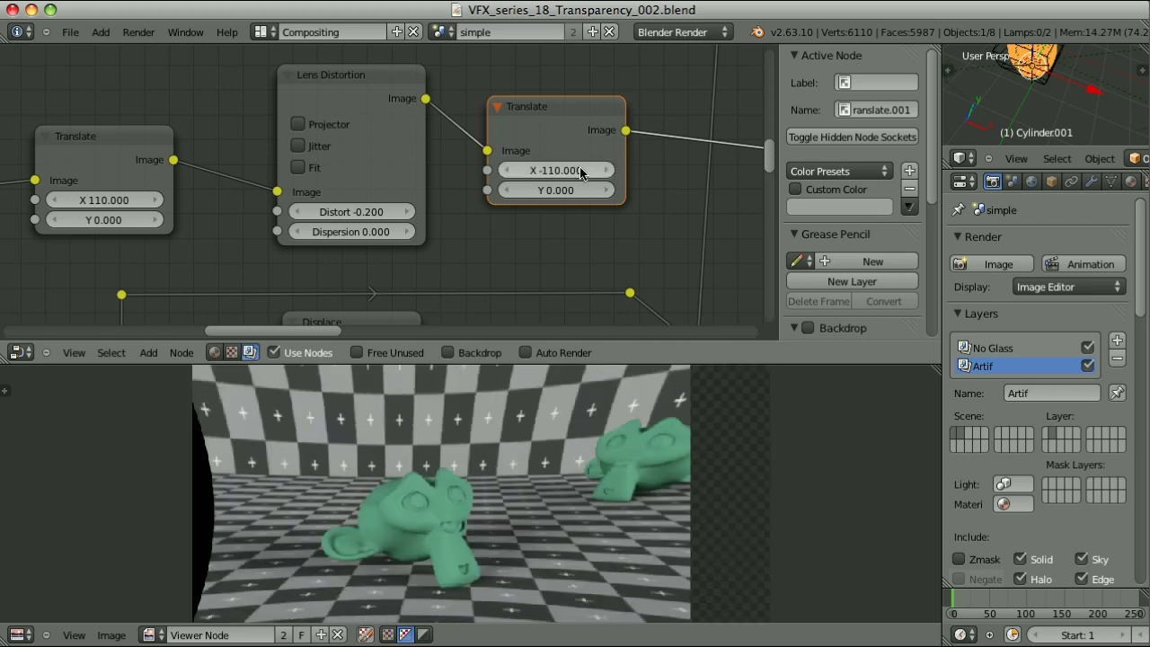
Set X to 100 on the Translate node before Lens Distortion and to -100 on the one after it.
click(100, 201)
text(100)
key(Return)
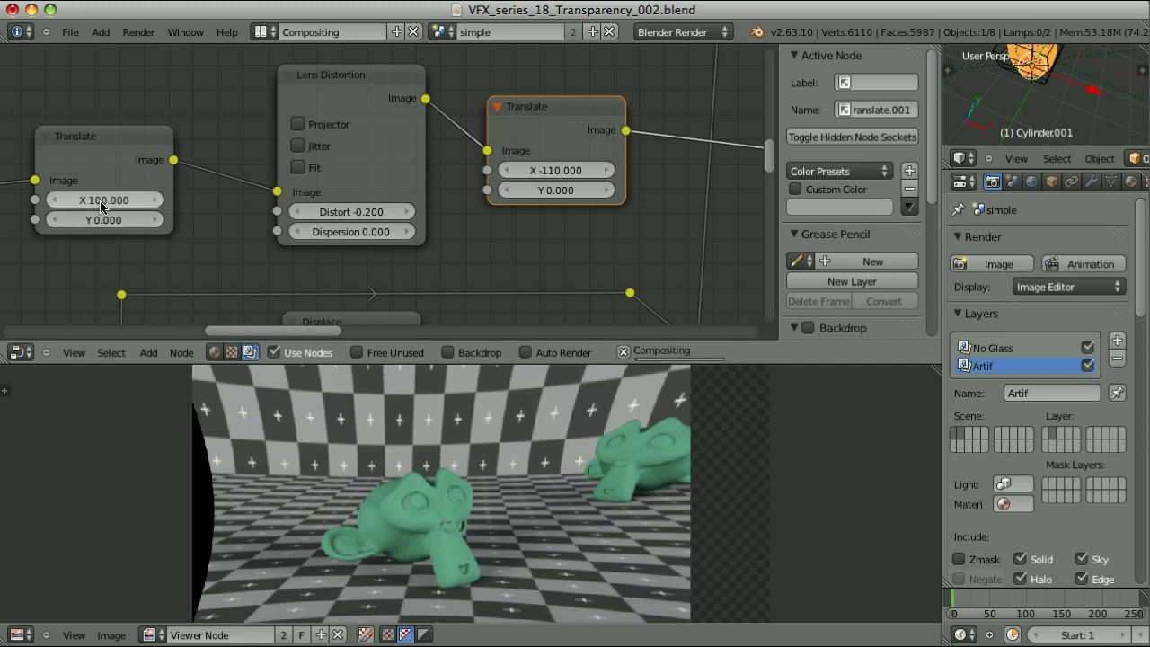
click(556, 170)
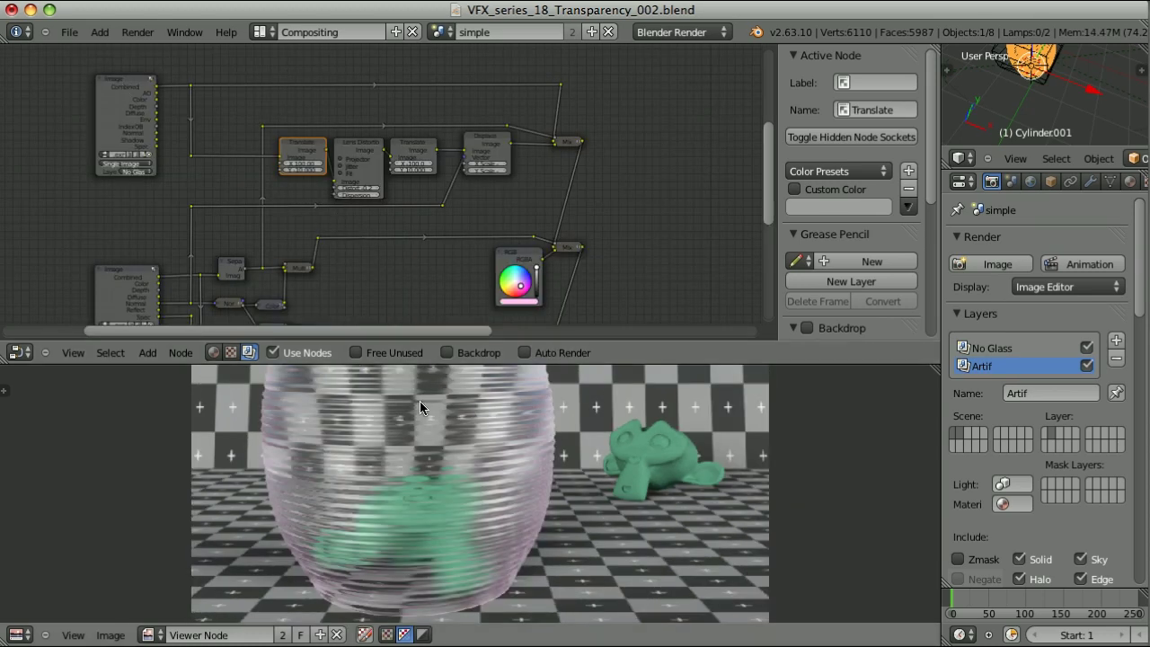
Preview the No Glass image, the first Translate, the Lens Distortion and the second Translate outputs in turn.
ctrl+shift+click(122, 85)
scroll(390, 127, up, 4)
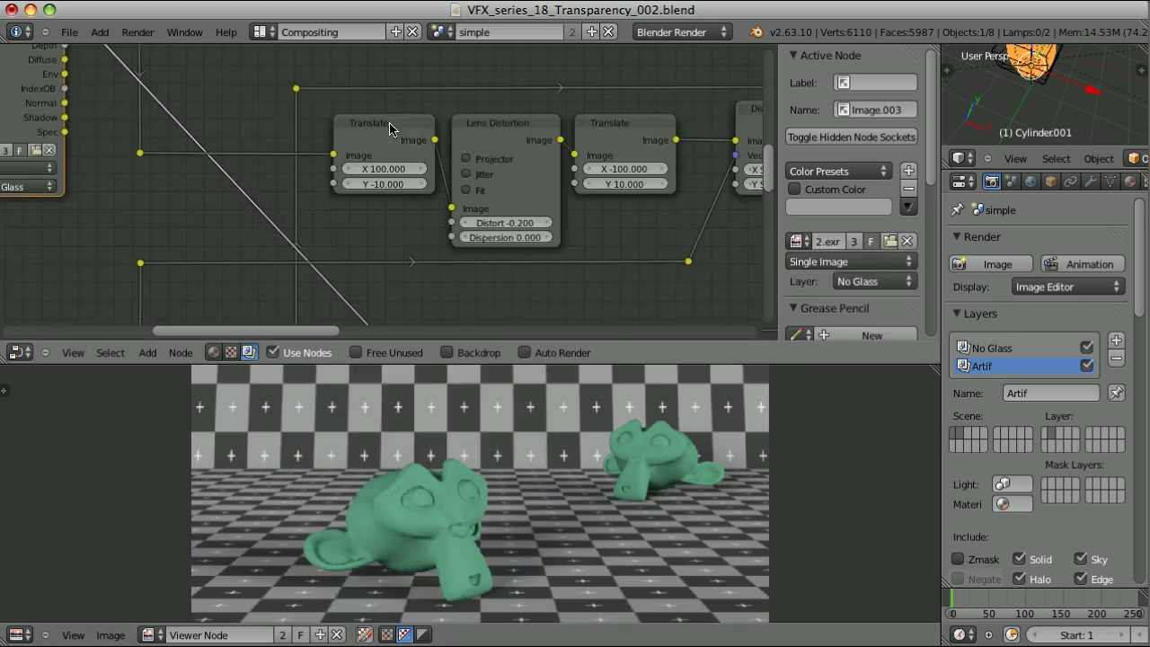
ctrl+shift+click(390, 127)
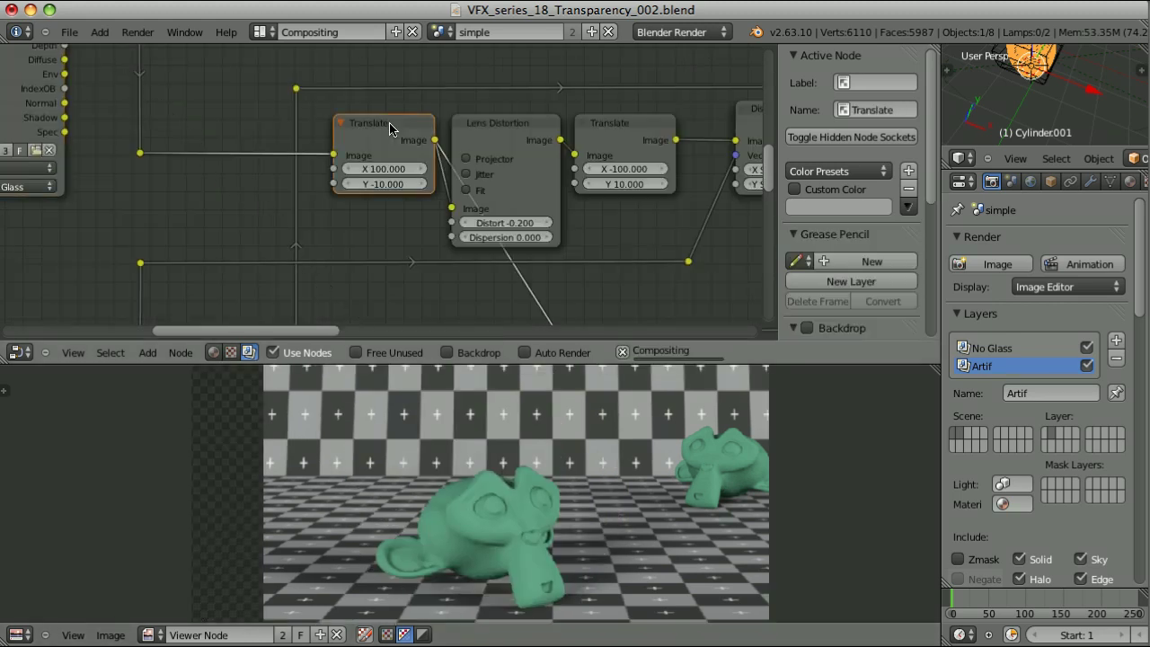
ctrl+shift+click(509, 131)
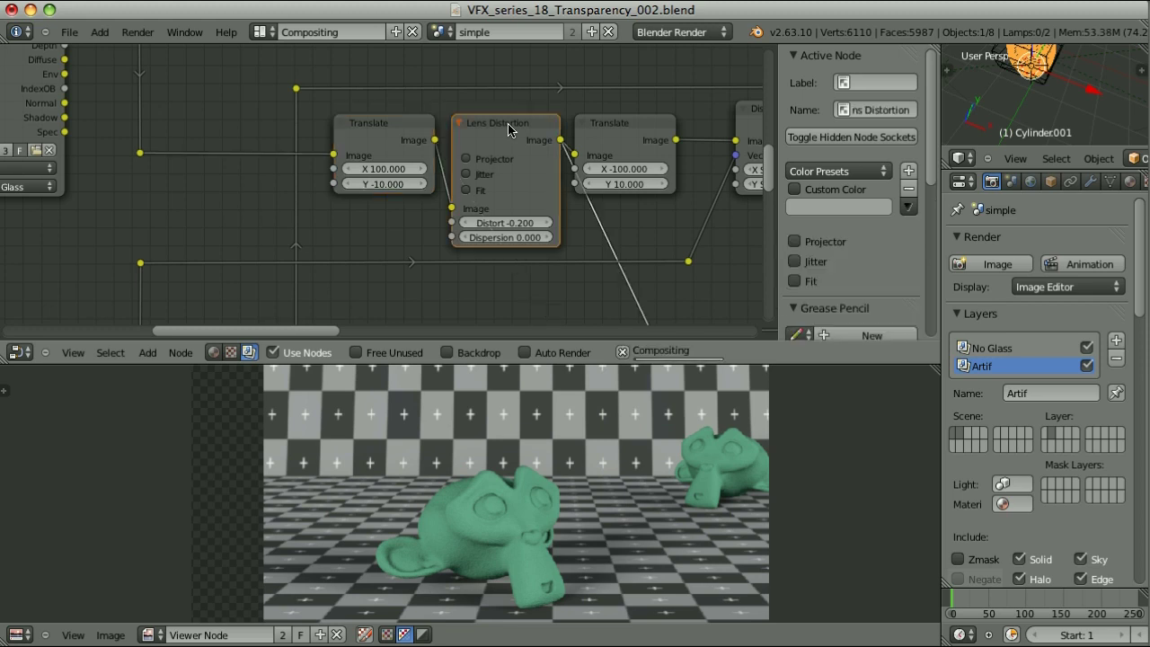
middle_drag(584, 252, 459, 258)
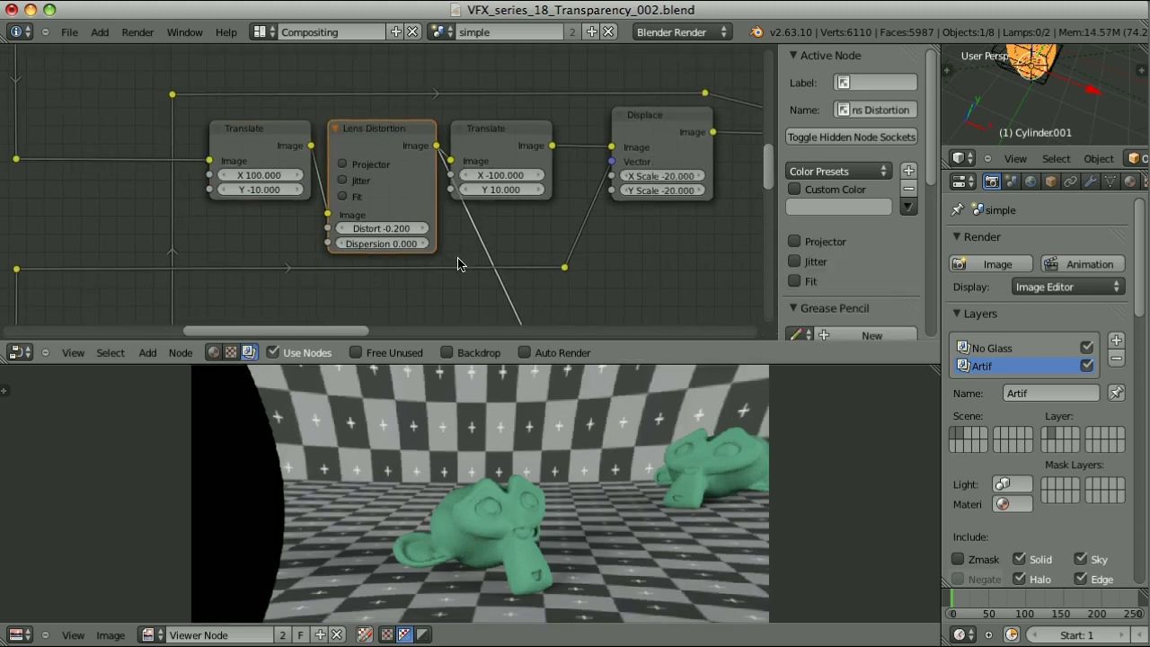
ctrl+shift+click(503, 137)
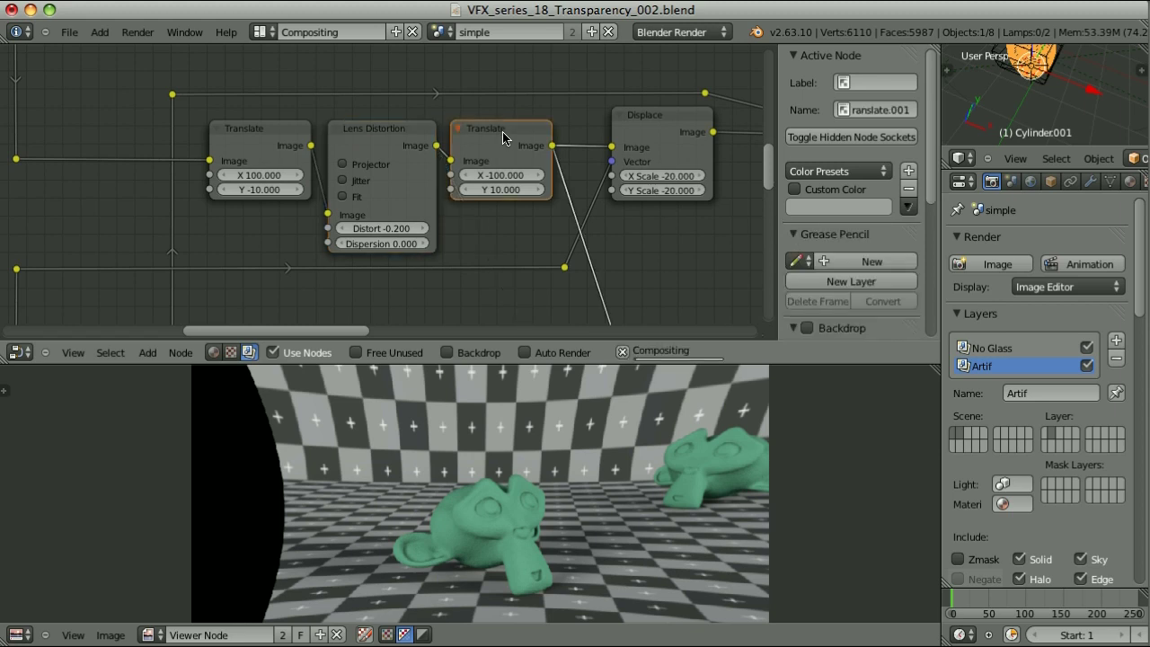
key(KP_Decimal)
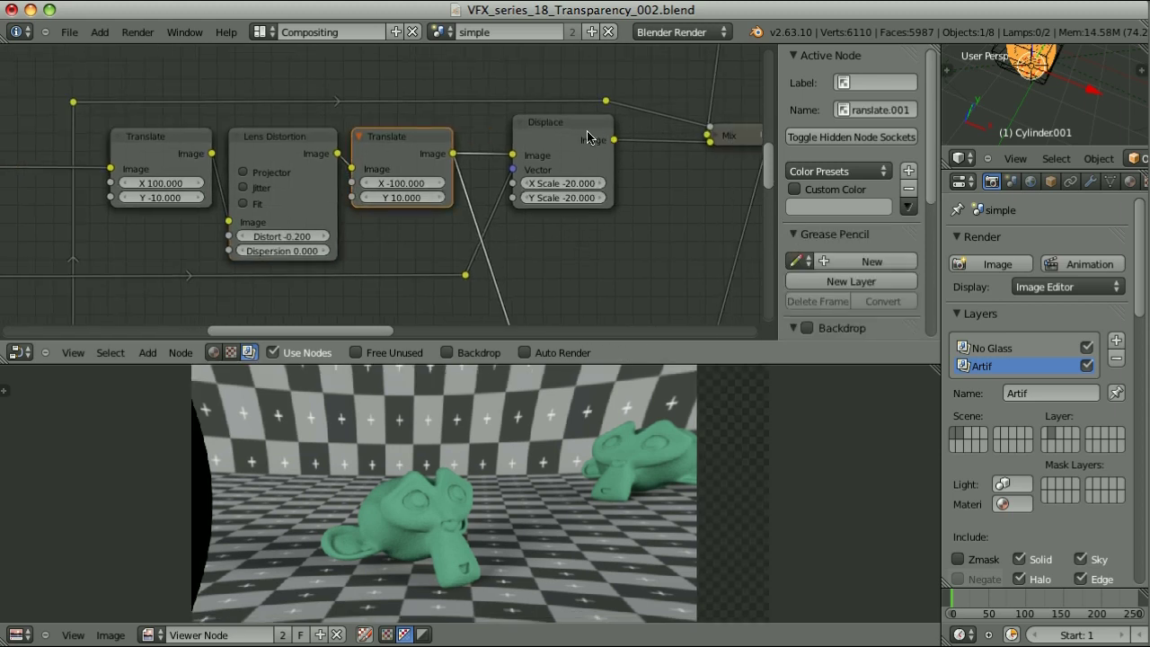
Preview the Displace output, compare it with the Normal pass feeding its Vector input, and return to the Displace preview.
ctrl+shift+click(556, 131)
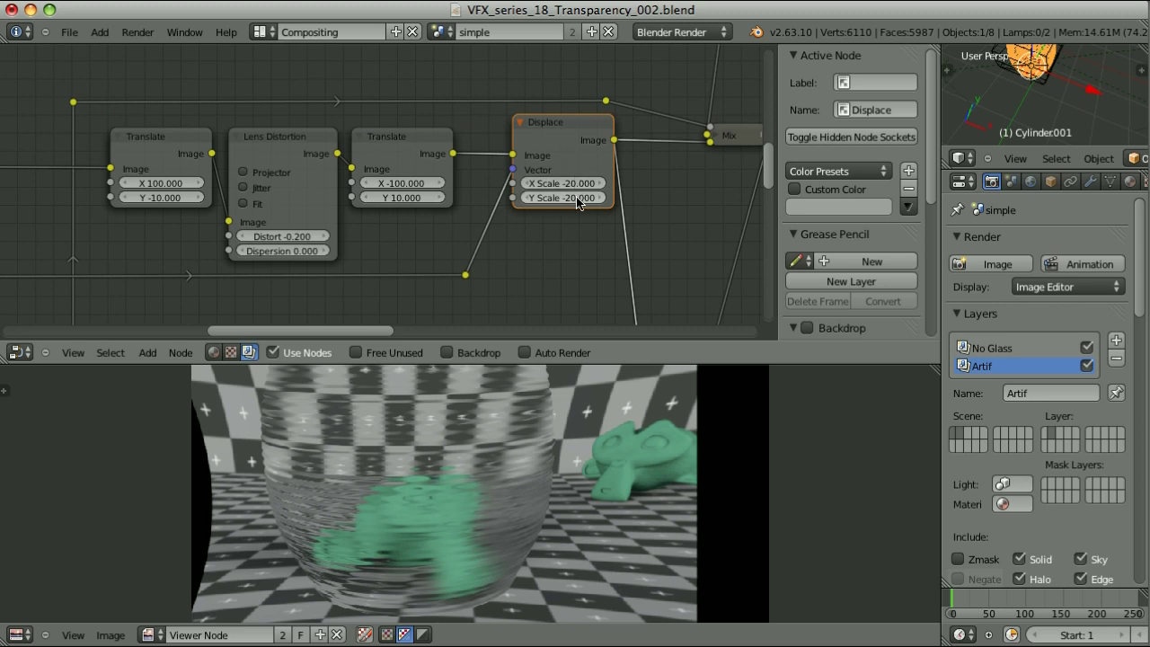
ctrl+shift+click(464, 275)
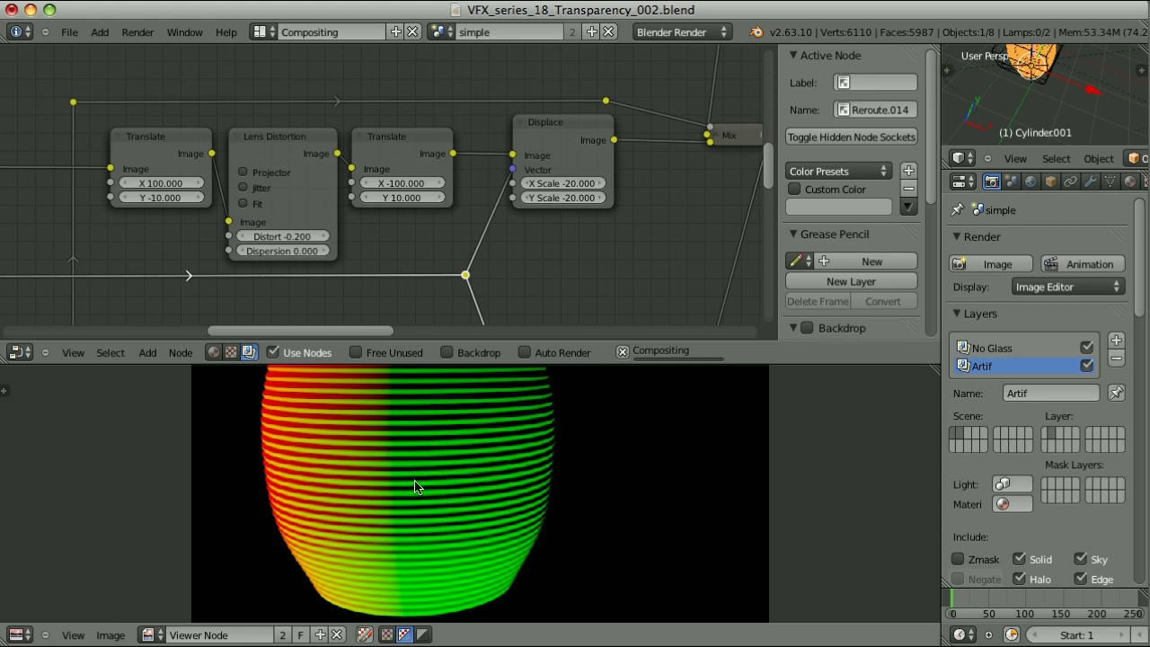
ctrl+shift+click(548, 155)
middle_drag(666, 161, 539, 226)
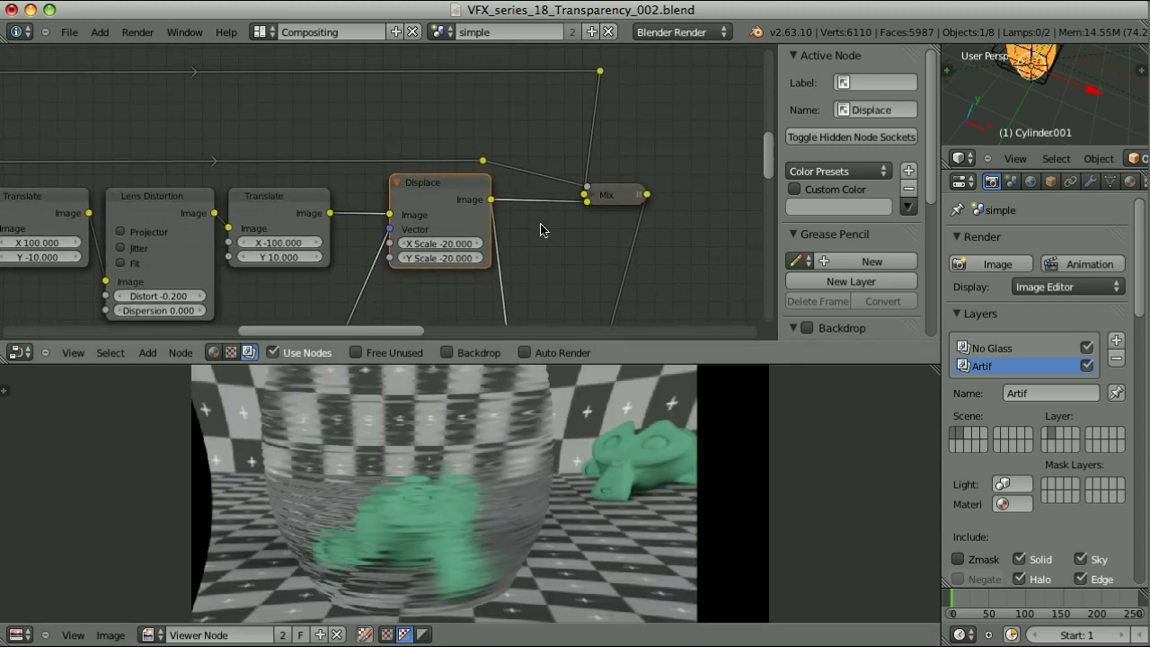
Preview the undistorted background, the glass alpha mask and the Mix node that combines them with the Displace output.
ctrl+shift+click(598, 71)
ctrl+shift+click(623, 197)
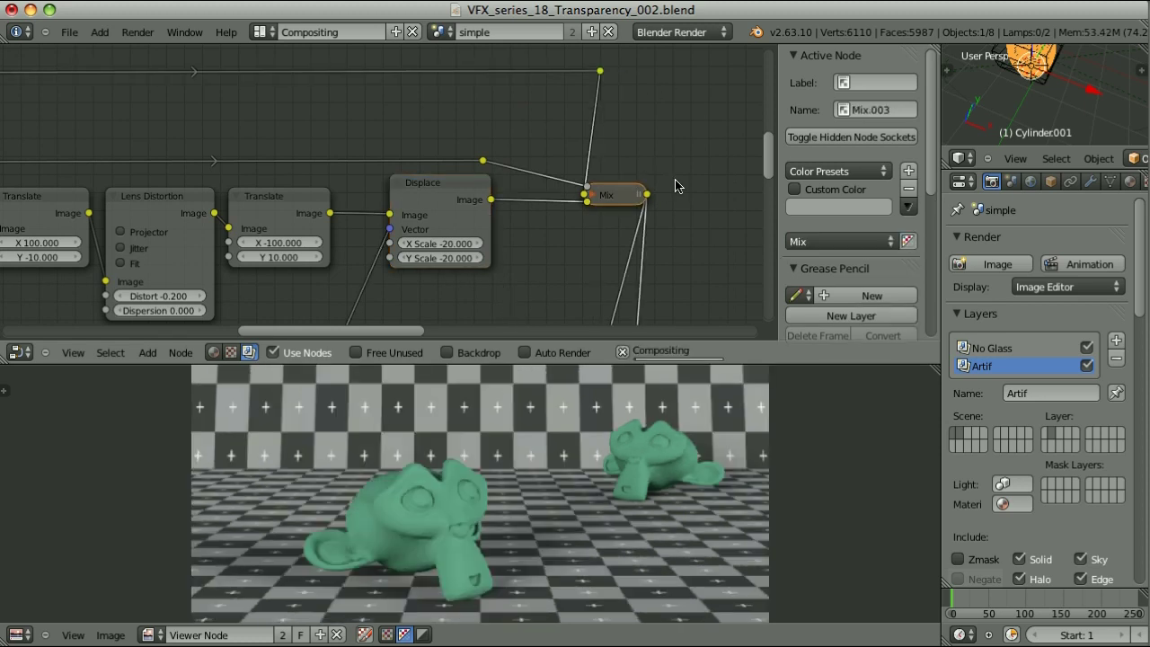
ctrl+shift+click(483, 161)
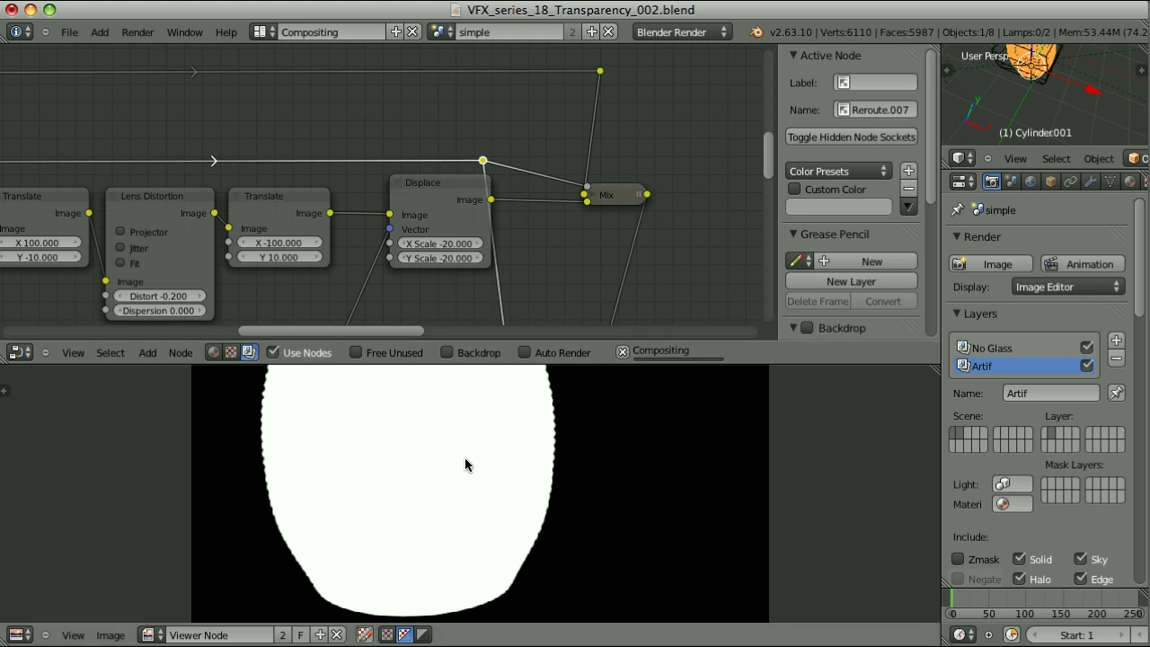
ctrl+shift+click(617, 195)
Inspect the tint branch: select the ColorRamp feeding Multiply, preview the Multiply mask, and preview the Mix node that adds the RGB color.
middle_drag(585, 285, 564, 93)
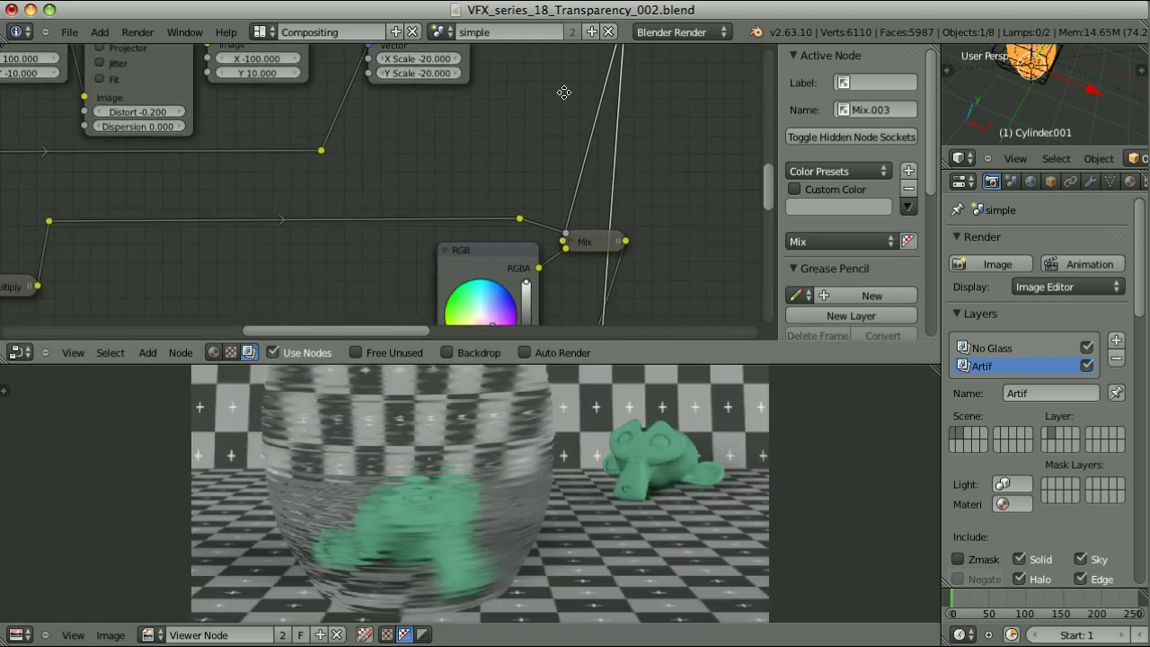
middle_drag(571, 288, 543, 212)
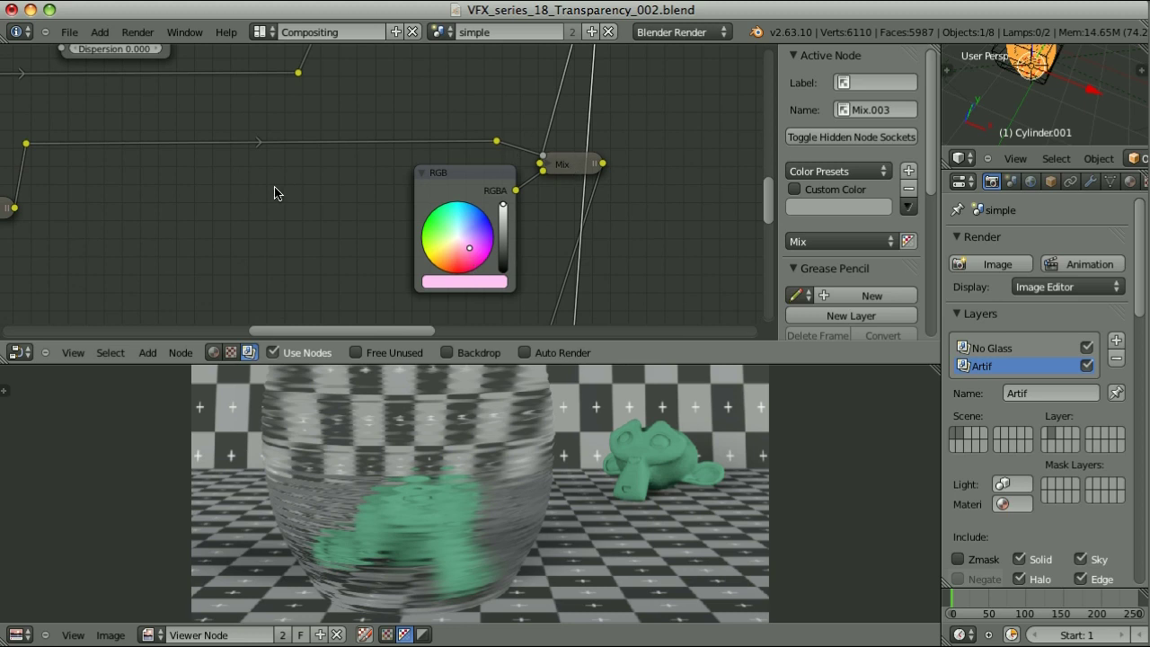
scroll(279, 193, down, 2)
middle_drag(230, 206, 444, 203)
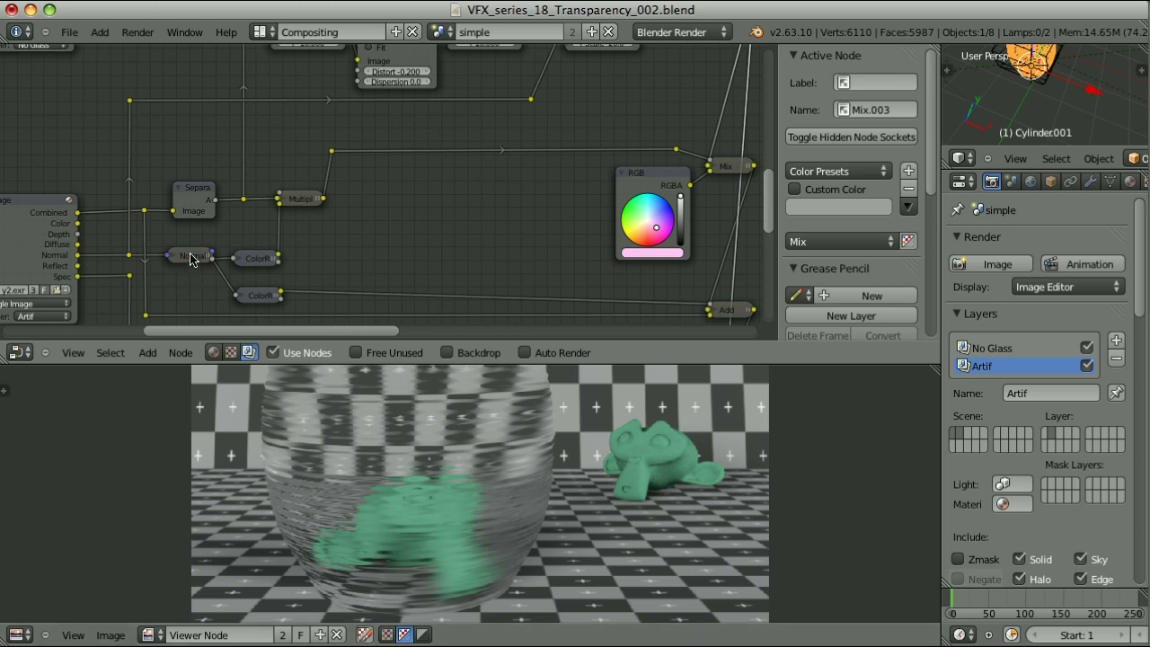
click(259, 261)
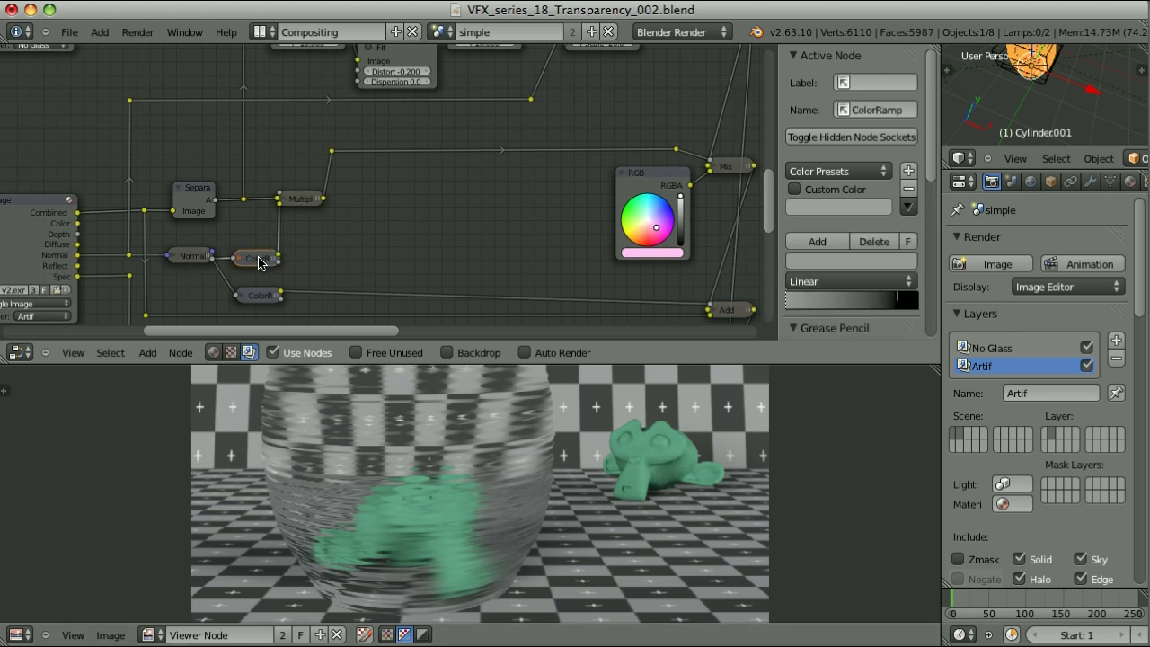
ctrl+shift+click(305, 201)
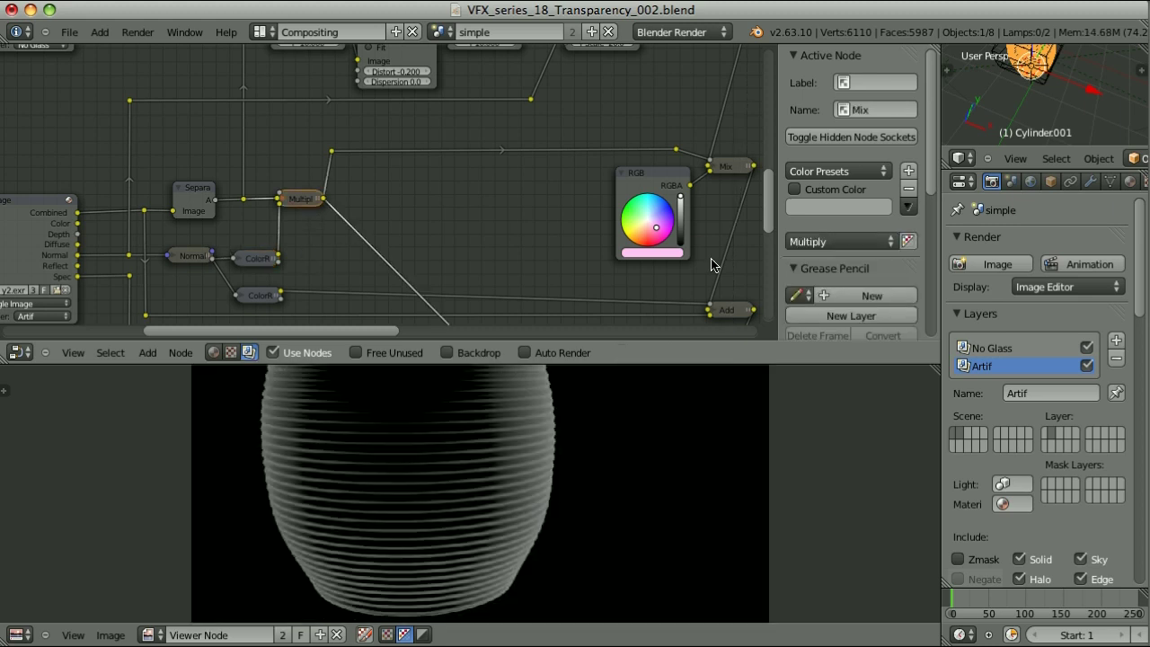
middle_drag(713, 264, 530, 254)
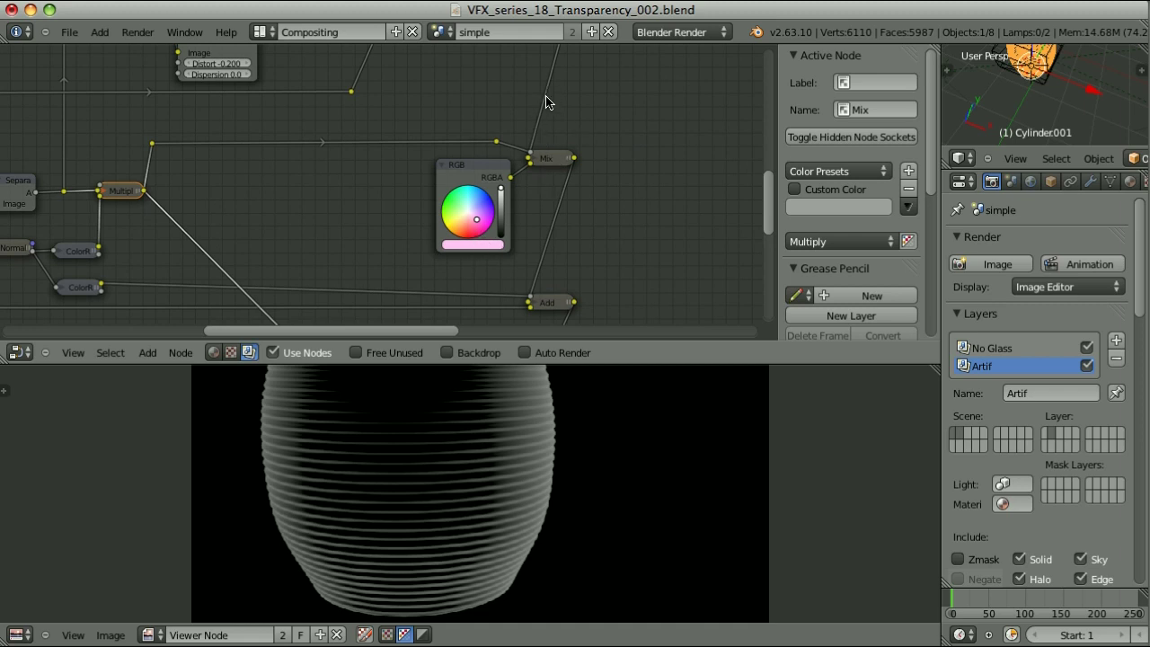
ctrl+shift+click(555, 158)
middle_drag(555, 159, 570, 89)
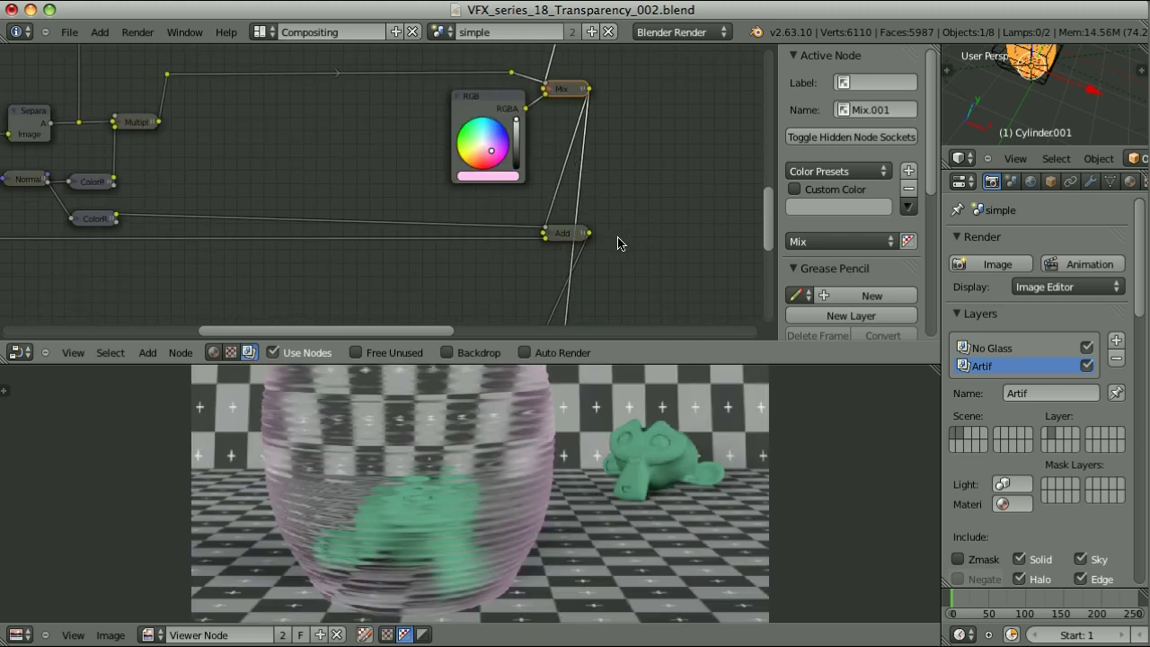
Preview the reflection Add node, its ColorRamp factor and the final specular Add node, and view the final composite maximized.
ctrl+shift+click(568, 234)
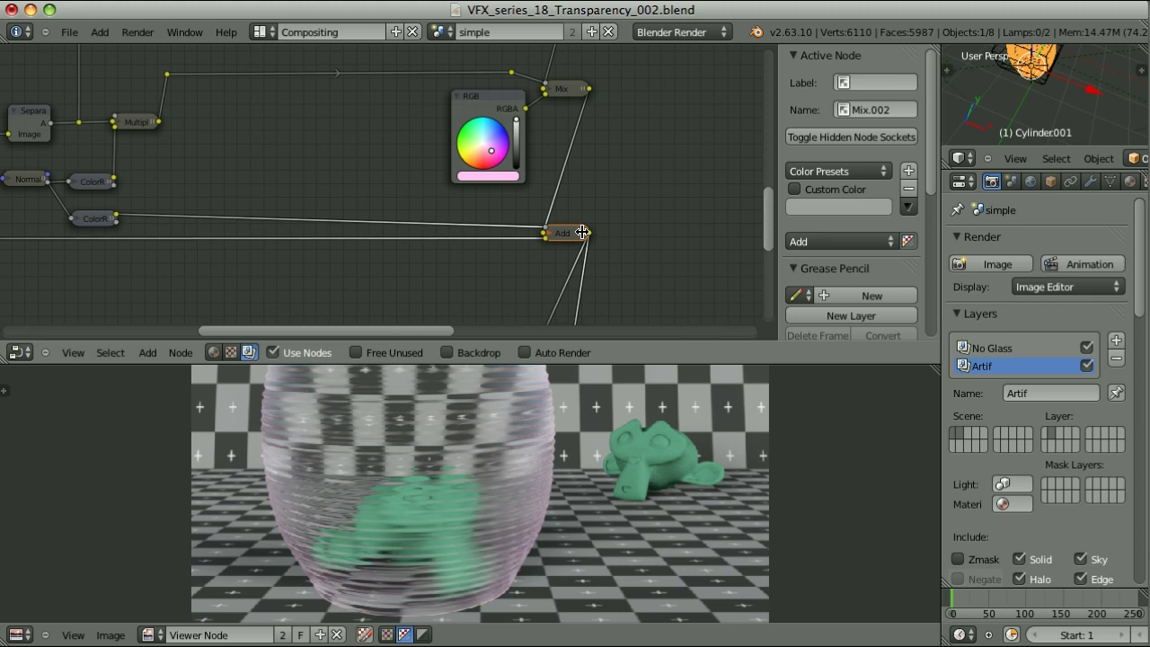
ctrl+shift+click(96, 223)
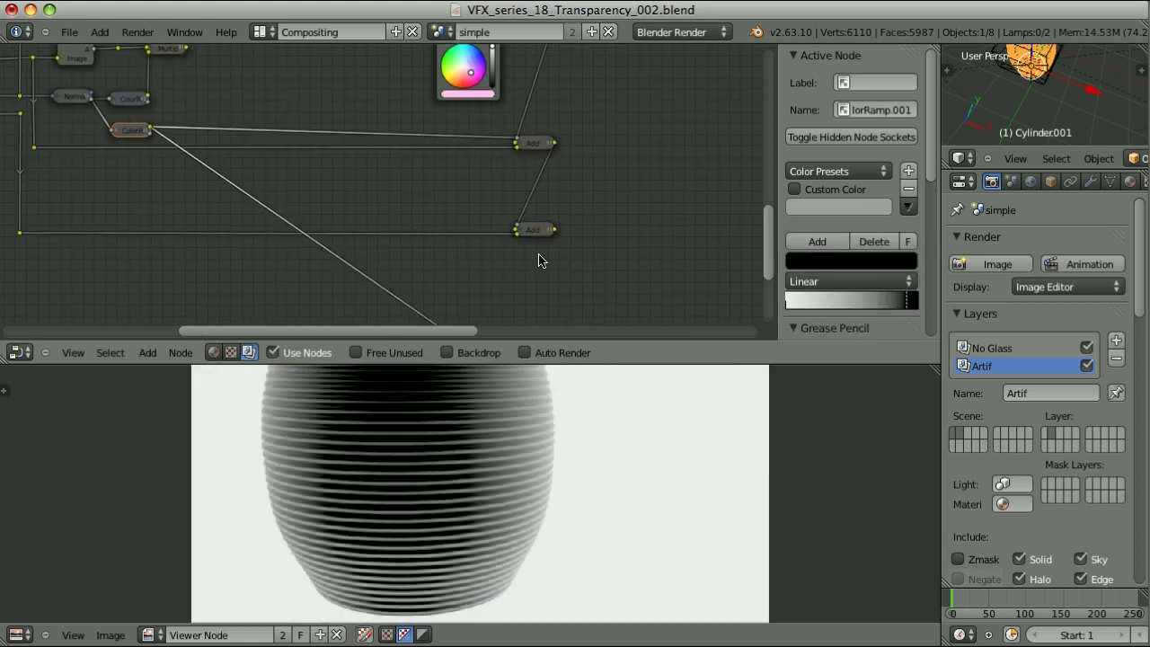
ctrl+shift+click(537, 233)
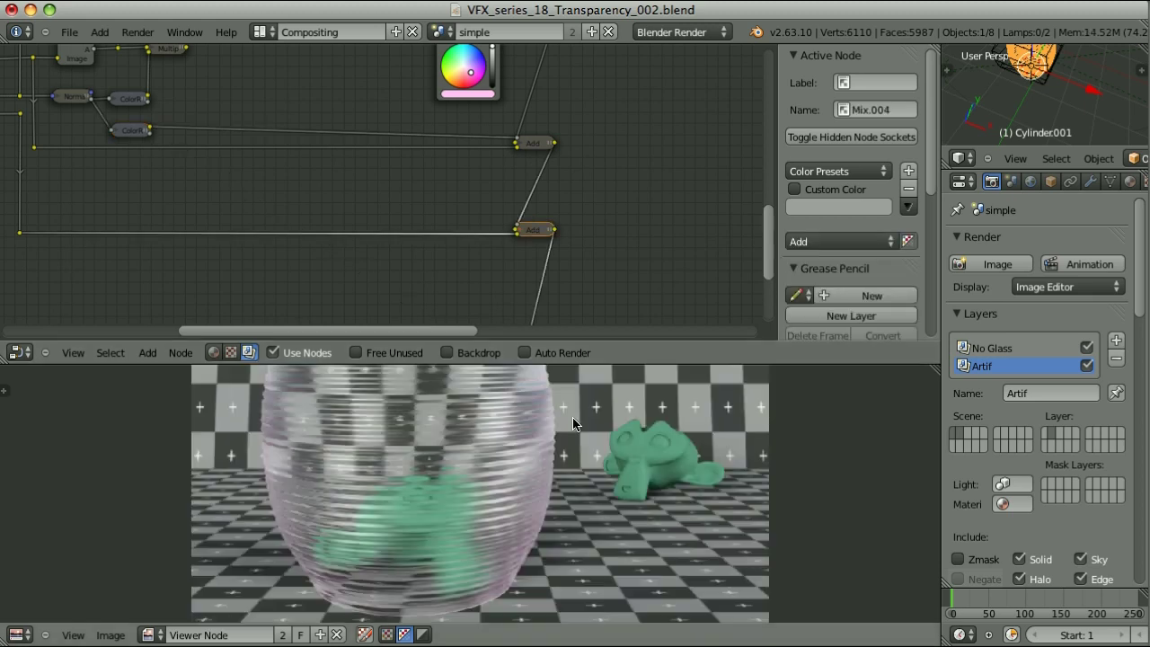
key(ctrl+Up)
scroll(572, 424, up, 1)
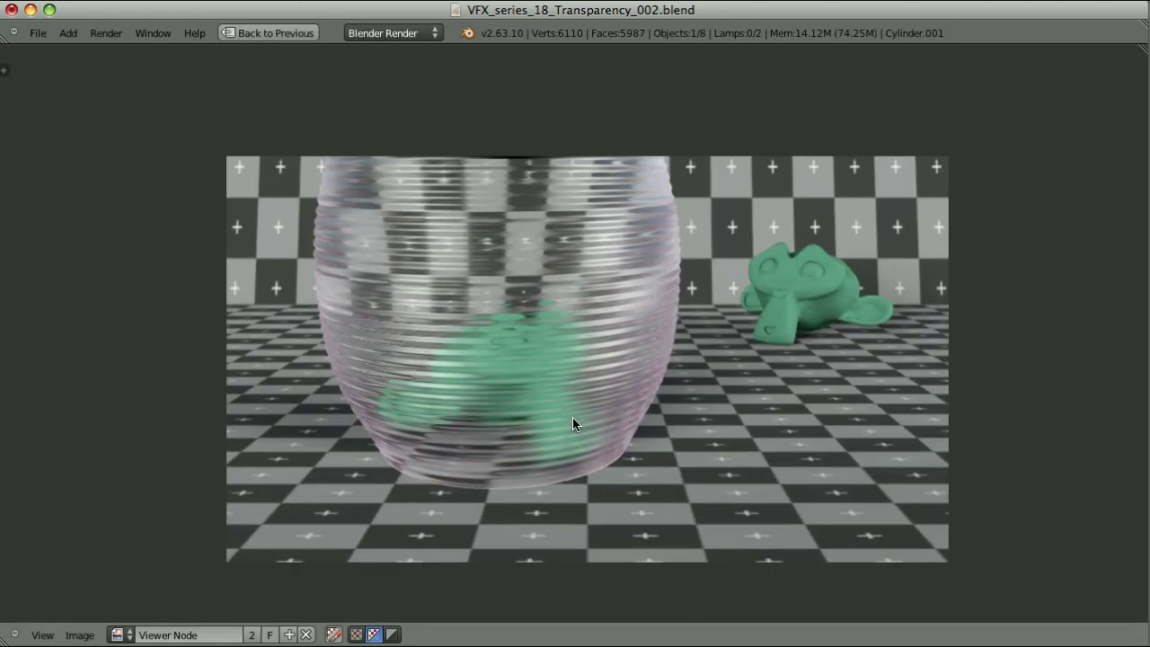